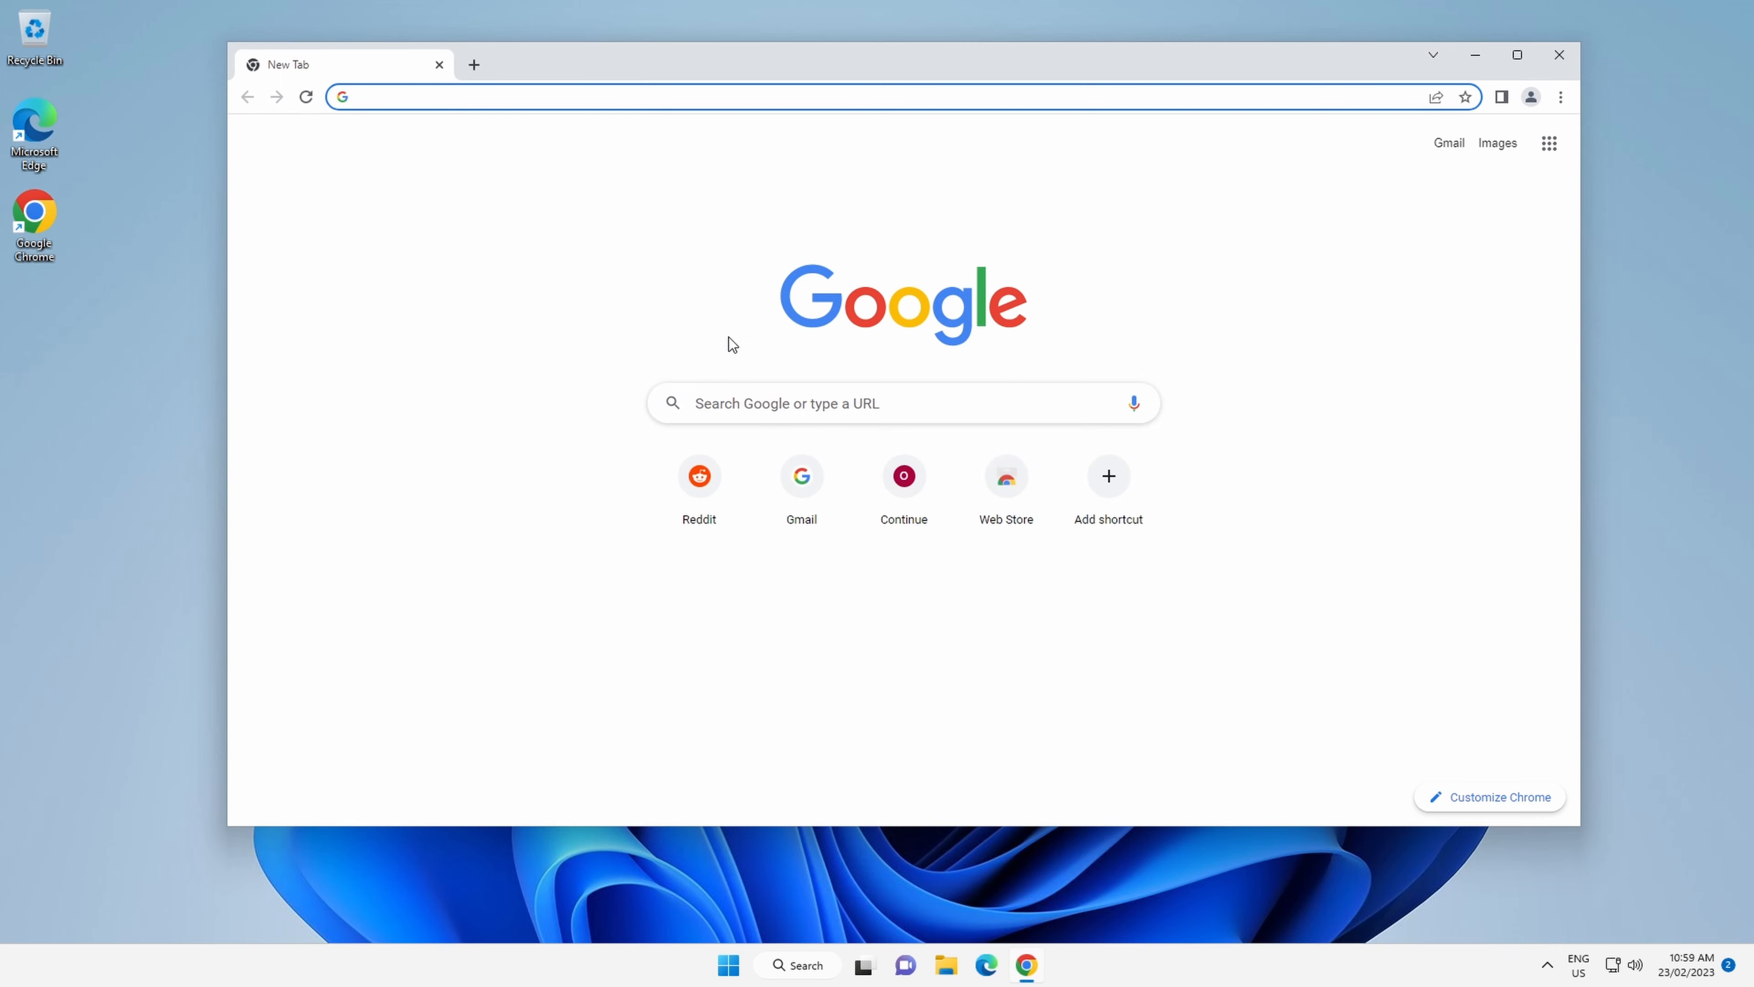
# Search Google for bitwarden and open the official Bitwarden website from the results.
pyautogui.click(537, 95)
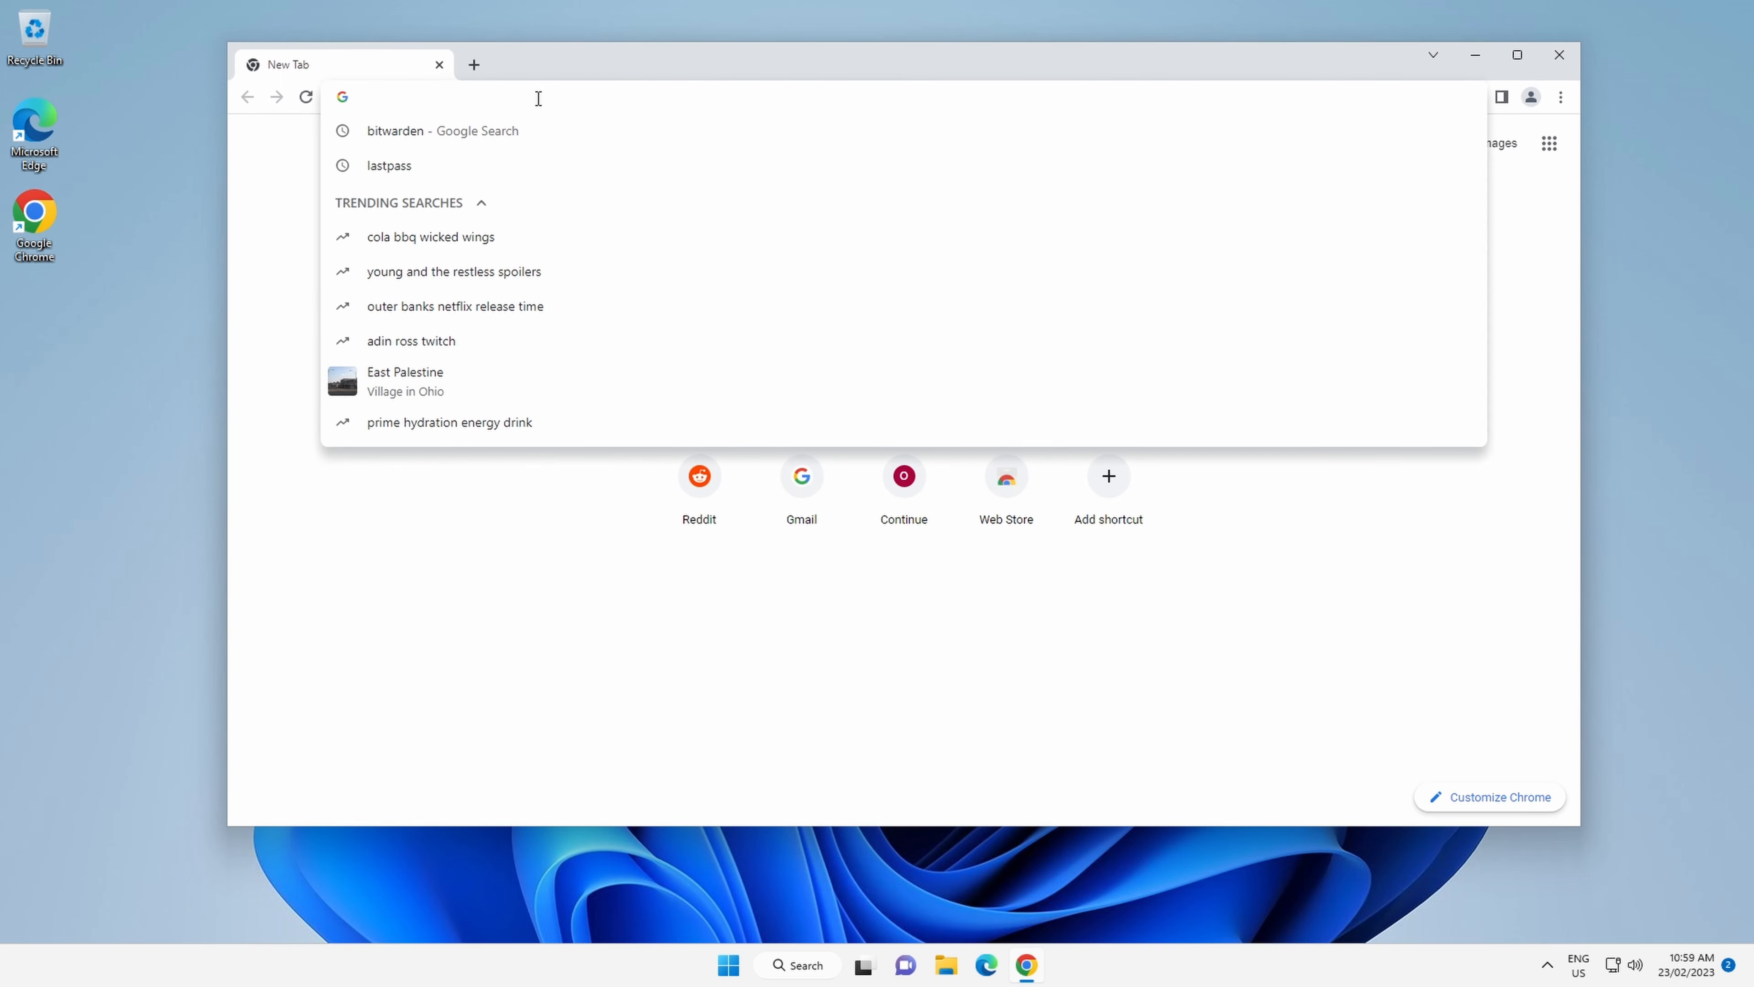
pyautogui.click(502, 129)
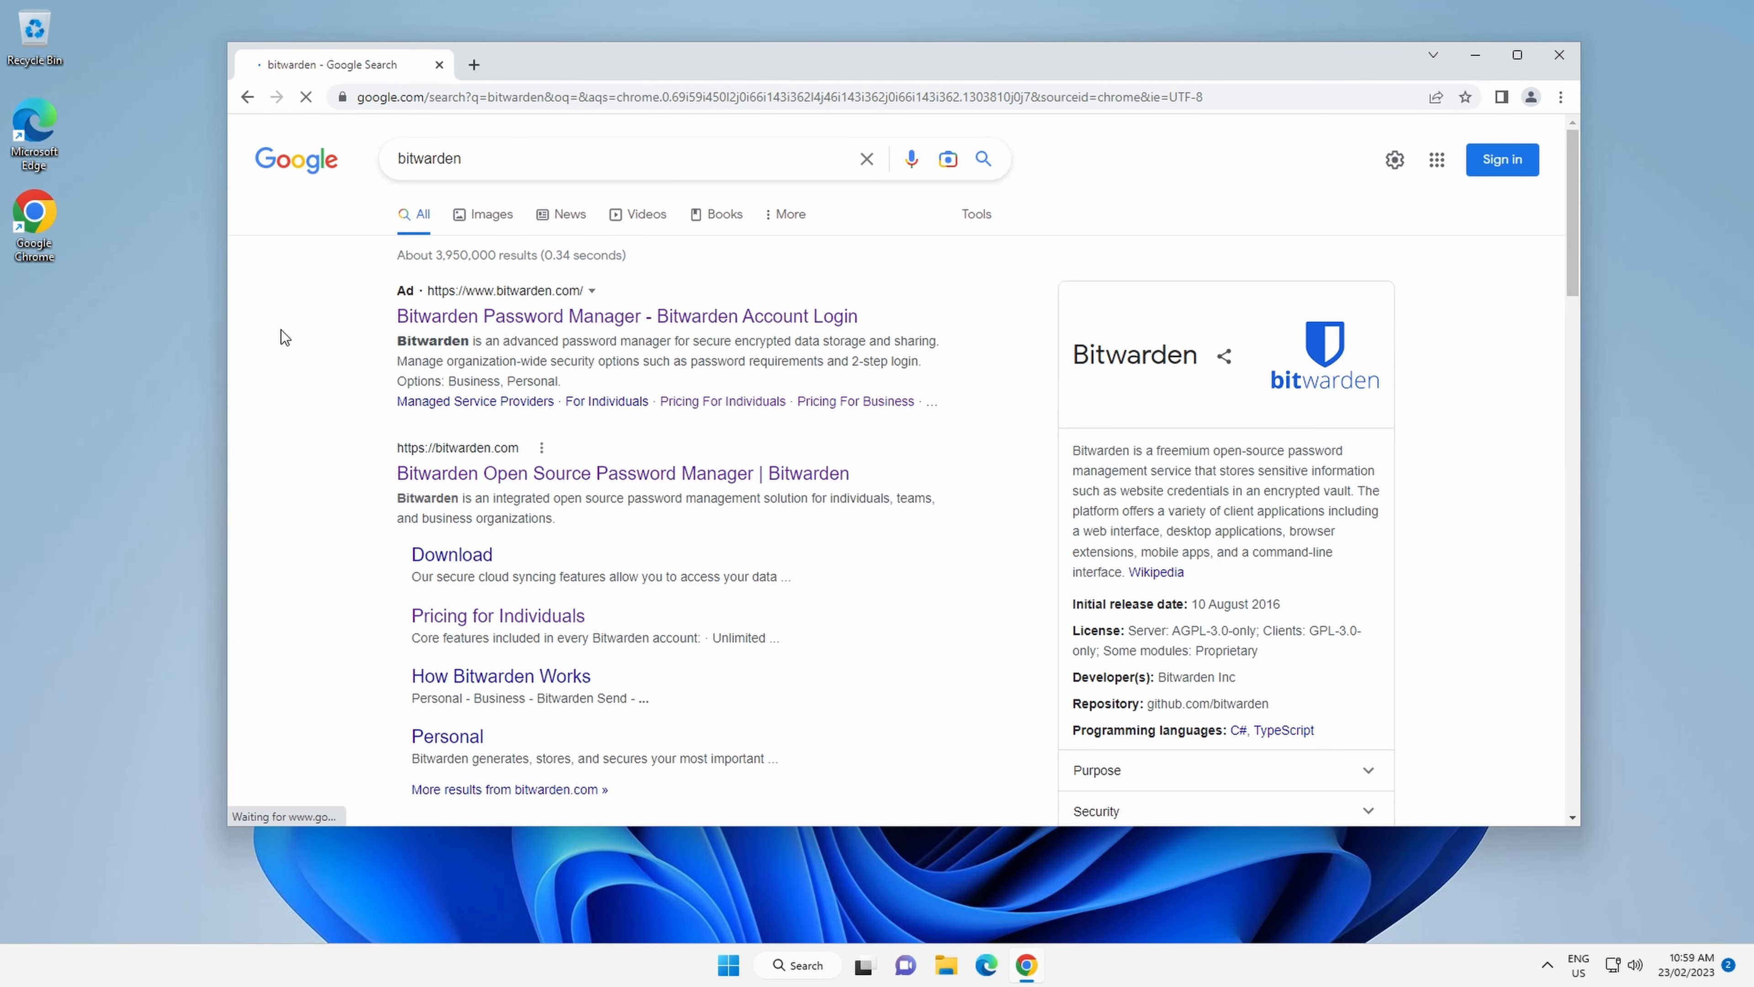
pyautogui.scroll(-1, 306, 354)
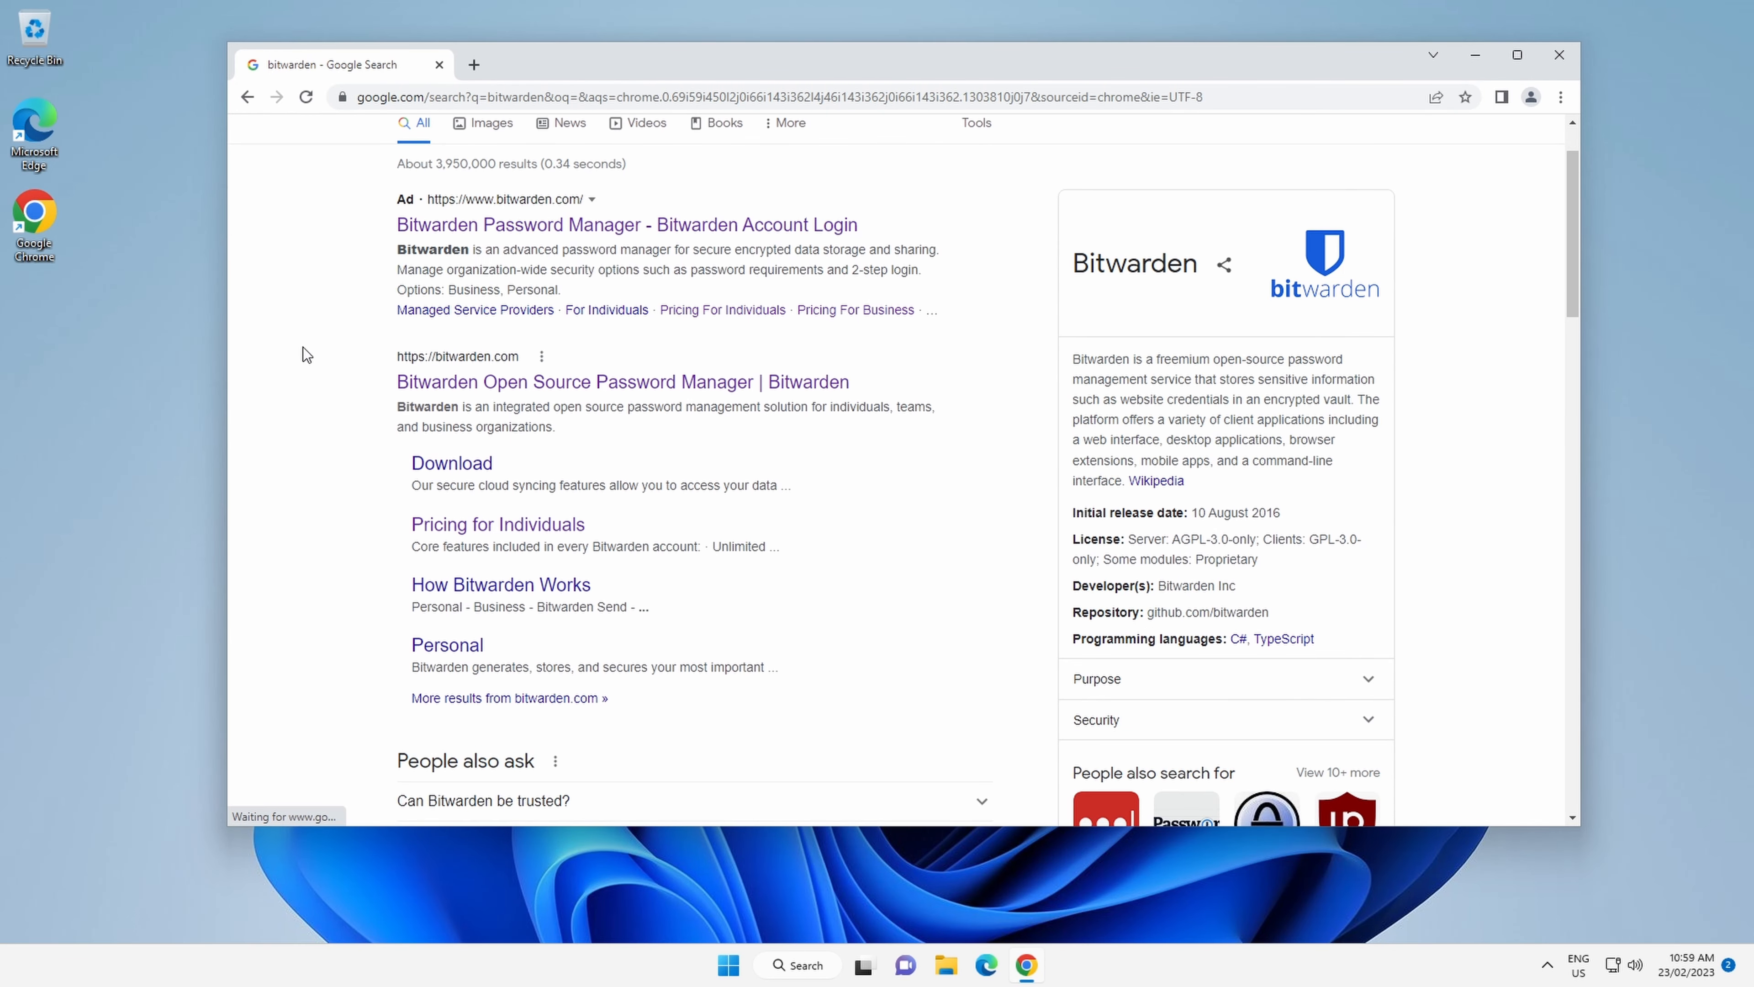
pyautogui.click(608, 386)
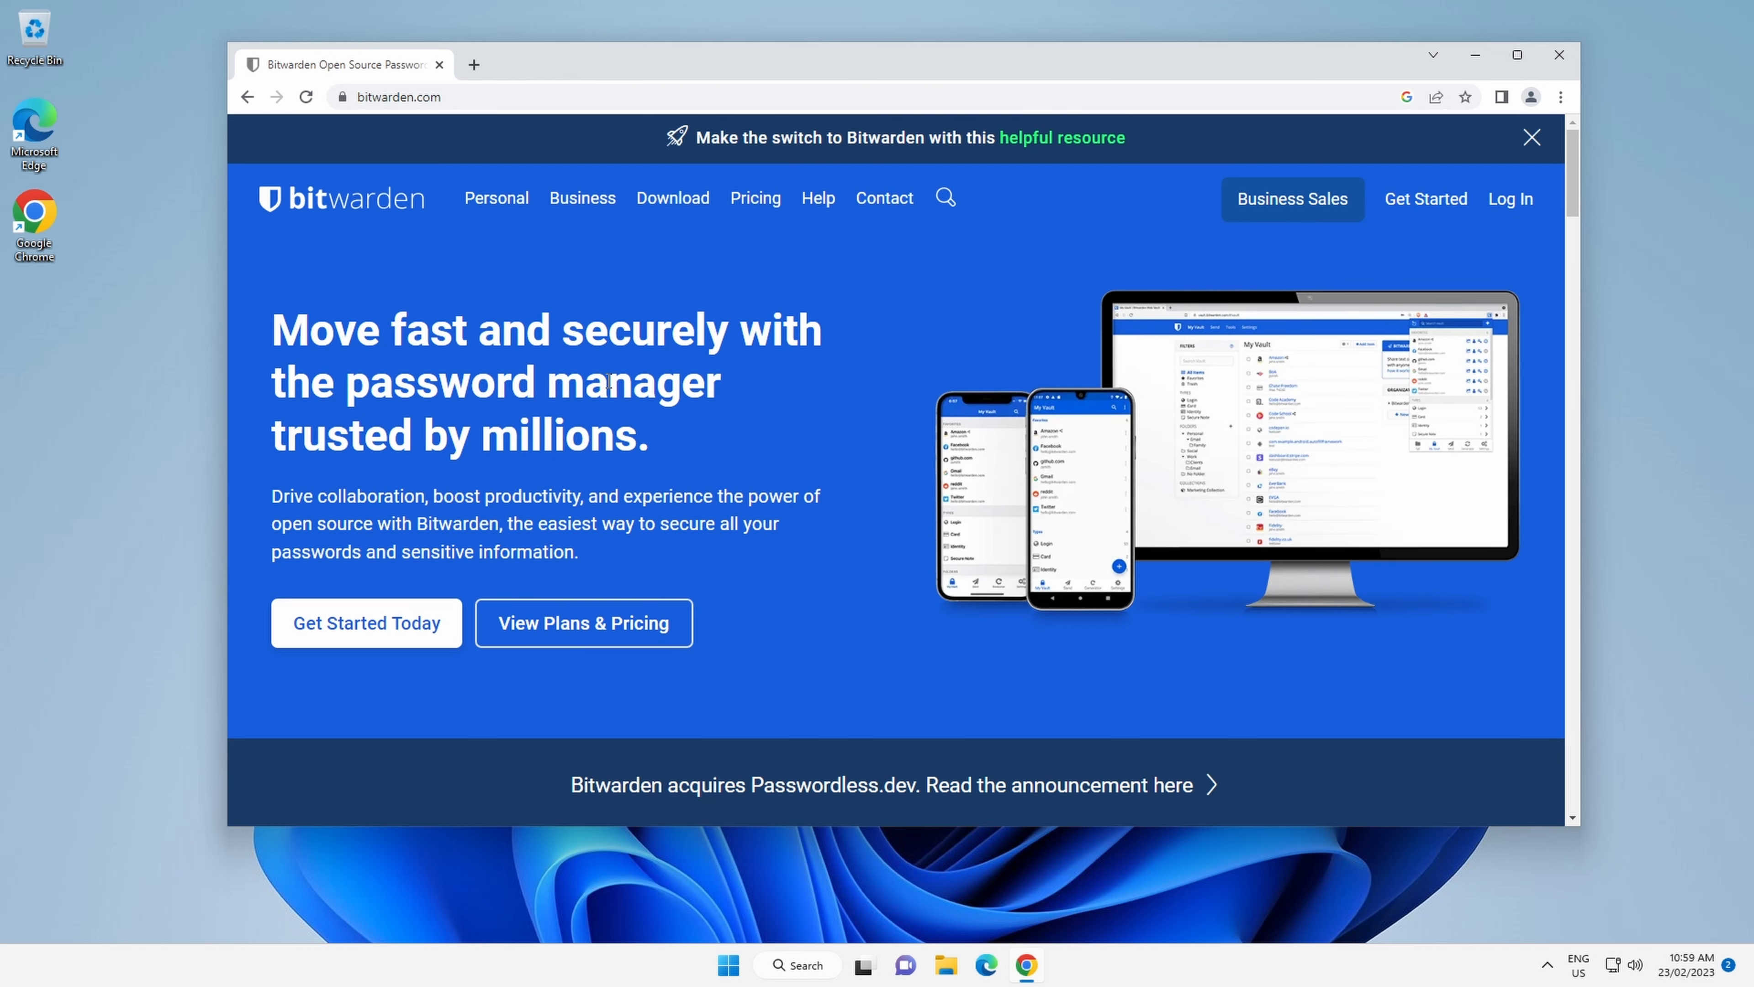
# Dismiss the announcement banner on the Bitwarden homepage and open the Download page.
pyautogui.click(1531, 138)
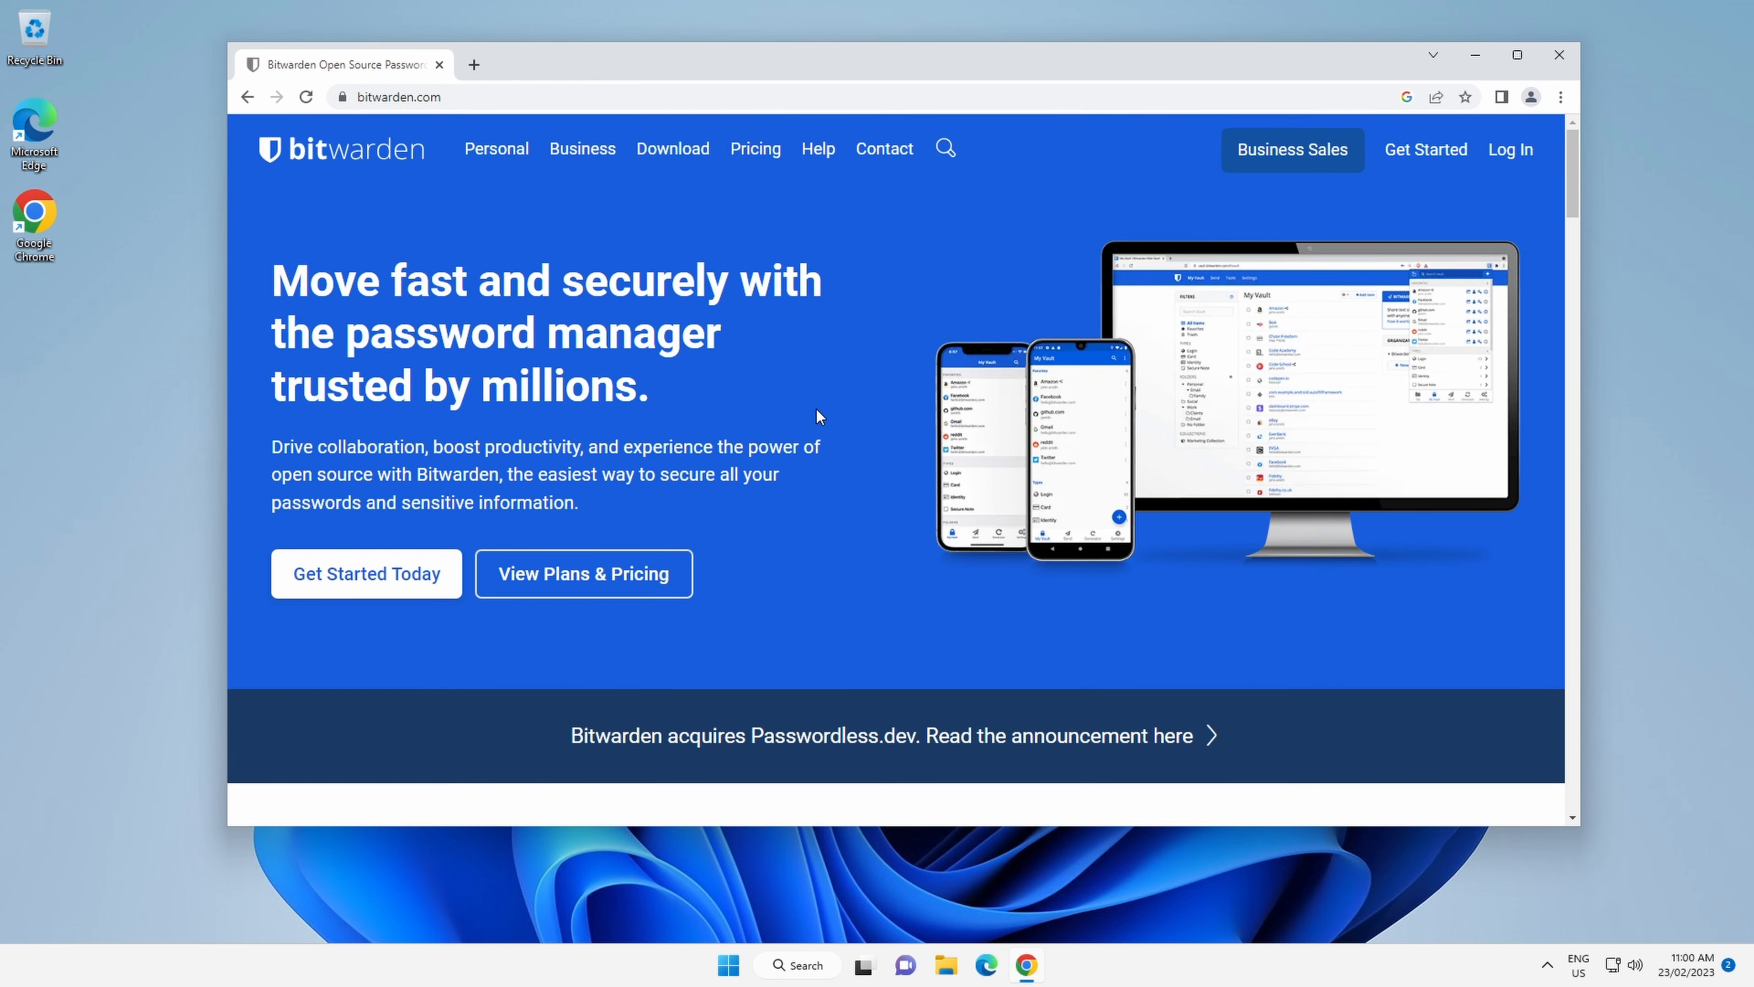
pyautogui.scroll(-5, 815, 411)
pyautogui.scroll(-3, 763, 388)
pyautogui.scroll(8, 739, 352)
pyautogui.click(673, 157)
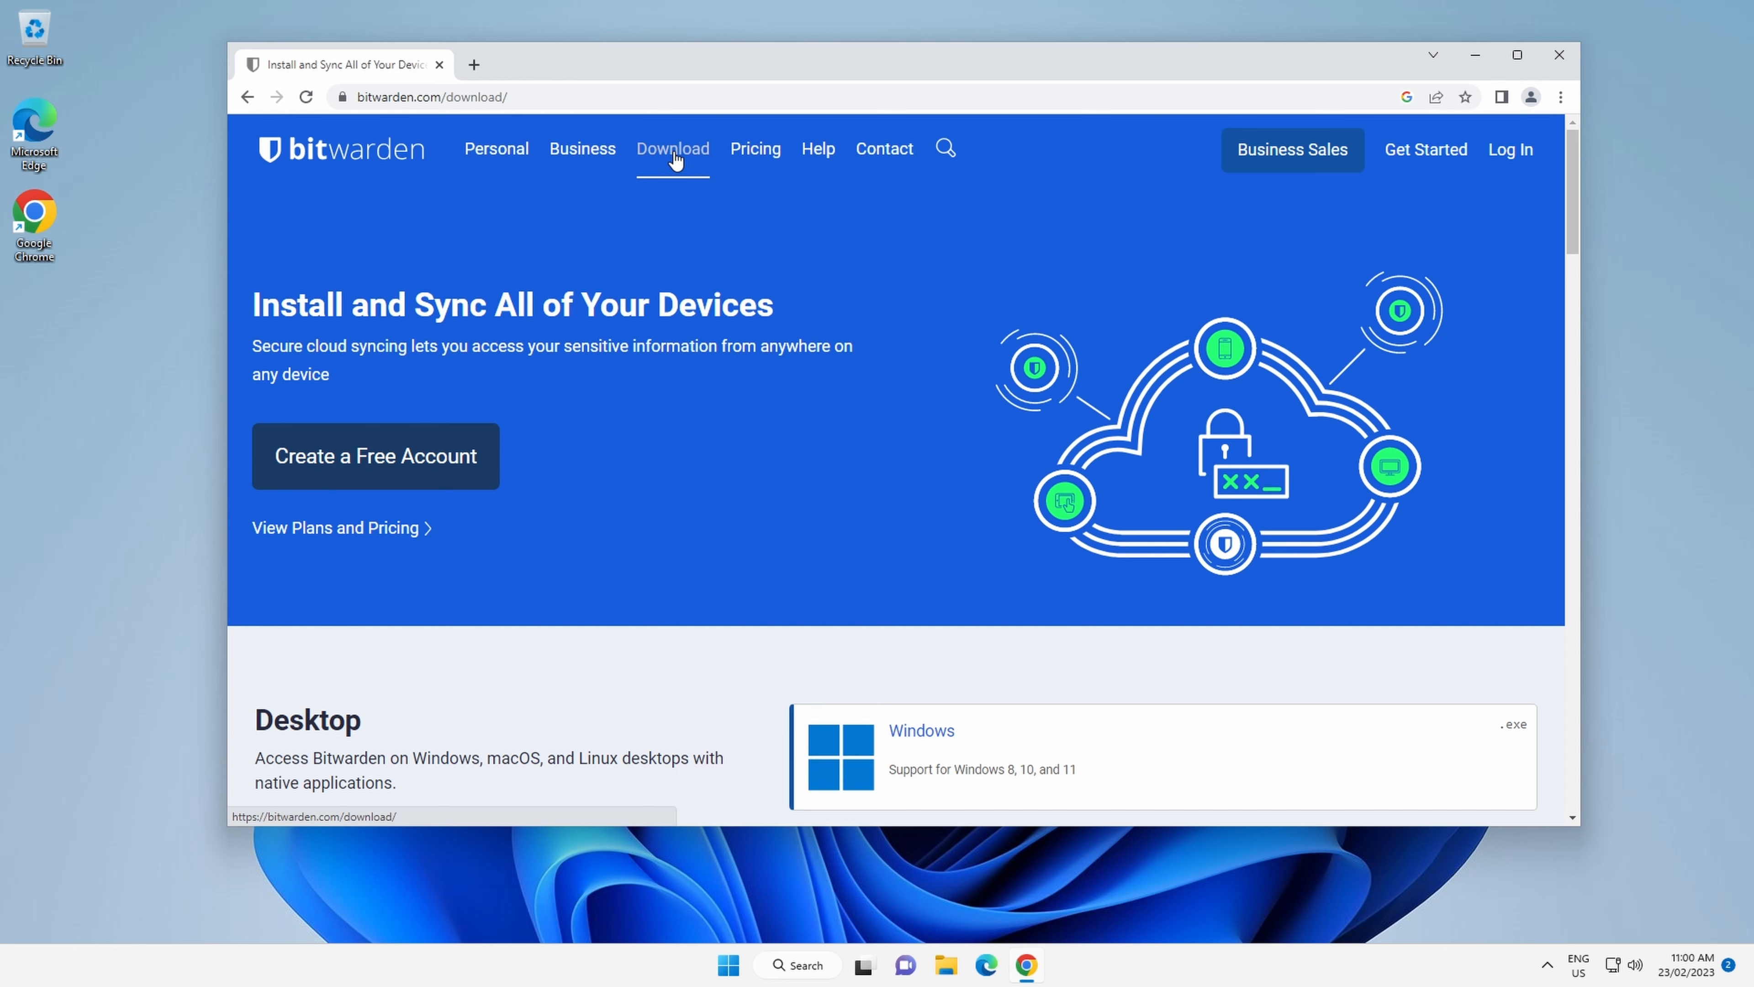
# Open the Google Chrome listing under Web Browser and add the Bitwarden - Free Password Manager extension to Chrome.
pyautogui.scroll(-5, 698, 463)
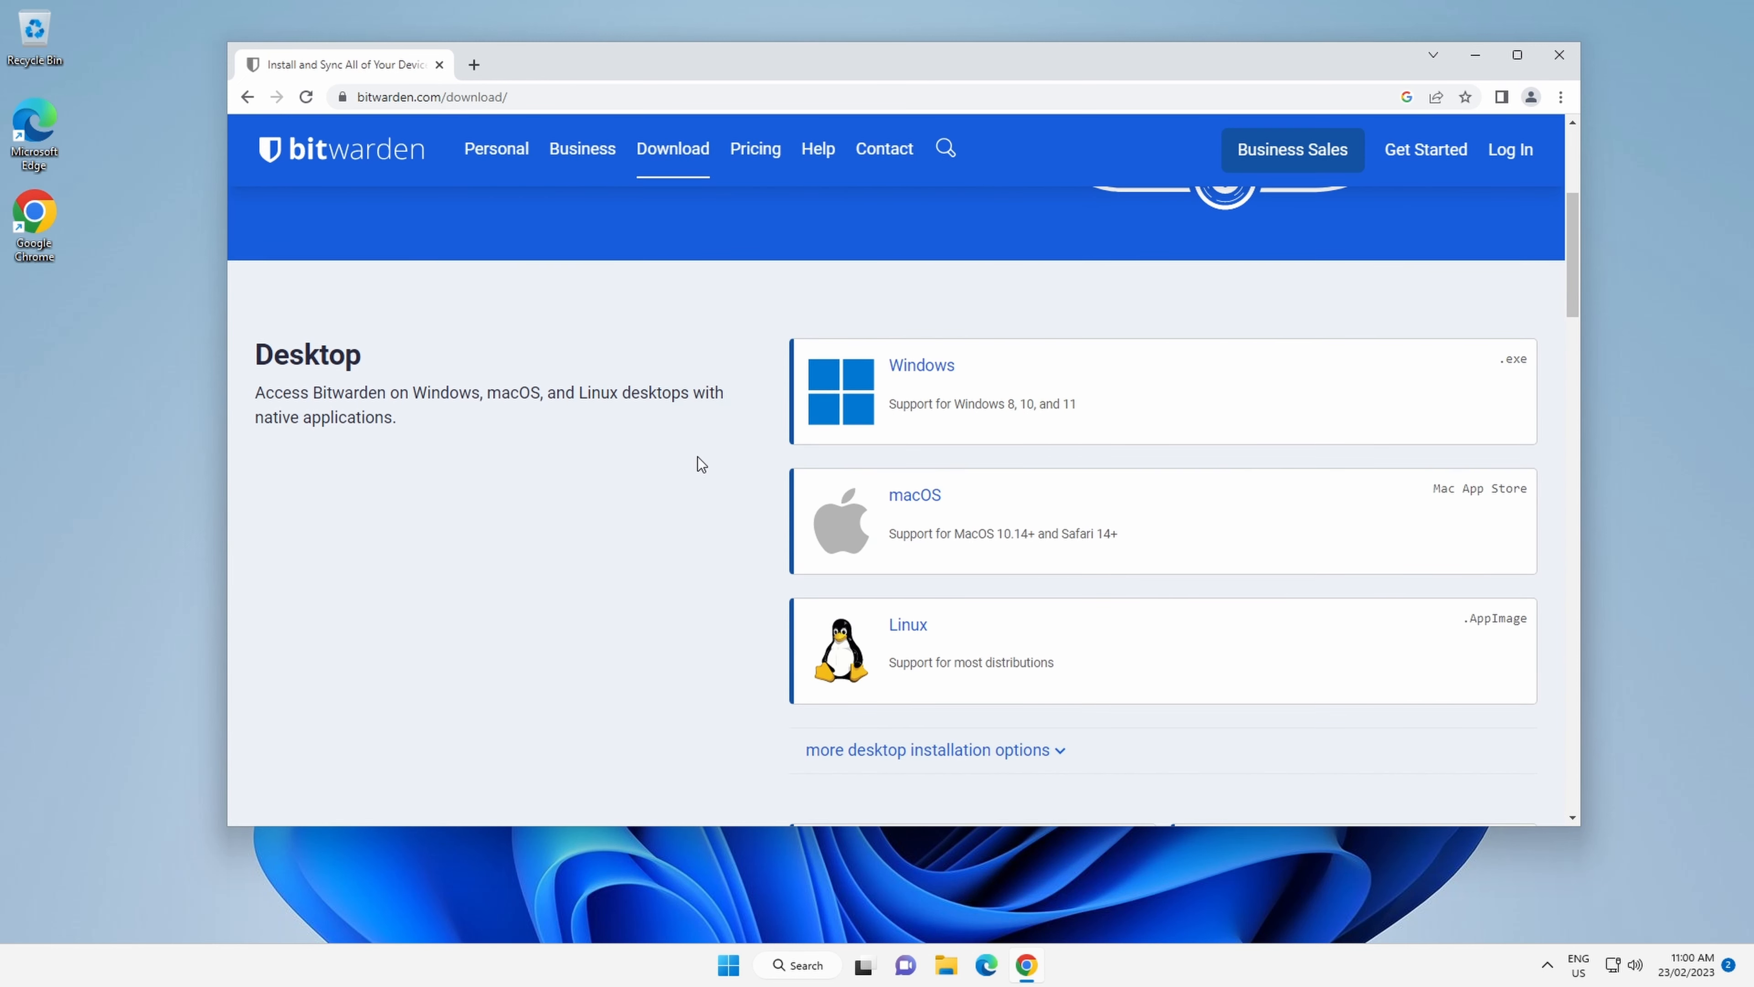
pyautogui.scroll(-5, 698, 461)
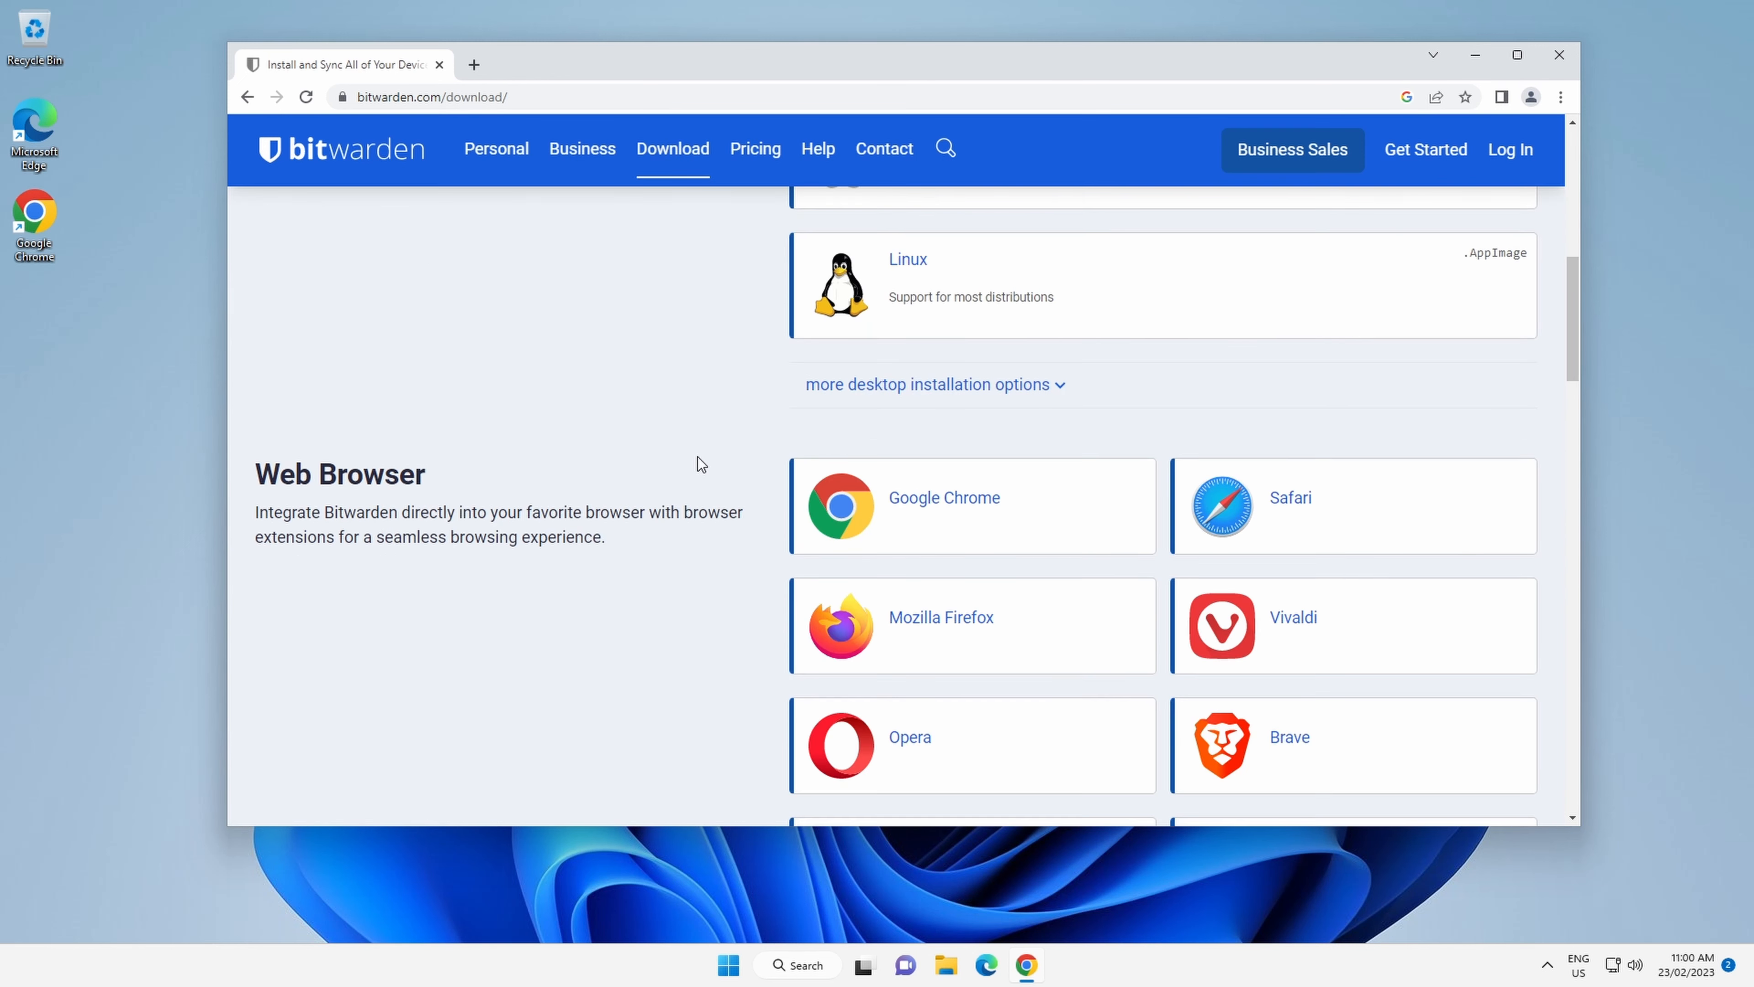
pyautogui.click(962, 504)
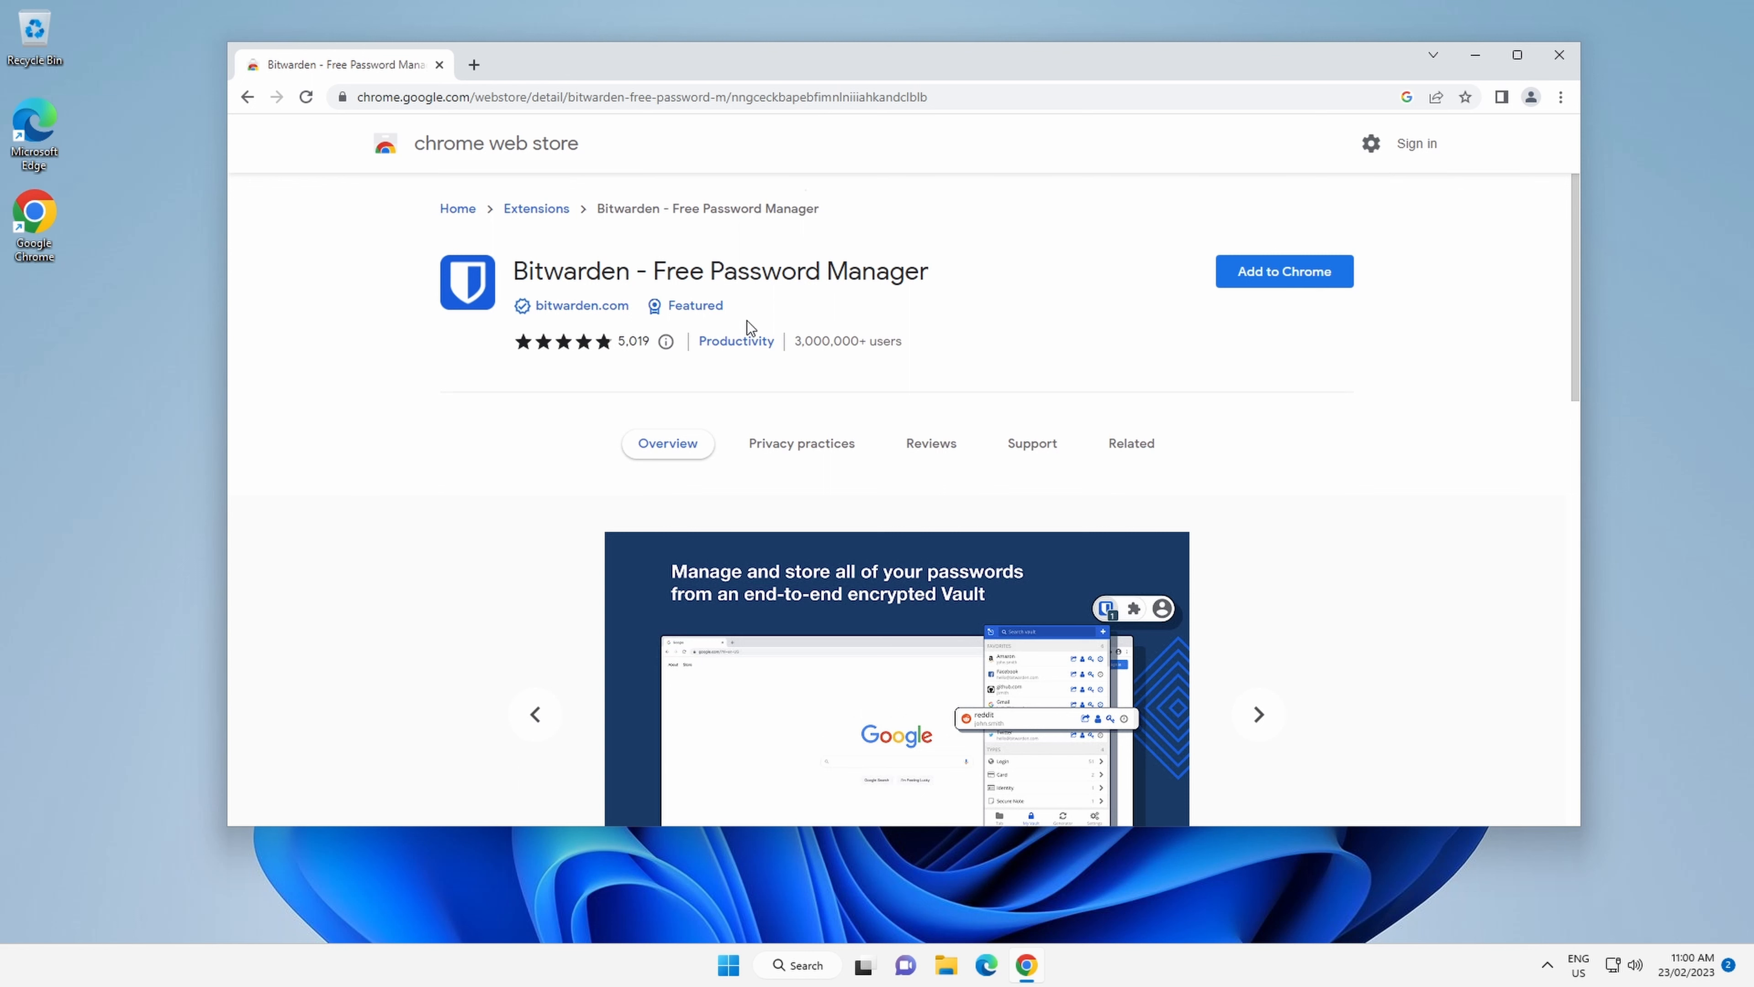
pyautogui.click(1279, 274)
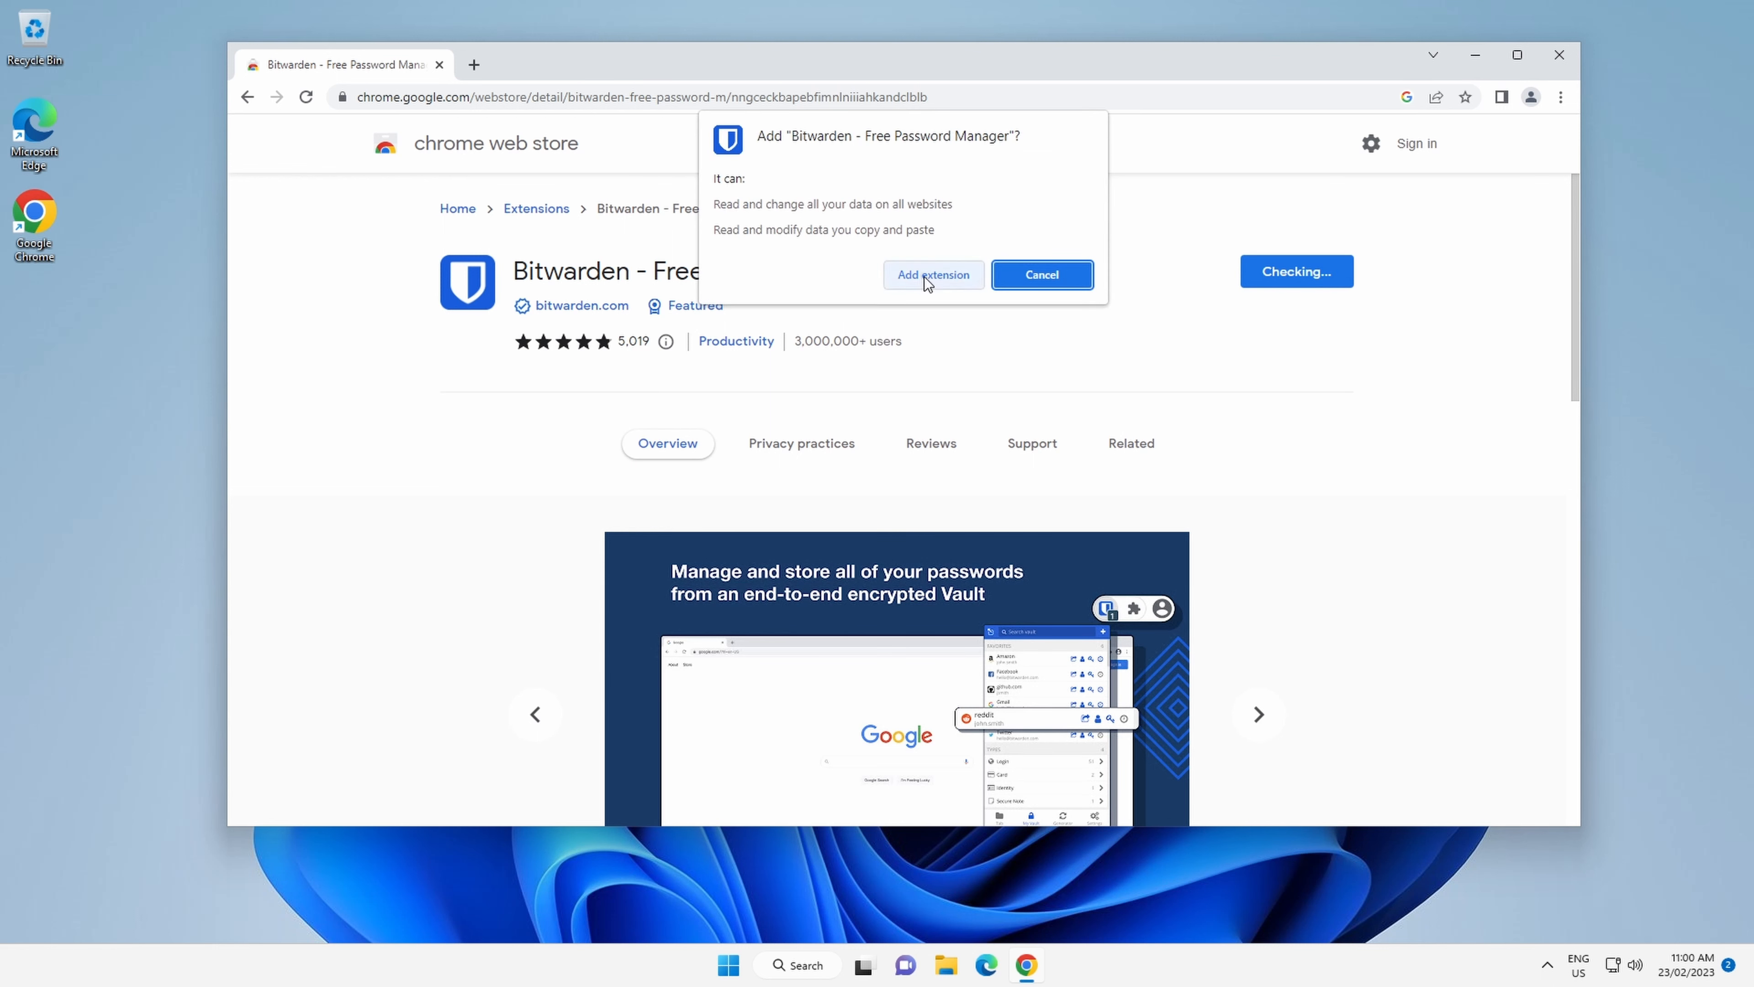
pyautogui.click(926, 276)
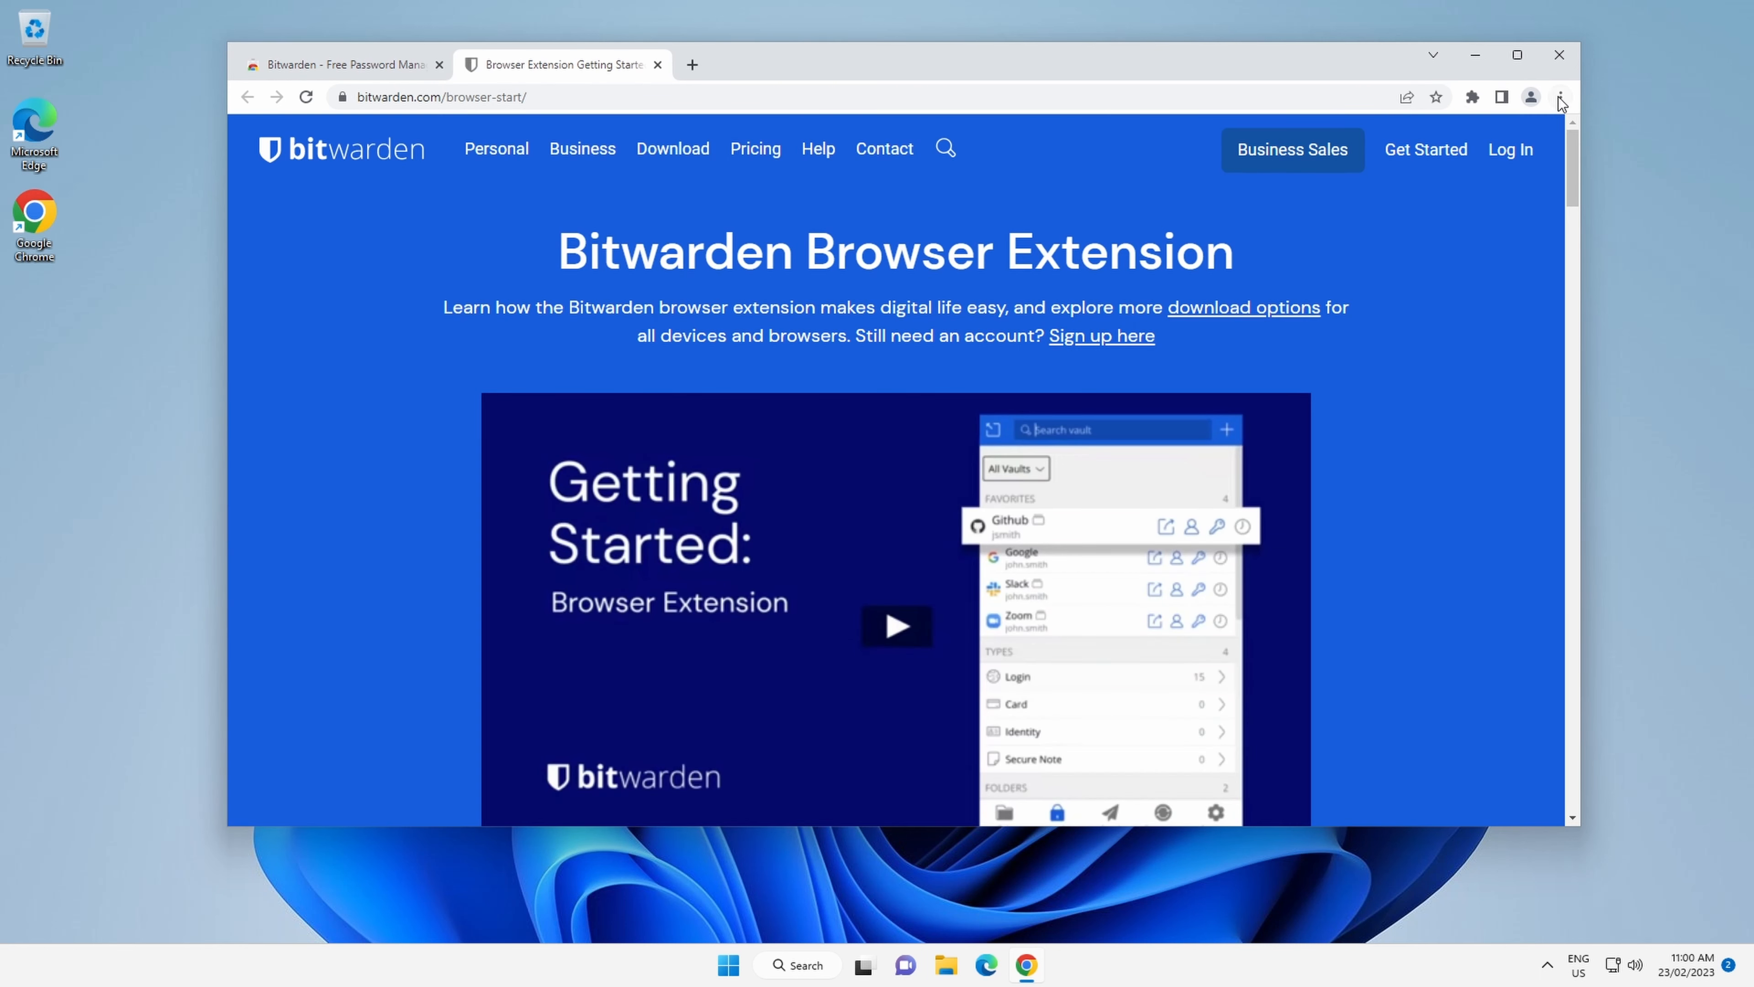
# Pin the Bitwarden extension to the browser toolbar from the extensions list.
pyautogui.click(1560, 97)
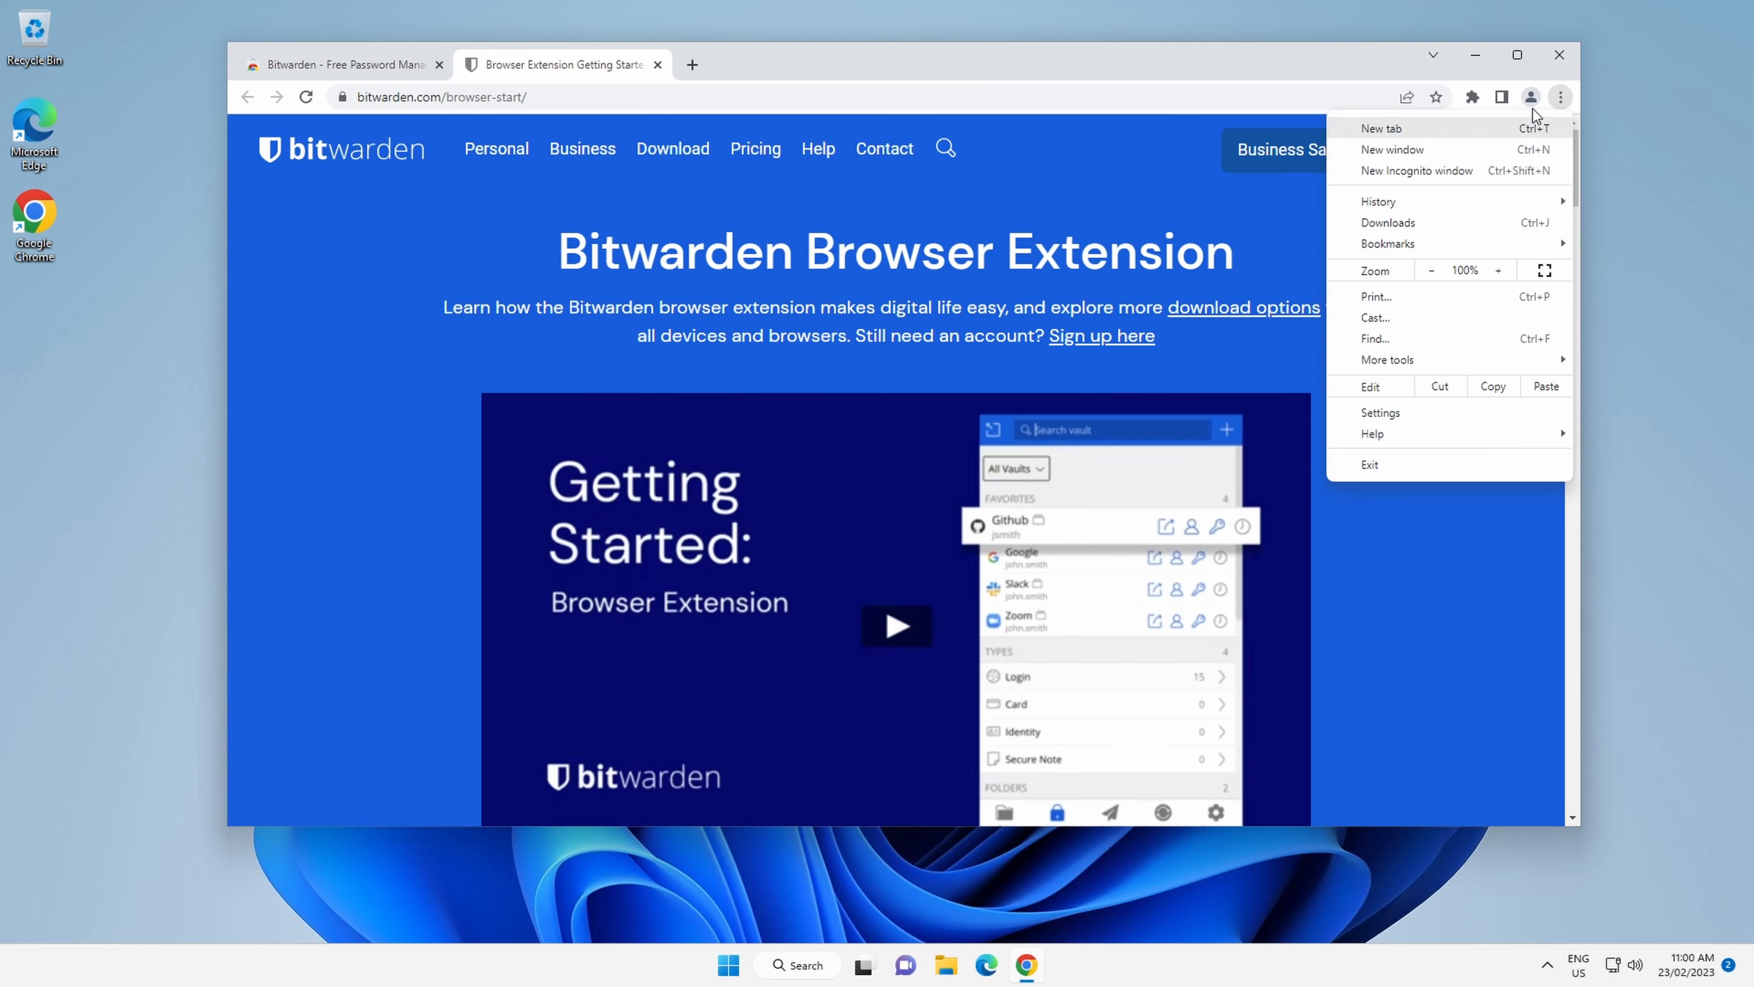
pyautogui.click(1473, 98)
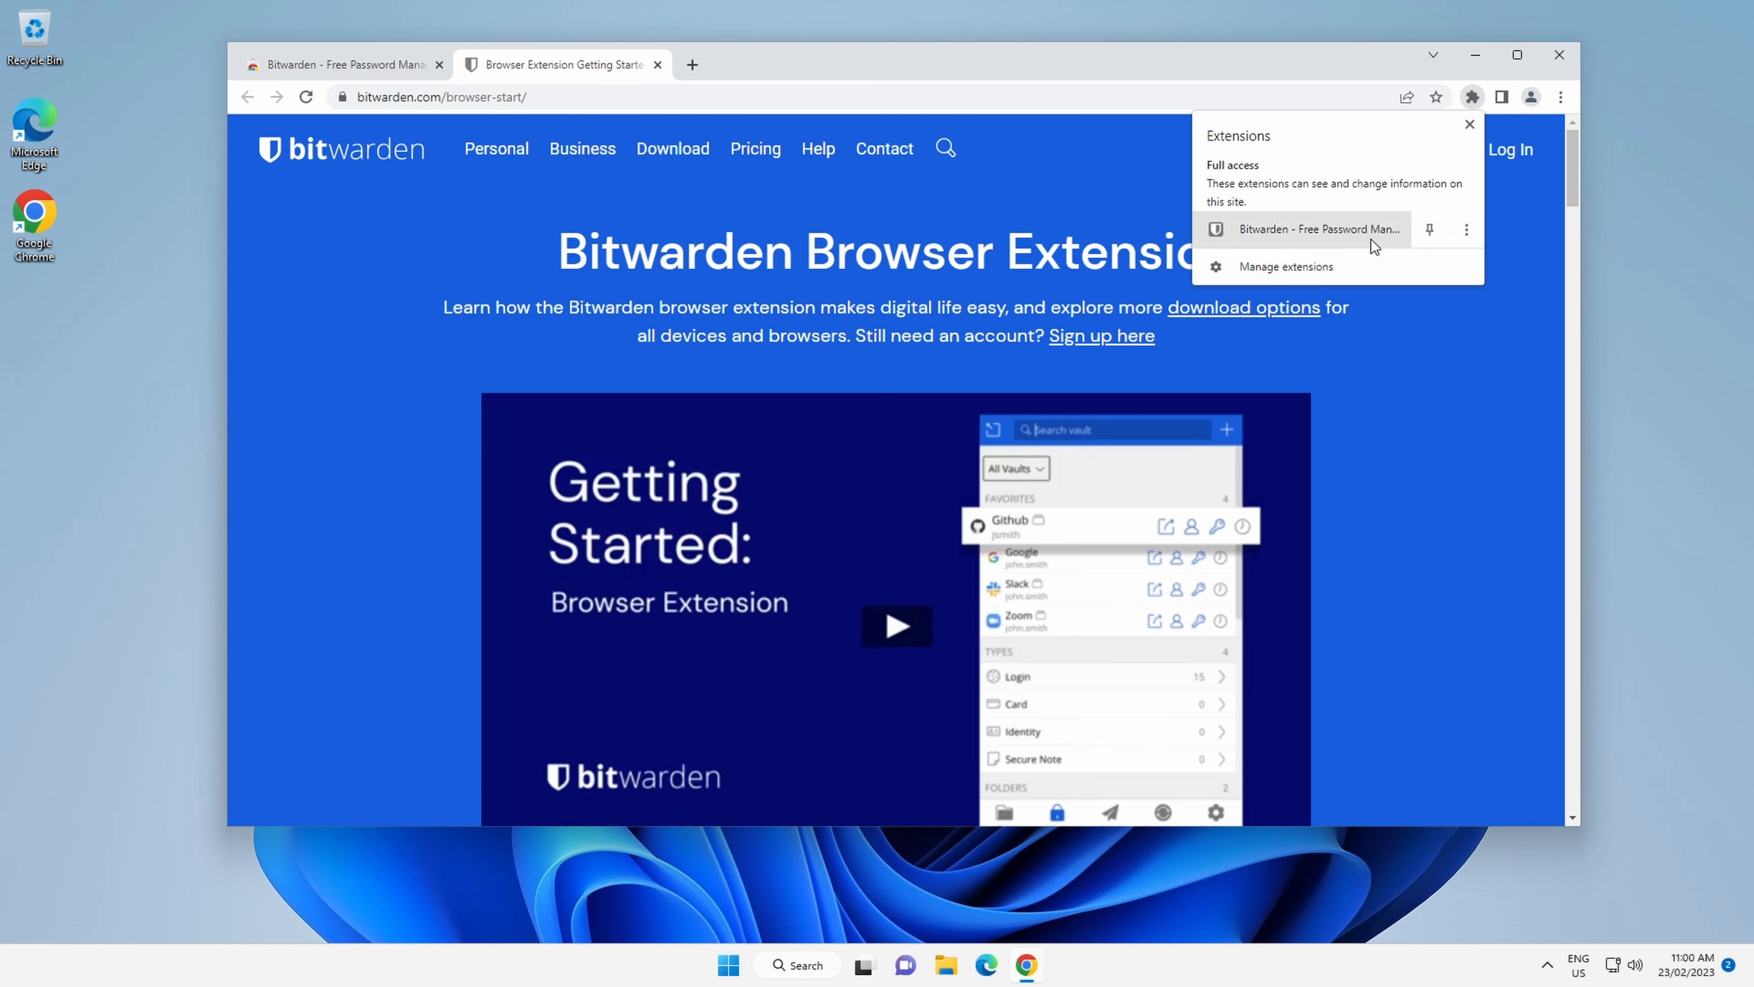
pyautogui.click(1430, 229)
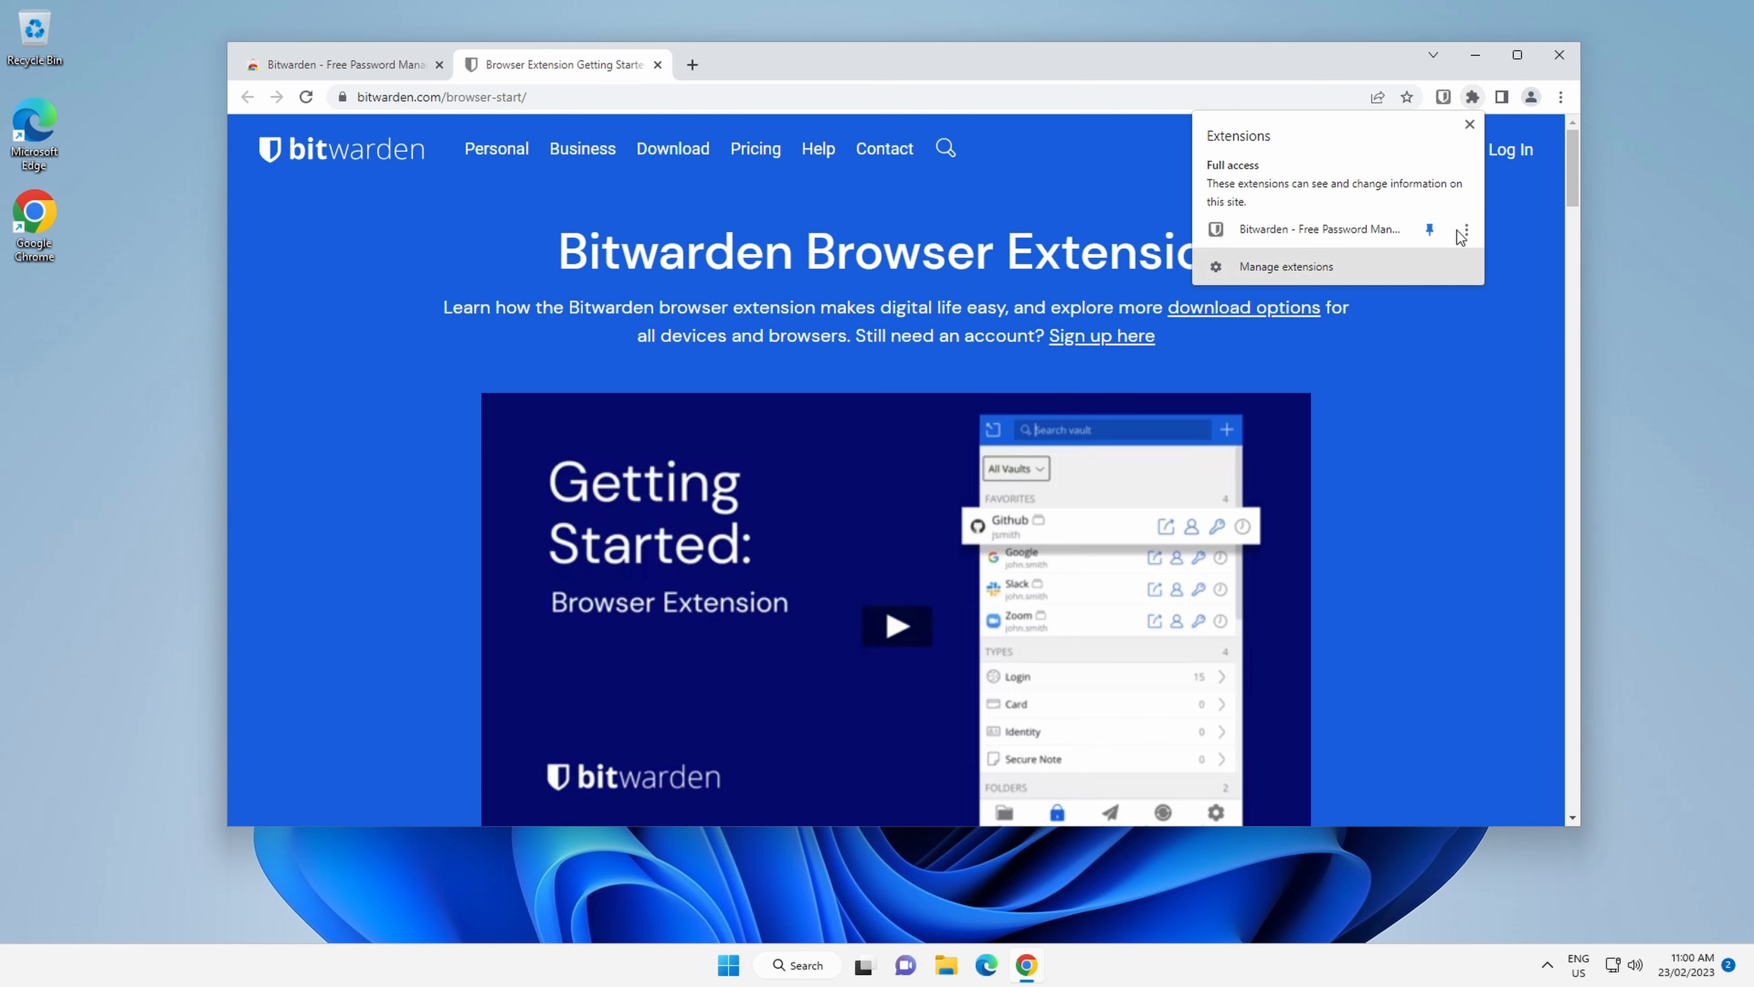
pyautogui.click(1238, 52)
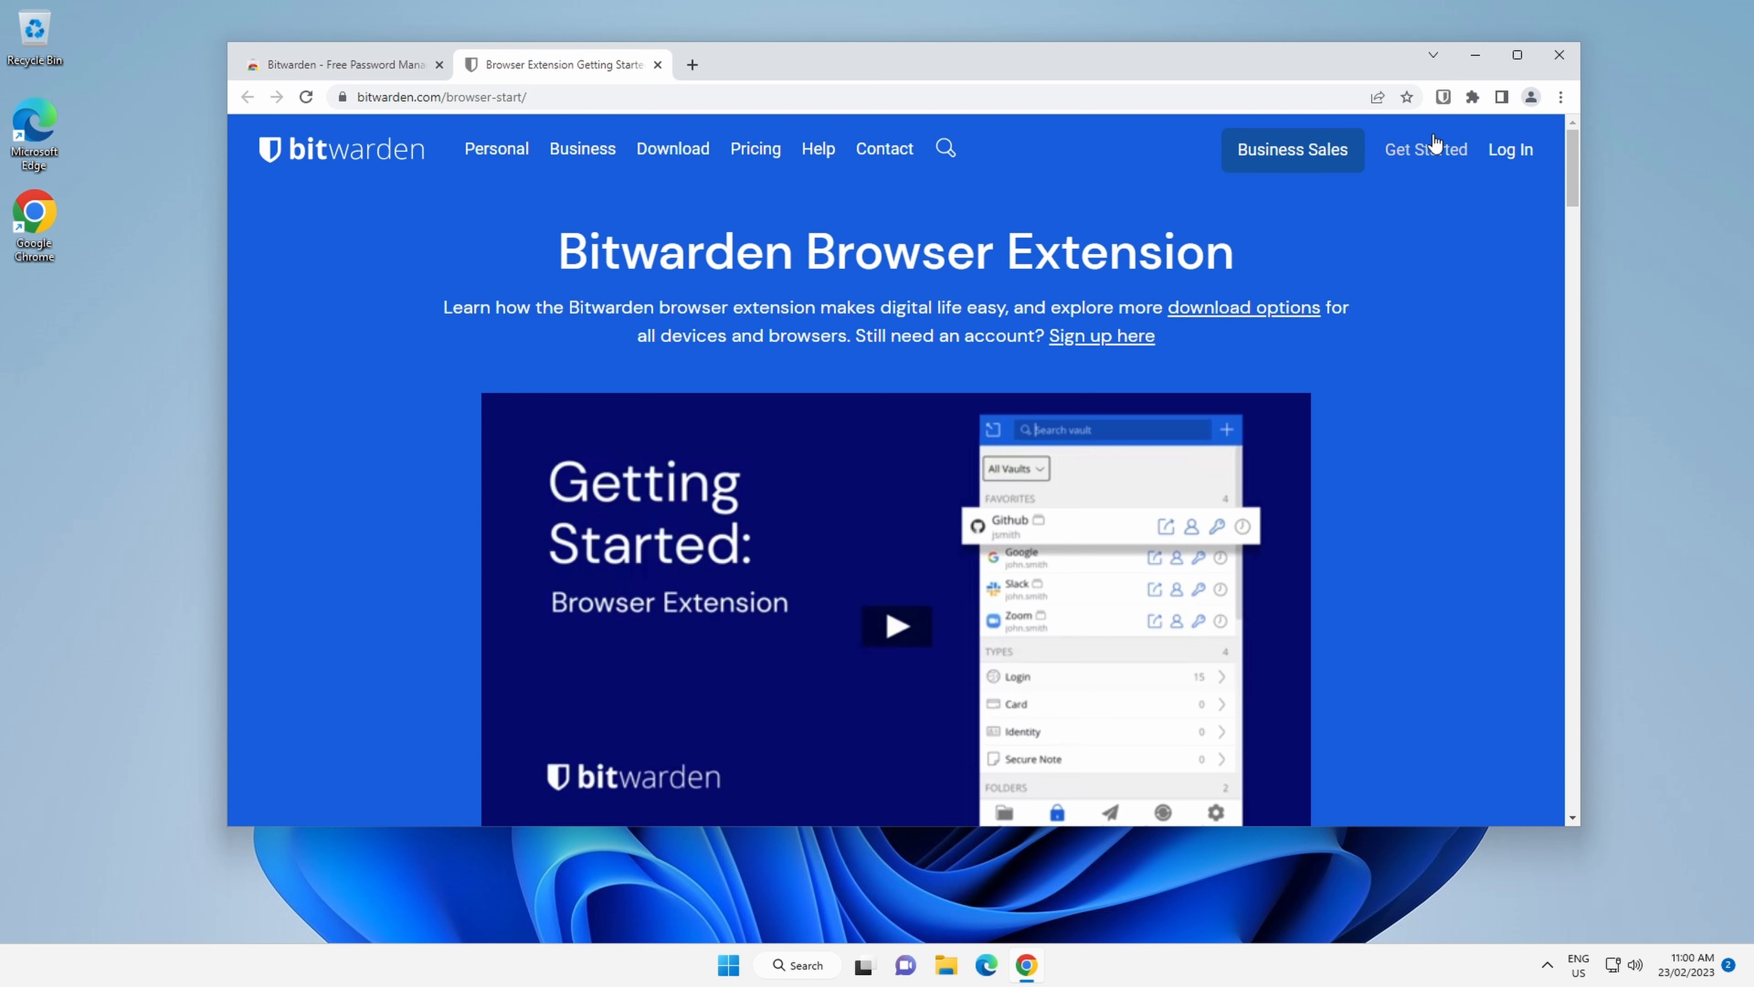
# Open the Bitwarden extension, start creating a new account, and enter the account e-mail address.
pyautogui.click(1444, 97)
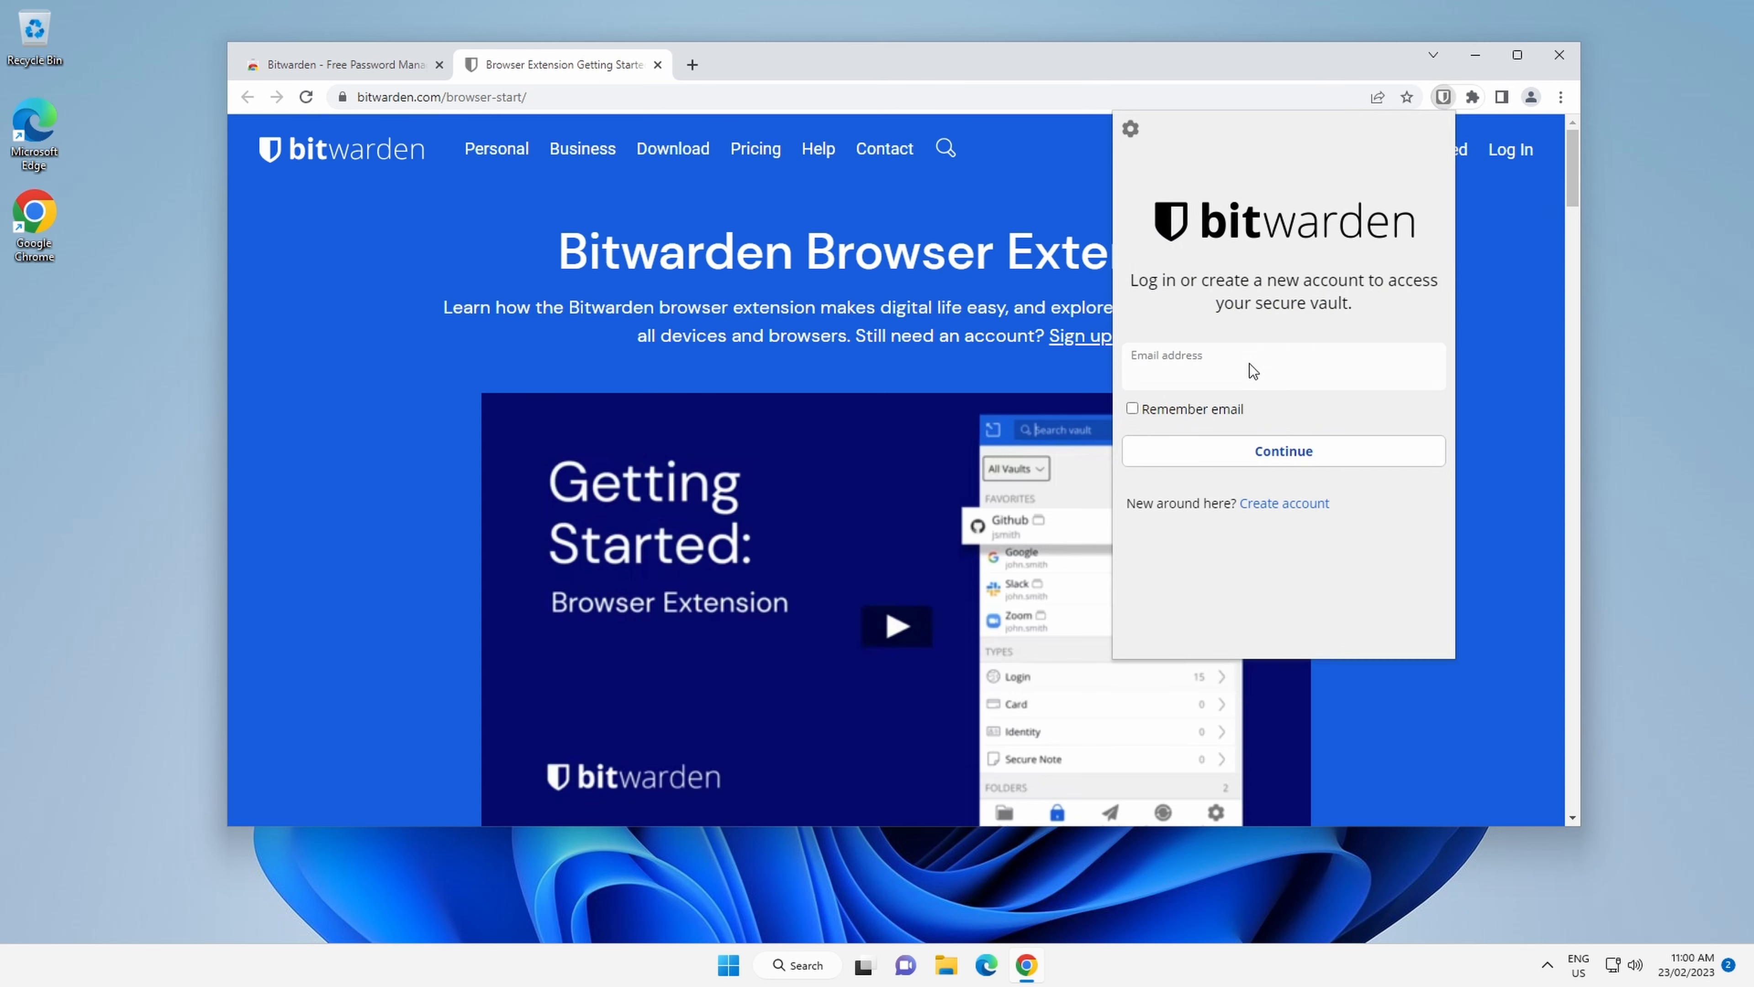
pyautogui.click(1284, 504)
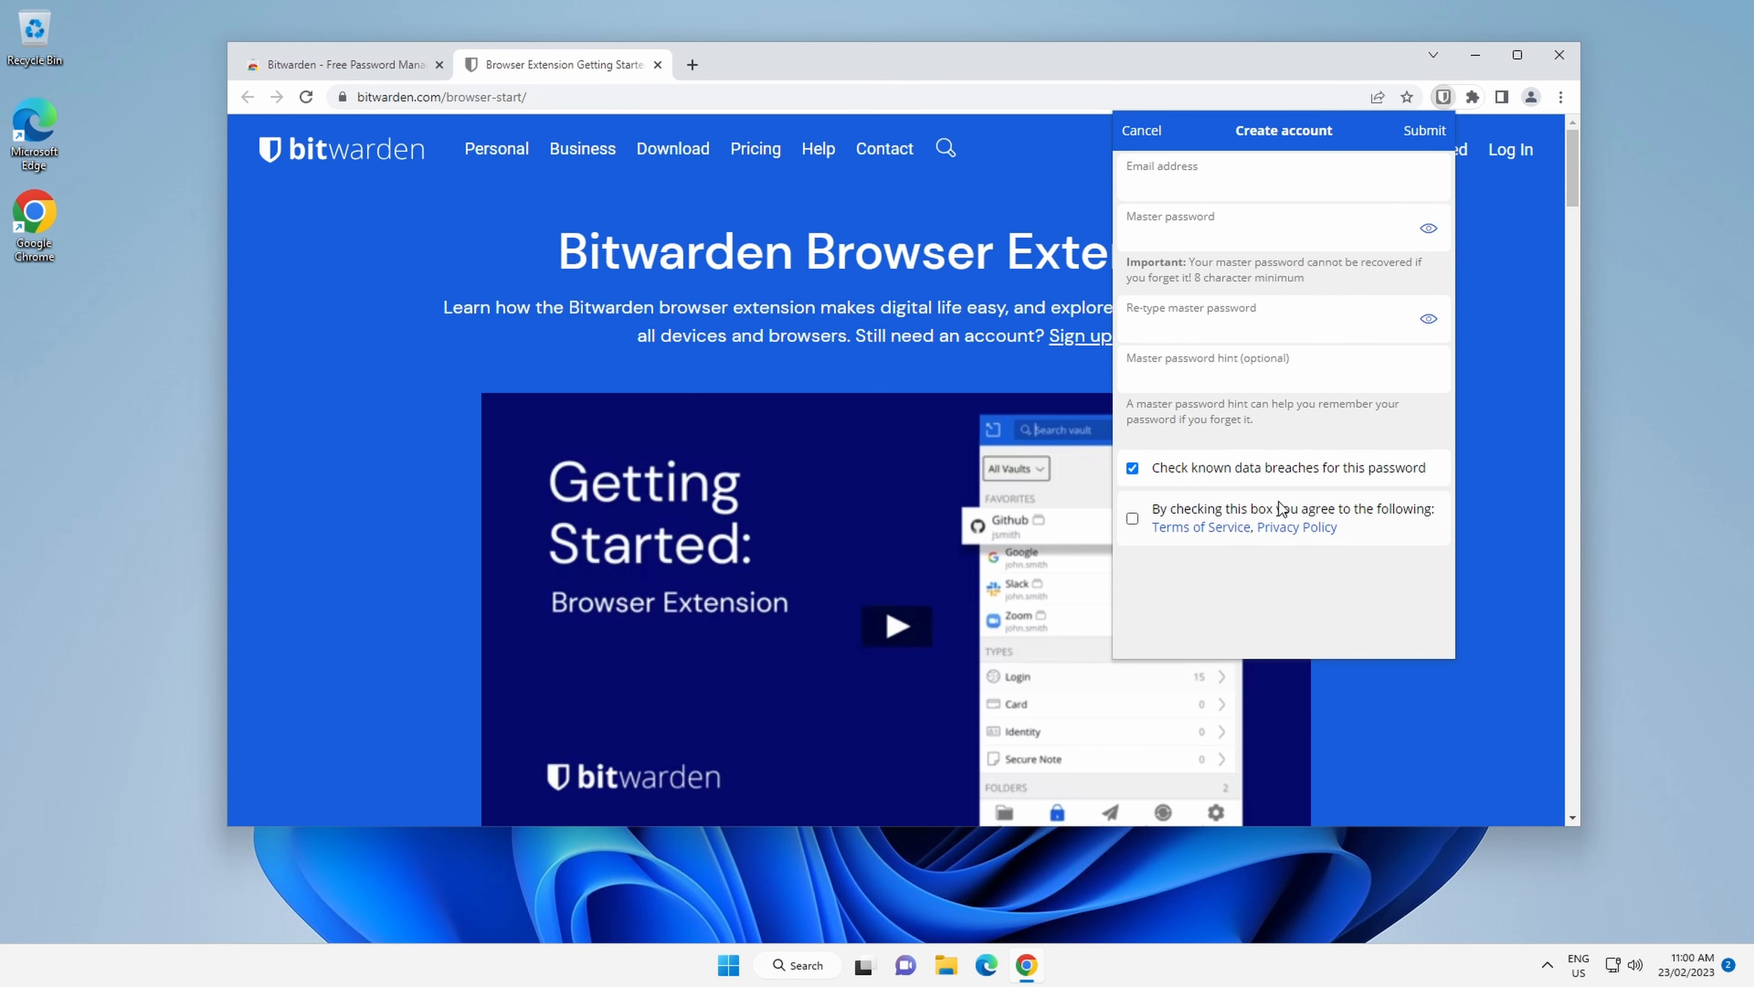
pyautogui.click(1218, 182)
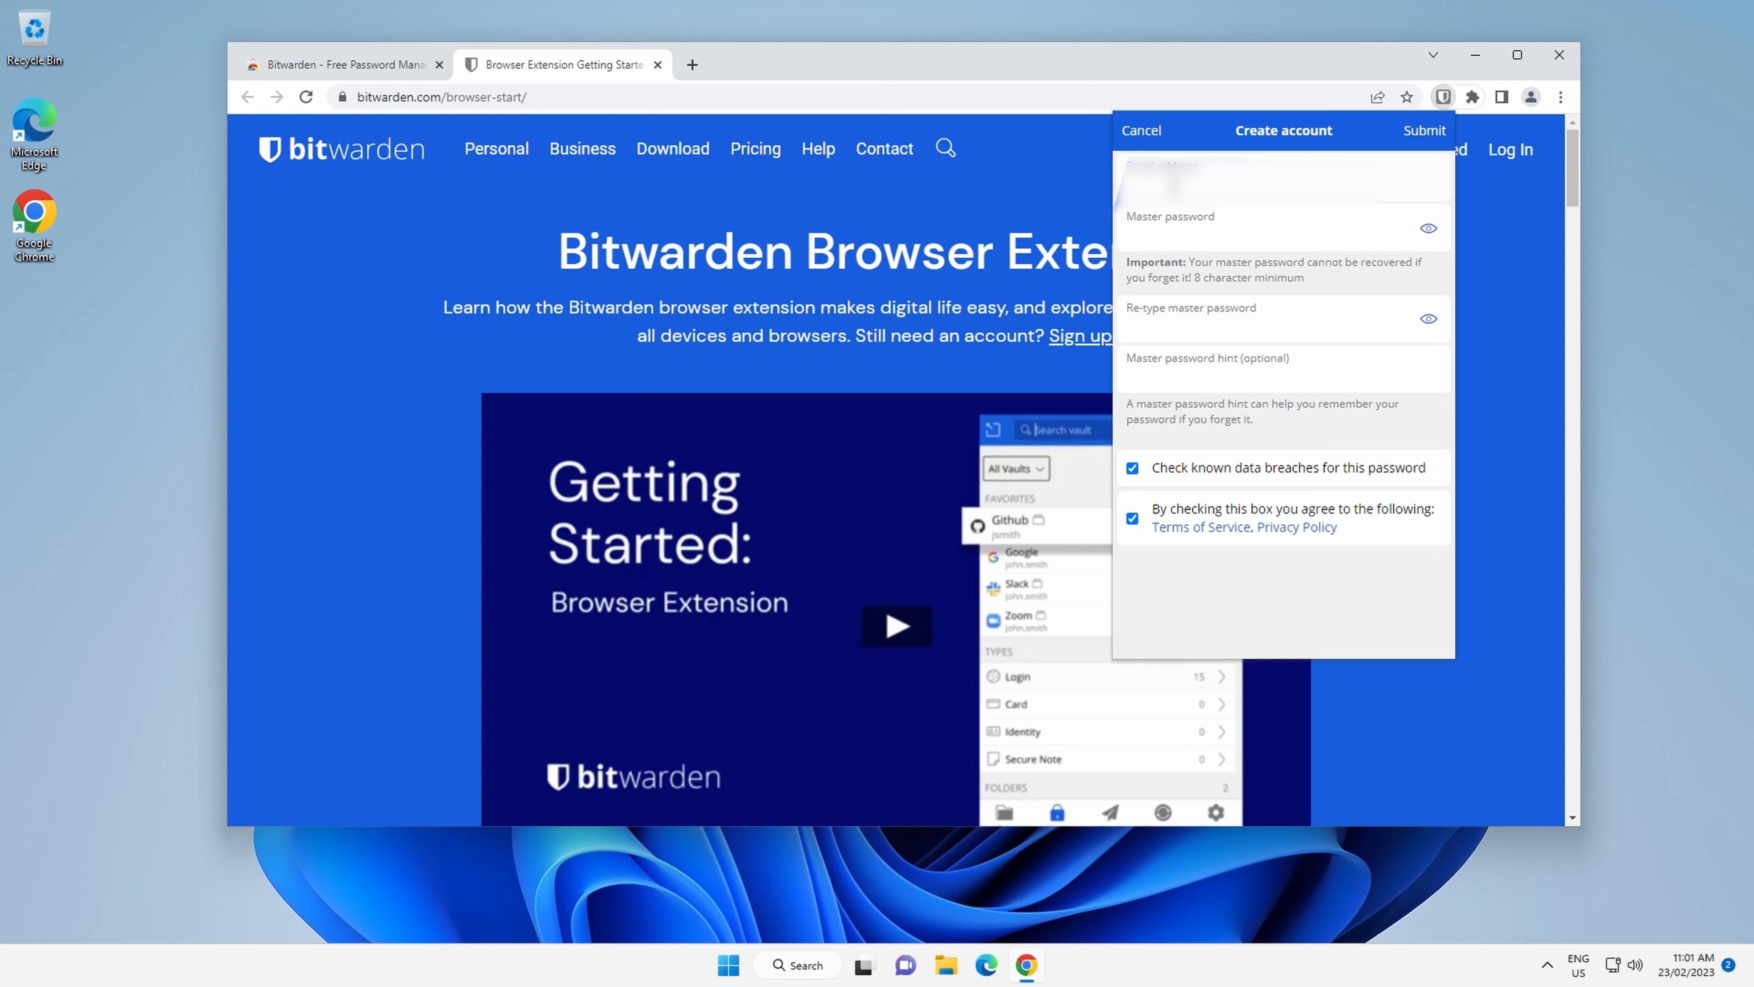
pyautogui.press('Tab')
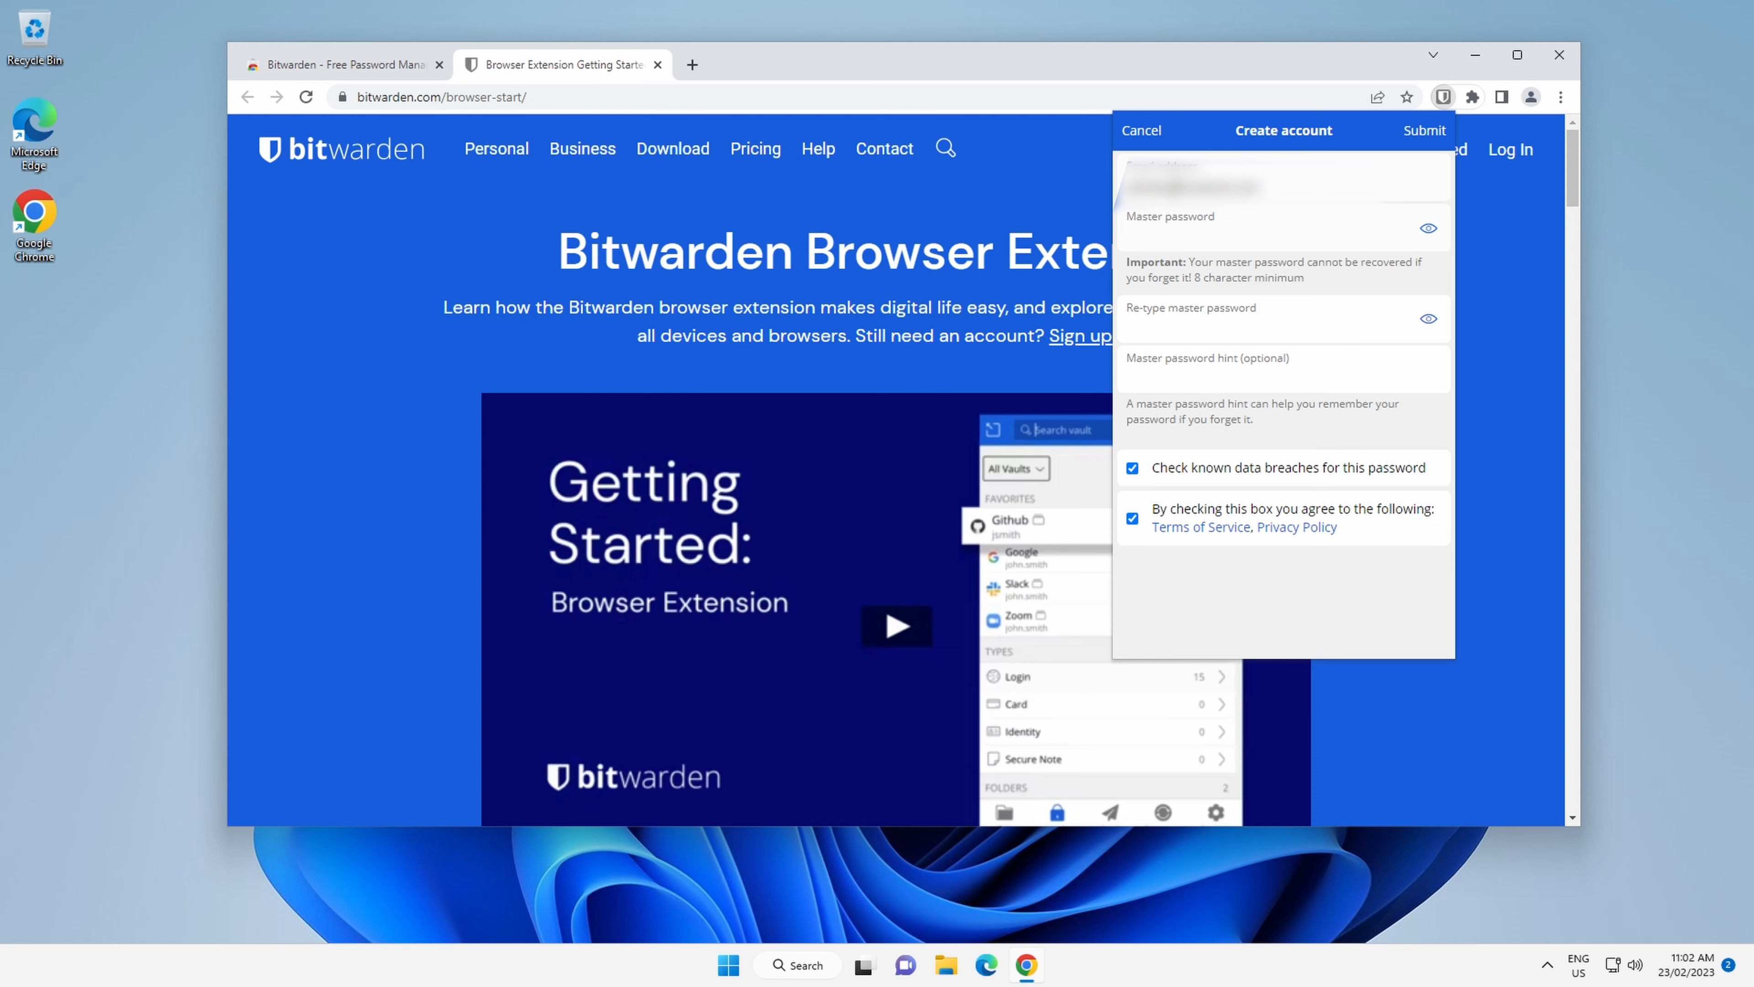
# Try a weak master password and decline using it when warned.
pyautogui.write('password1')
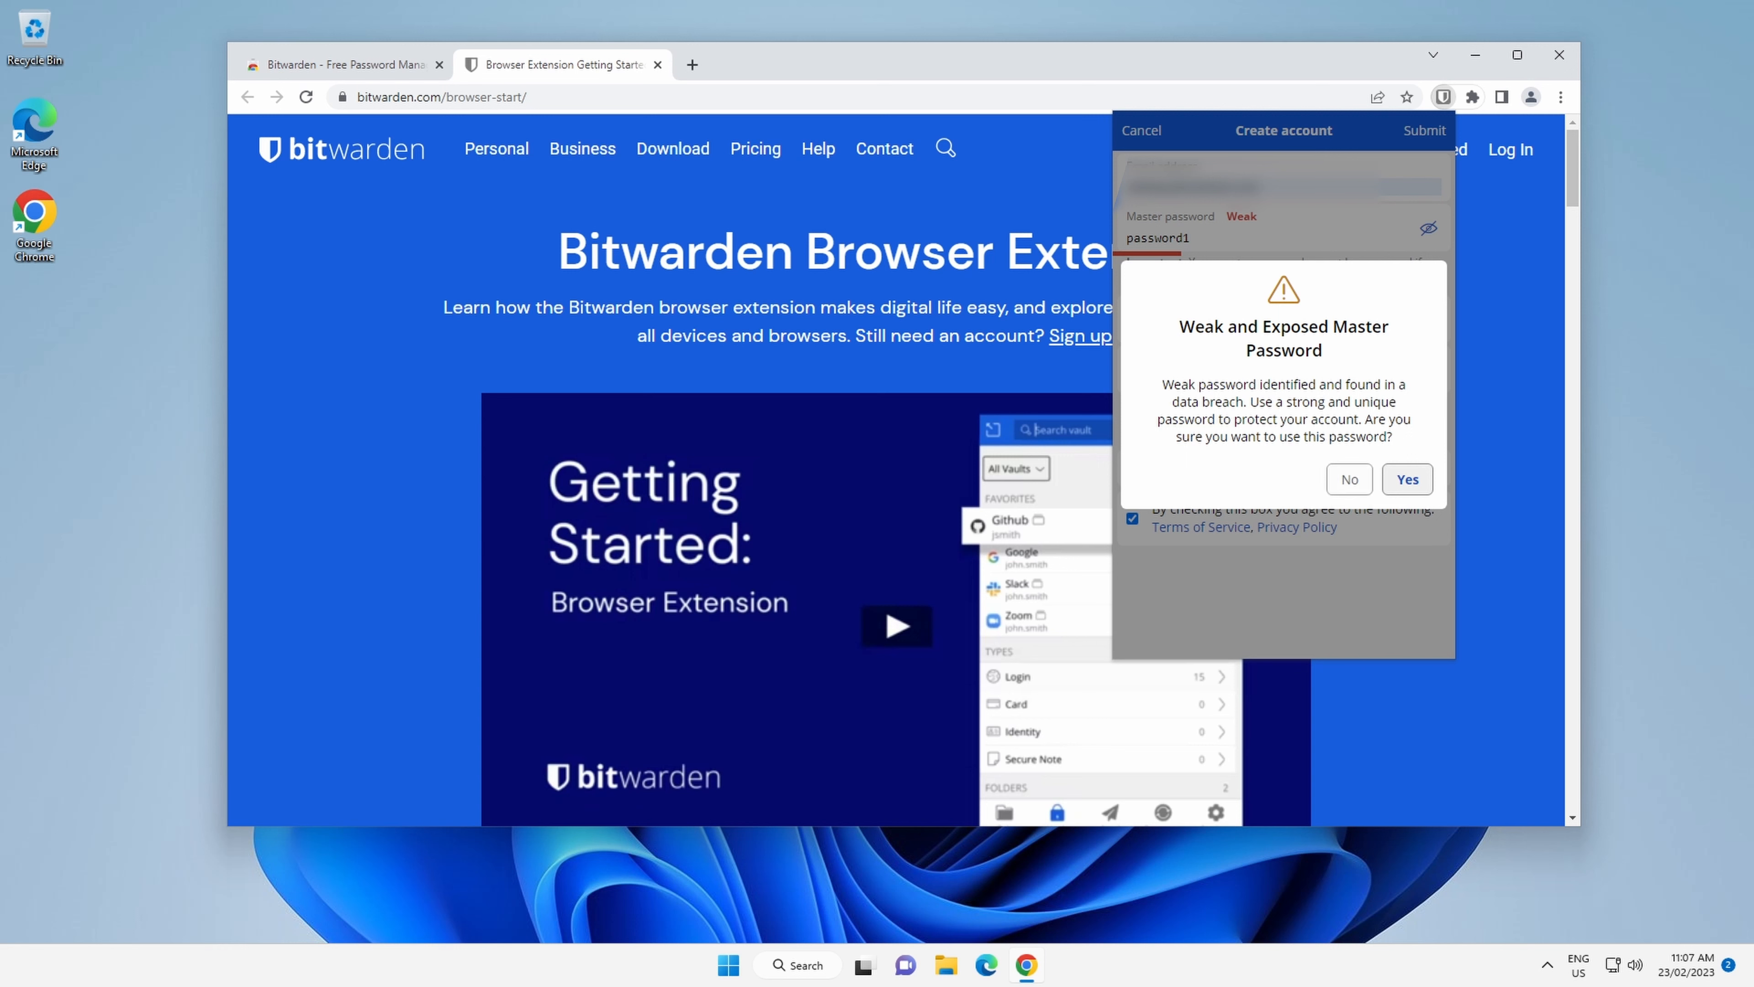
pyautogui.click(1348, 479)
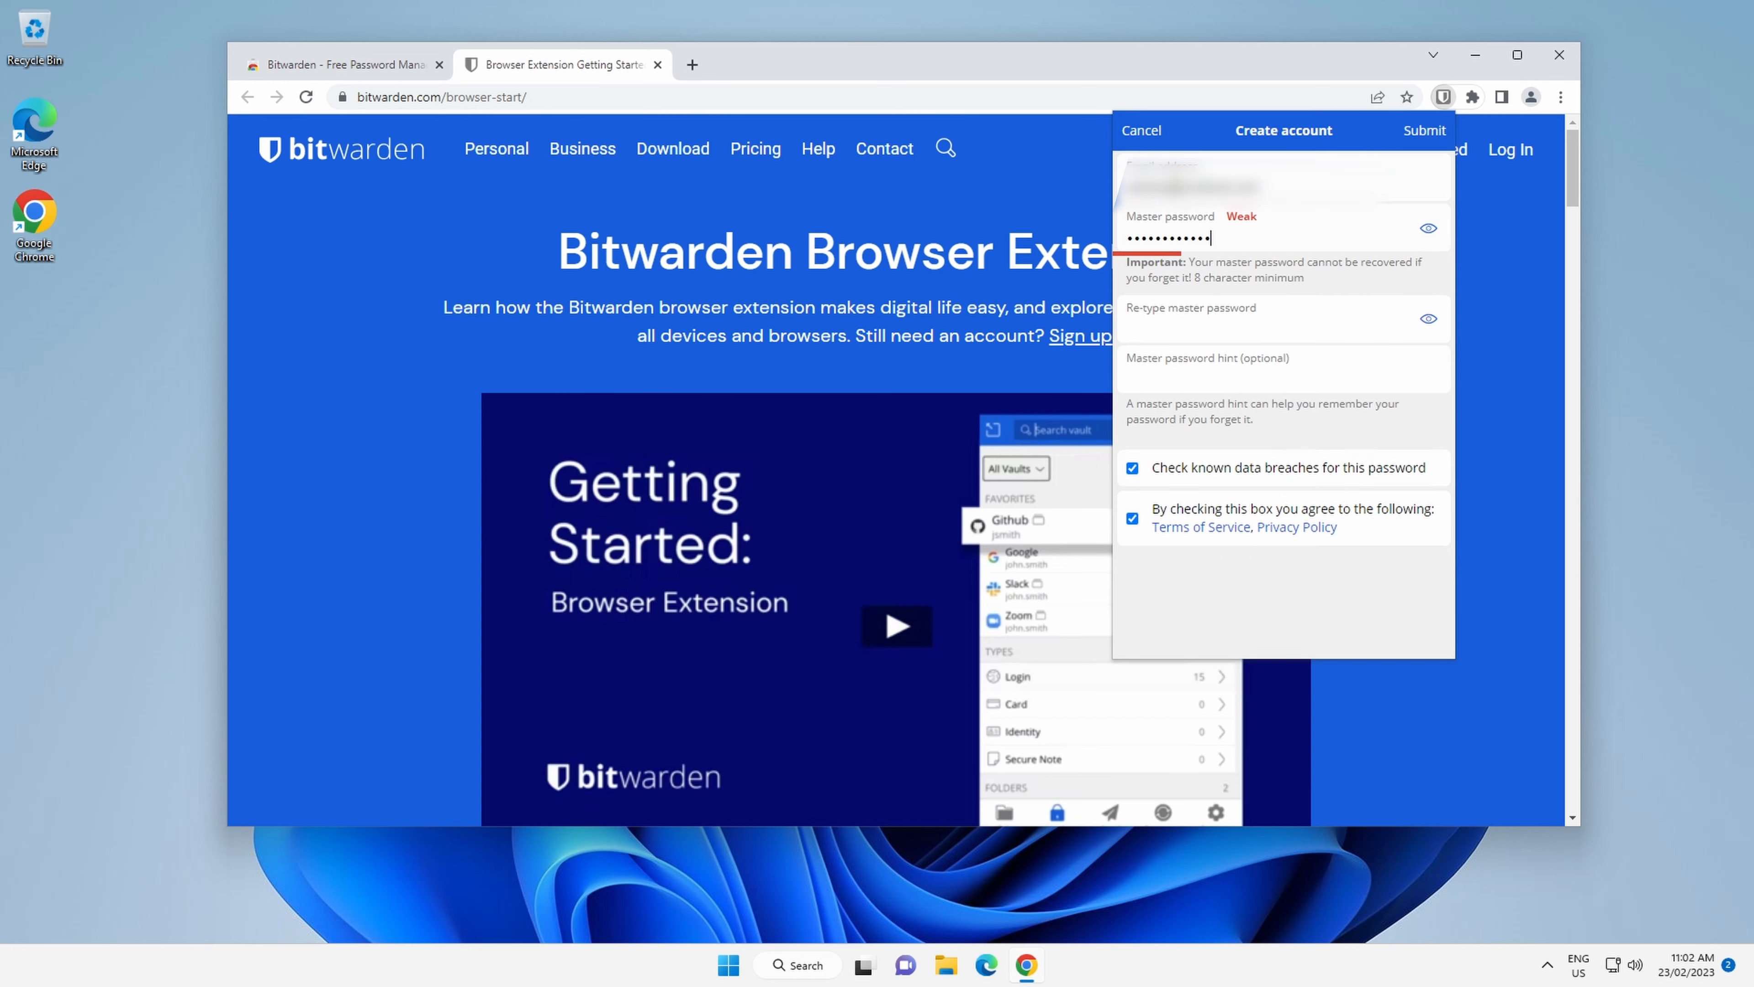
# Enter a strong master password, paste it into the retype field, and submit the new account.
pyautogui.write('••••••••••••••')
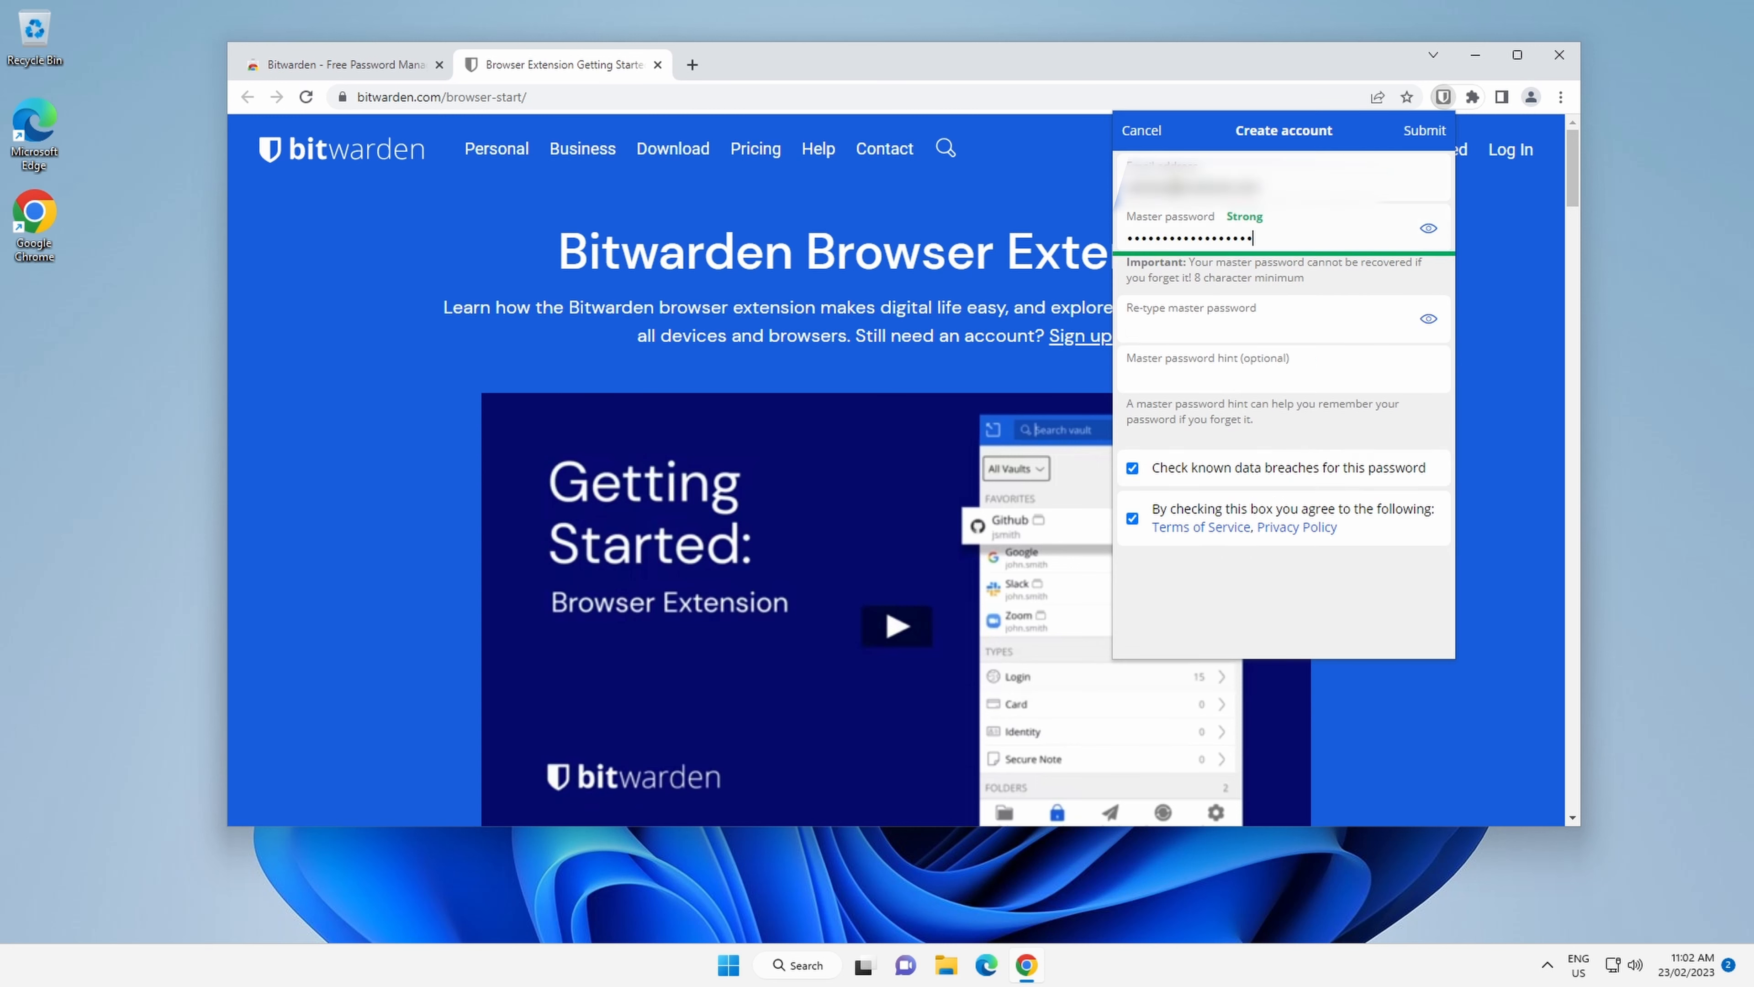
pyautogui.write('••••••')
pyautogui.press('Tab')
pyautogui.press('Tab')
pyautogui.hotkey('ctrl', 'v')
pyautogui.click(1222, 381)
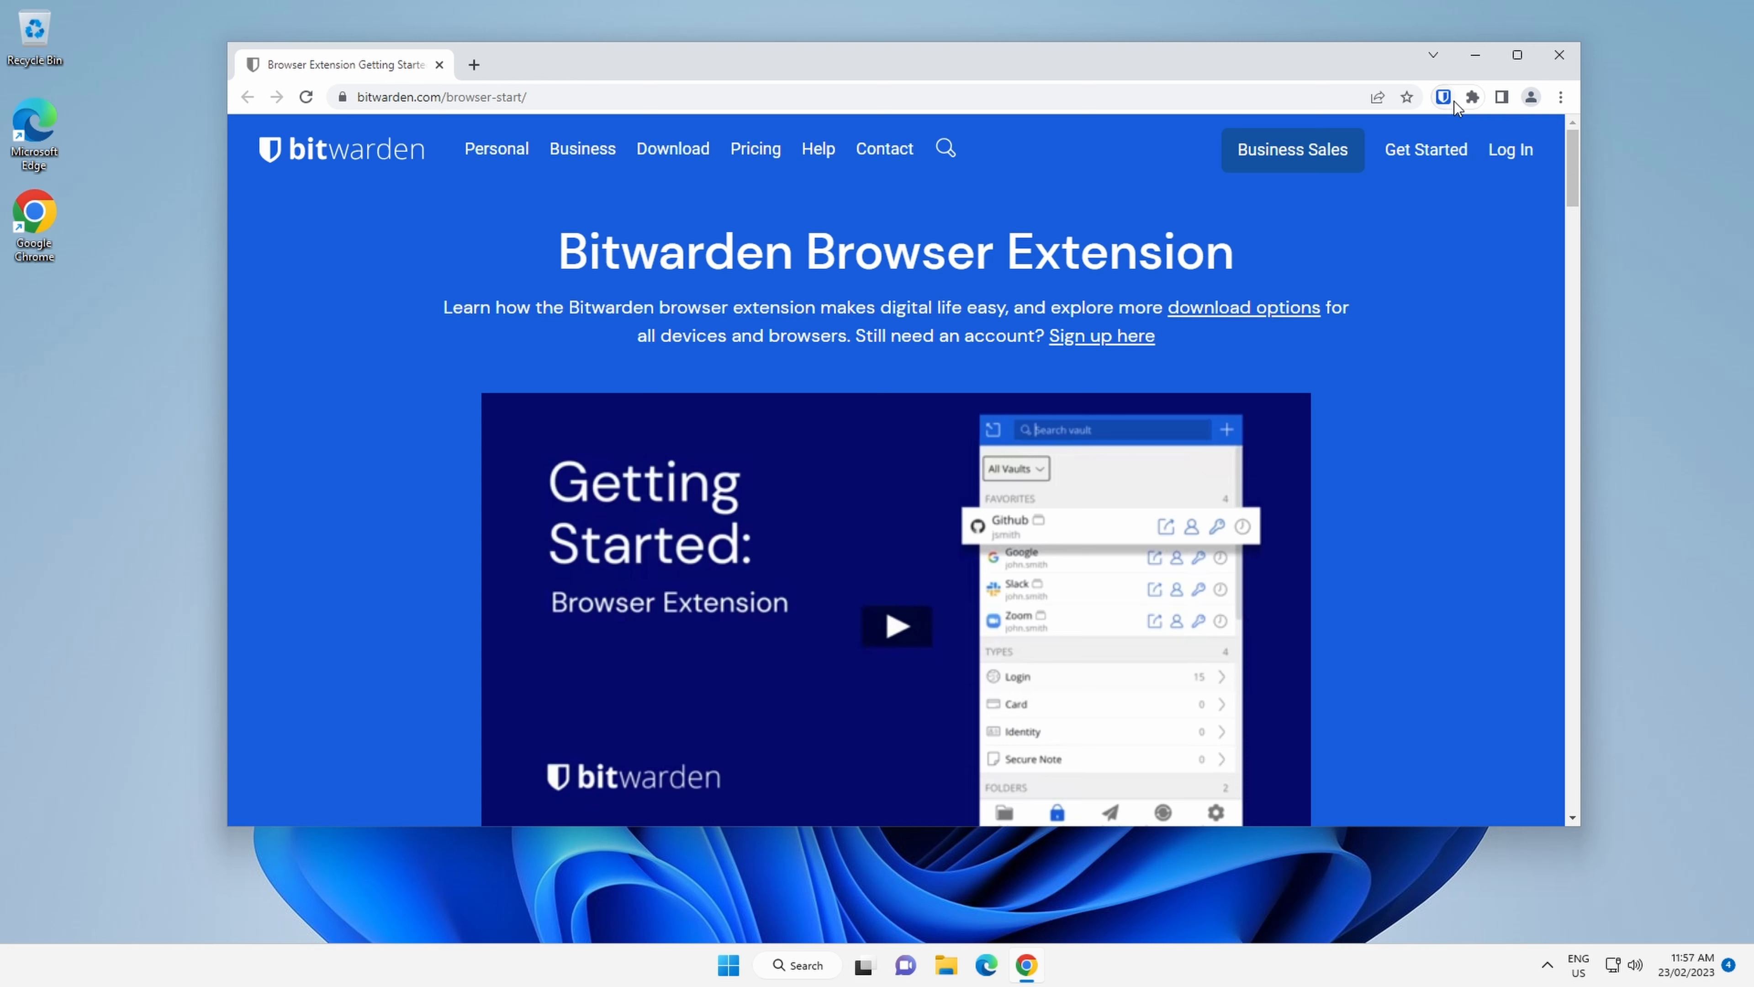
# Open the extension's settings and set the vault timeout to On browser restart with the Lock timeout action.
pyautogui.click(1442, 100)
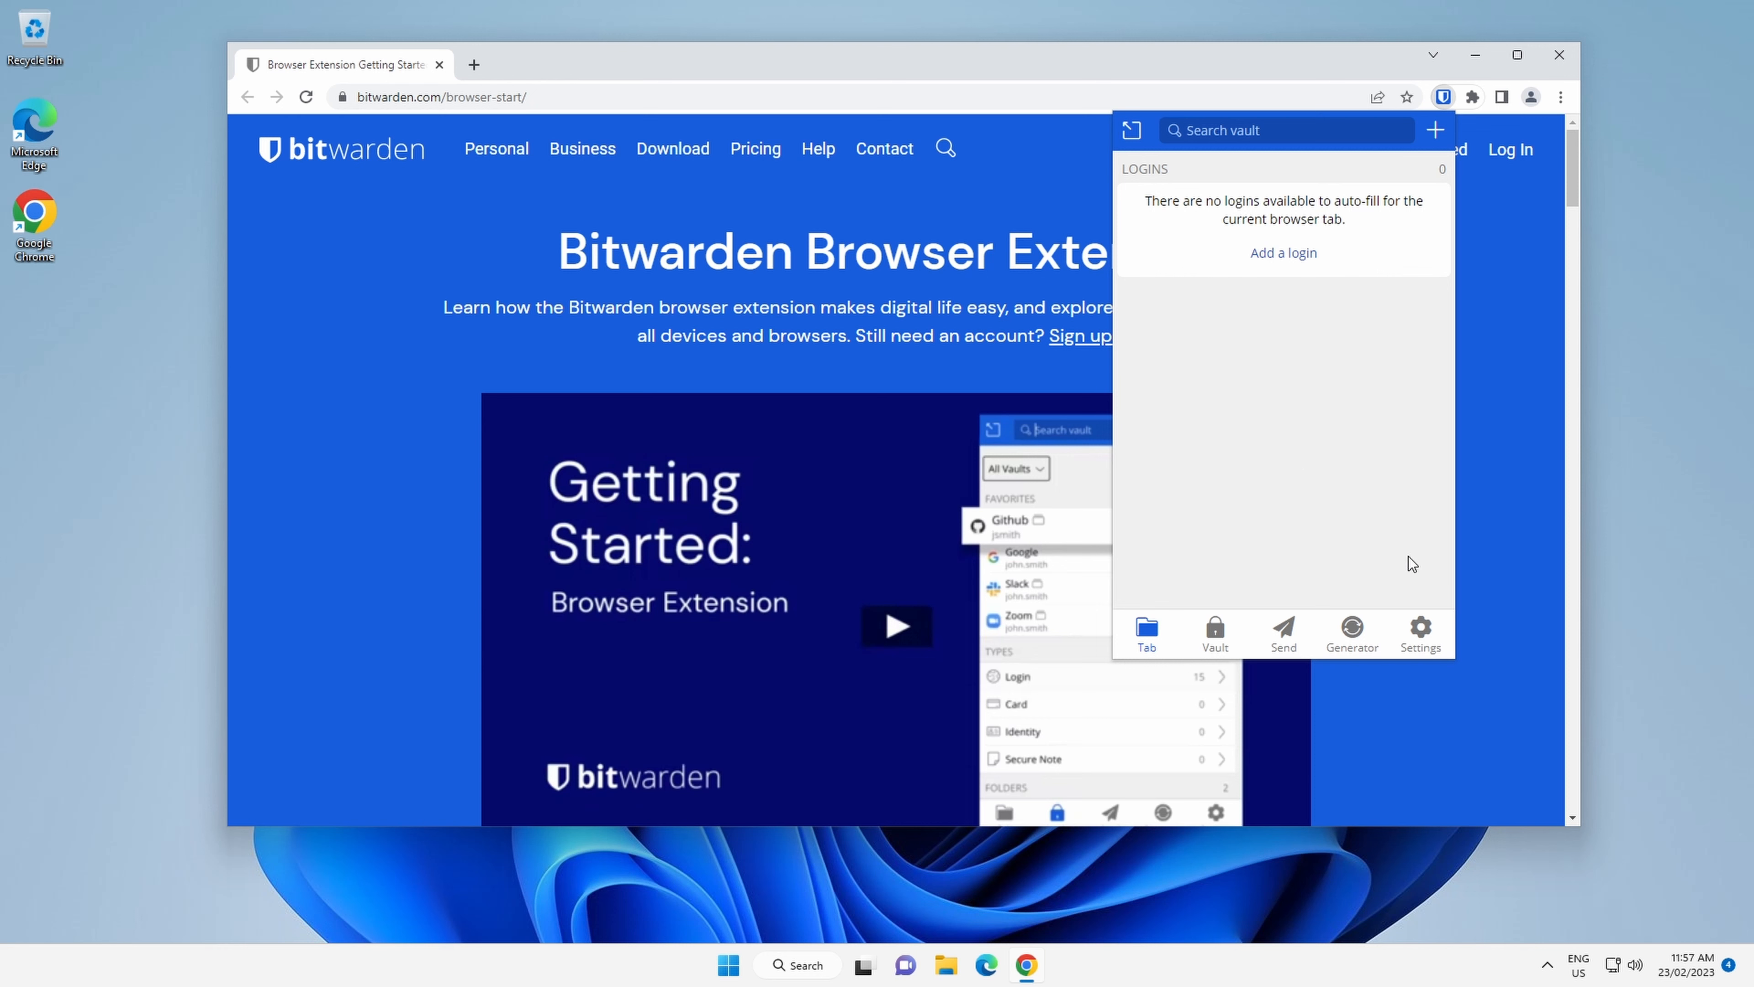
pyautogui.click(1420, 650)
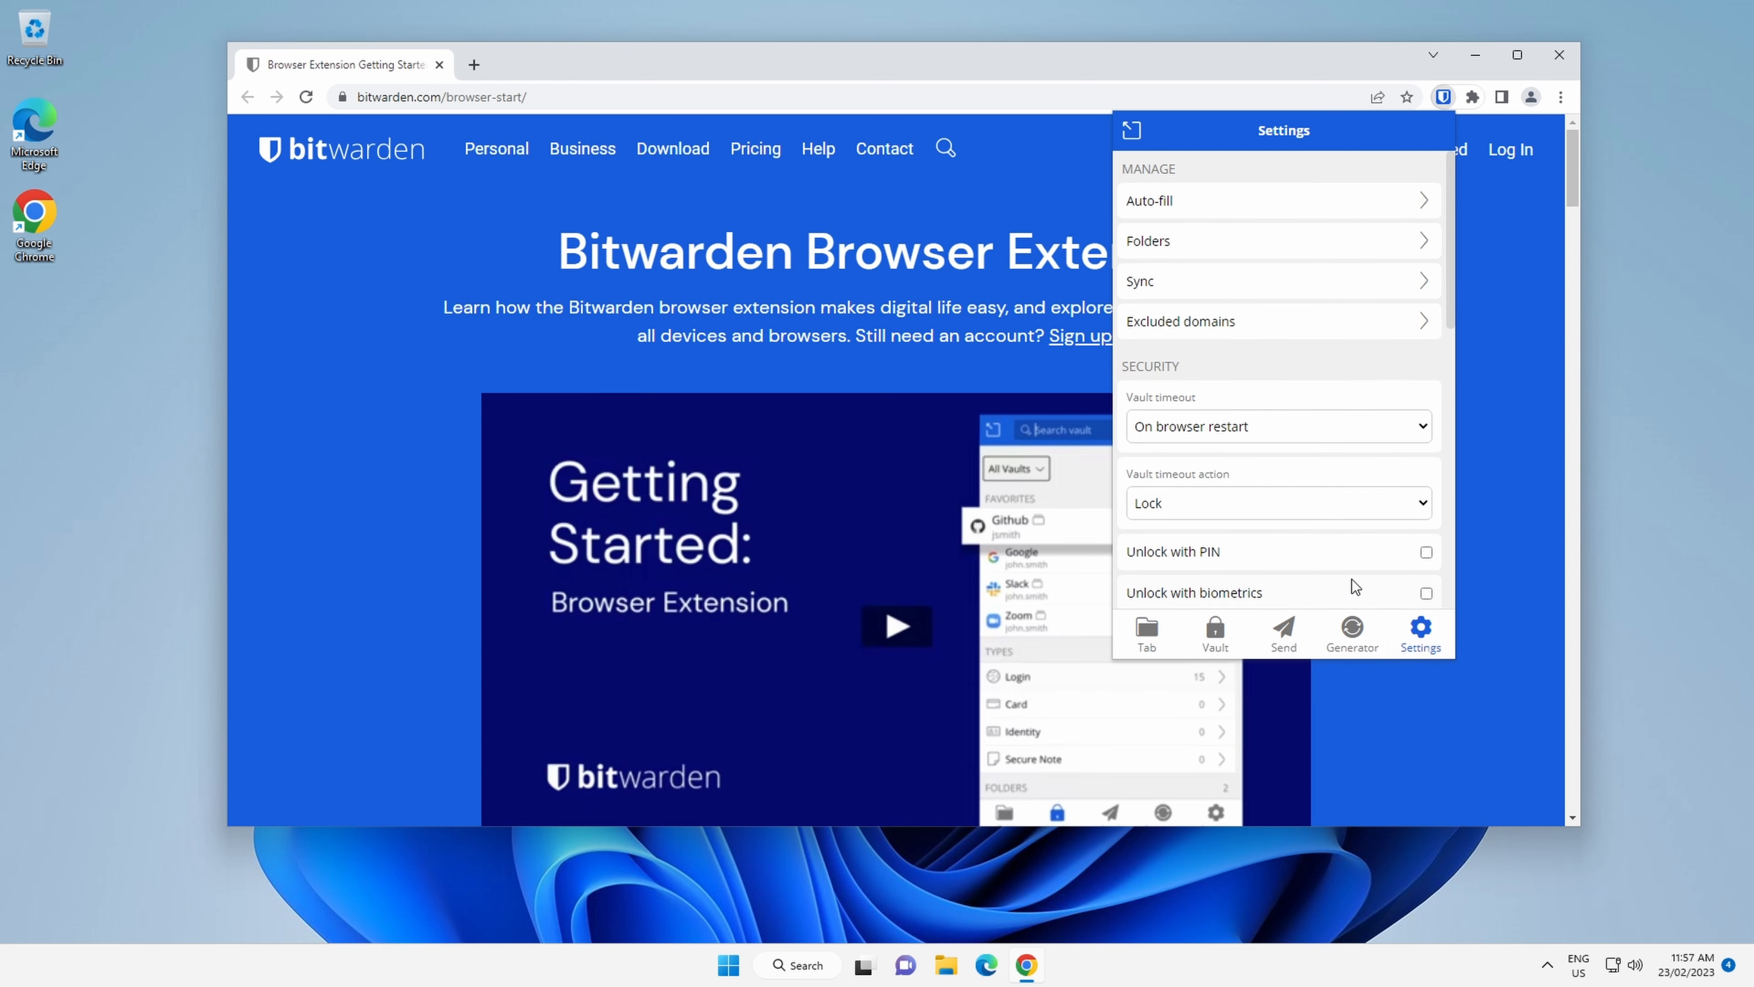
pyautogui.scroll(-1, 1242, 470)
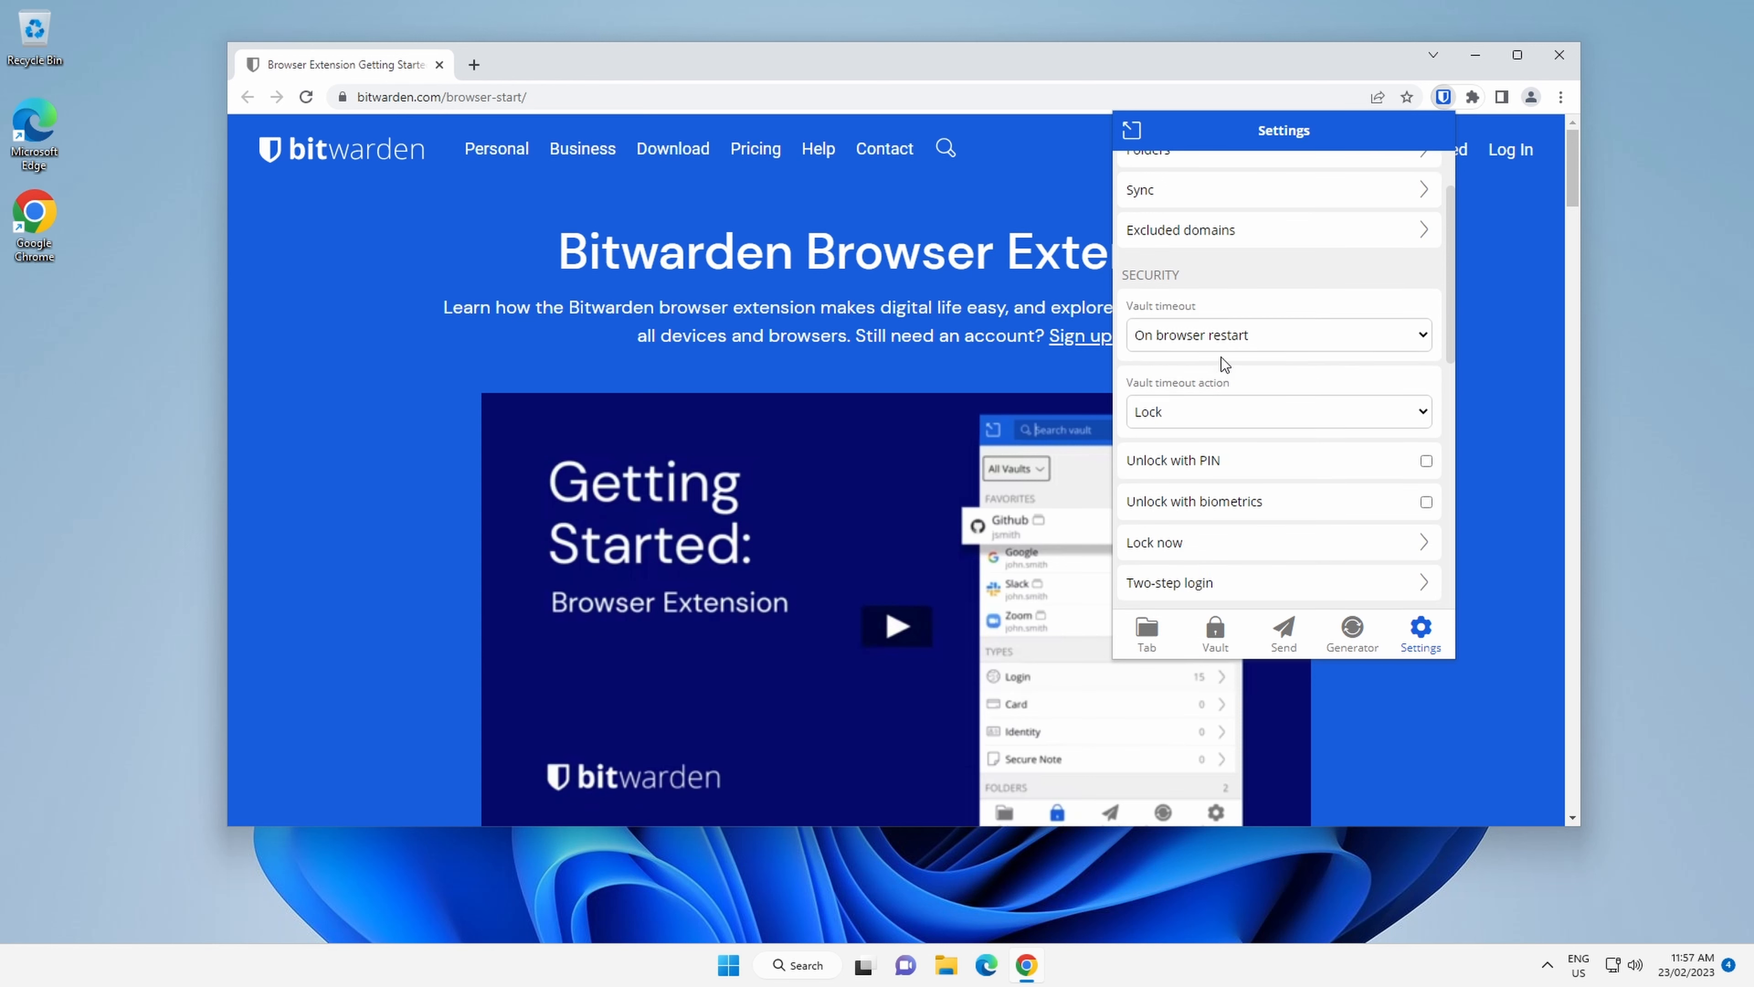
pyautogui.click(1243, 338)
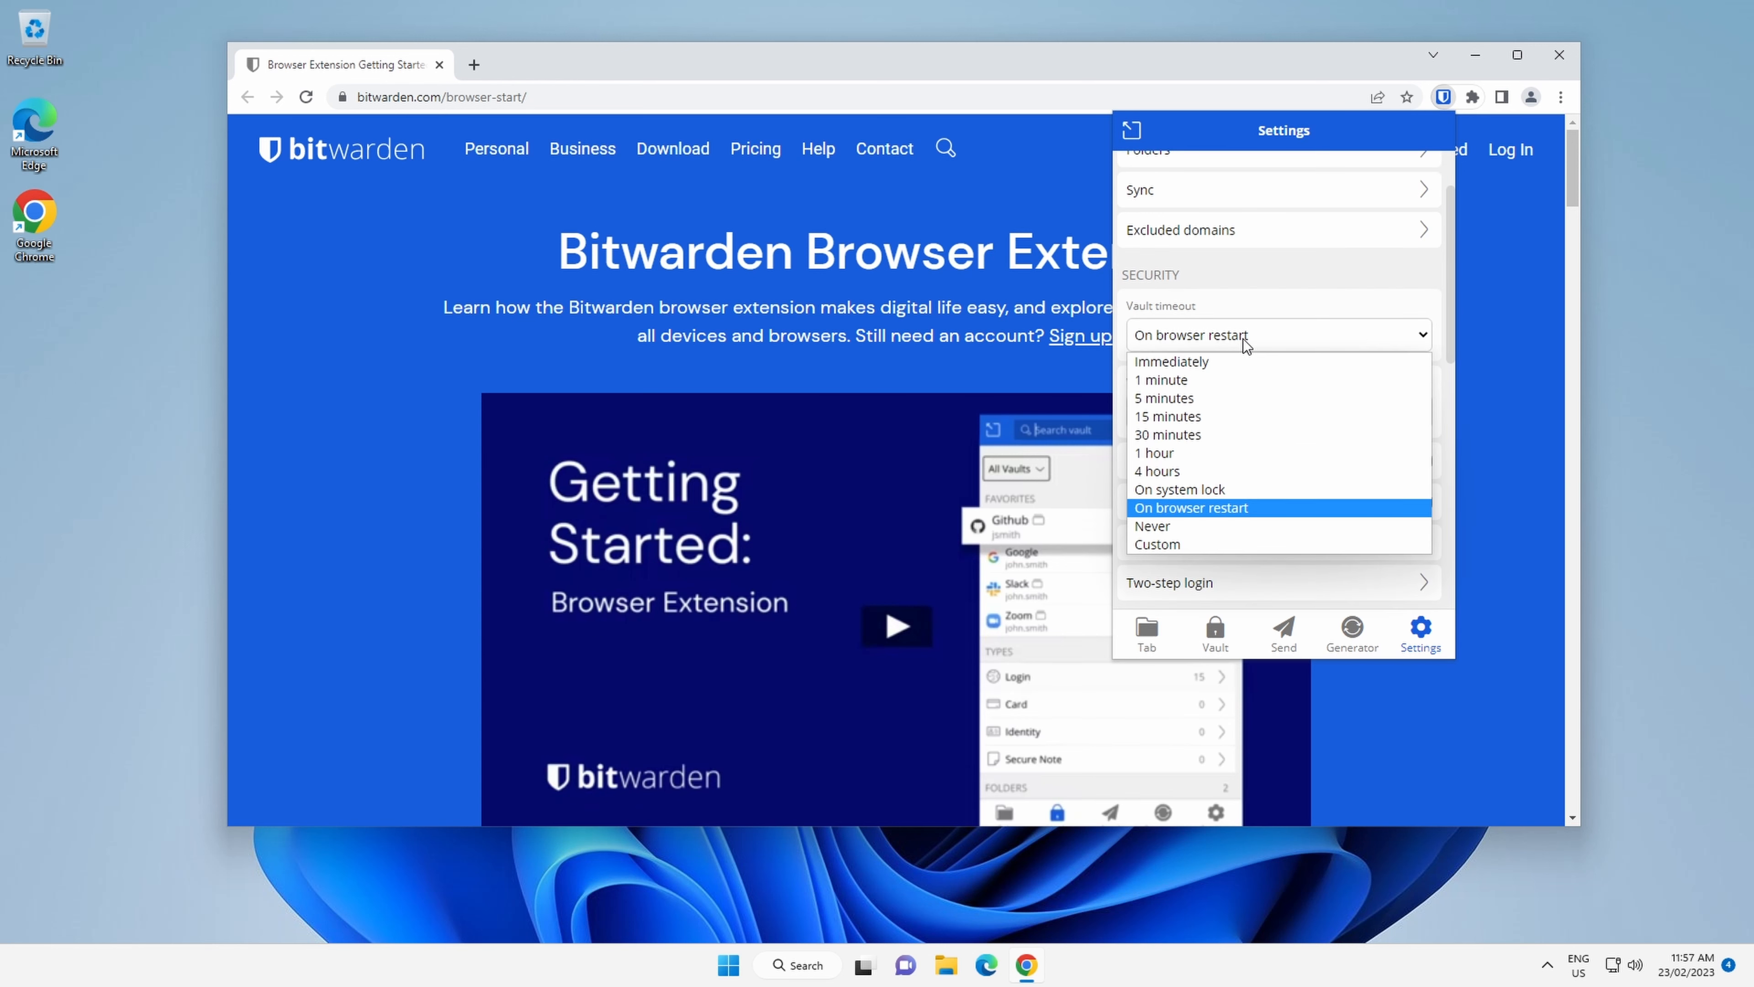
pyautogui.click(1255, 504)
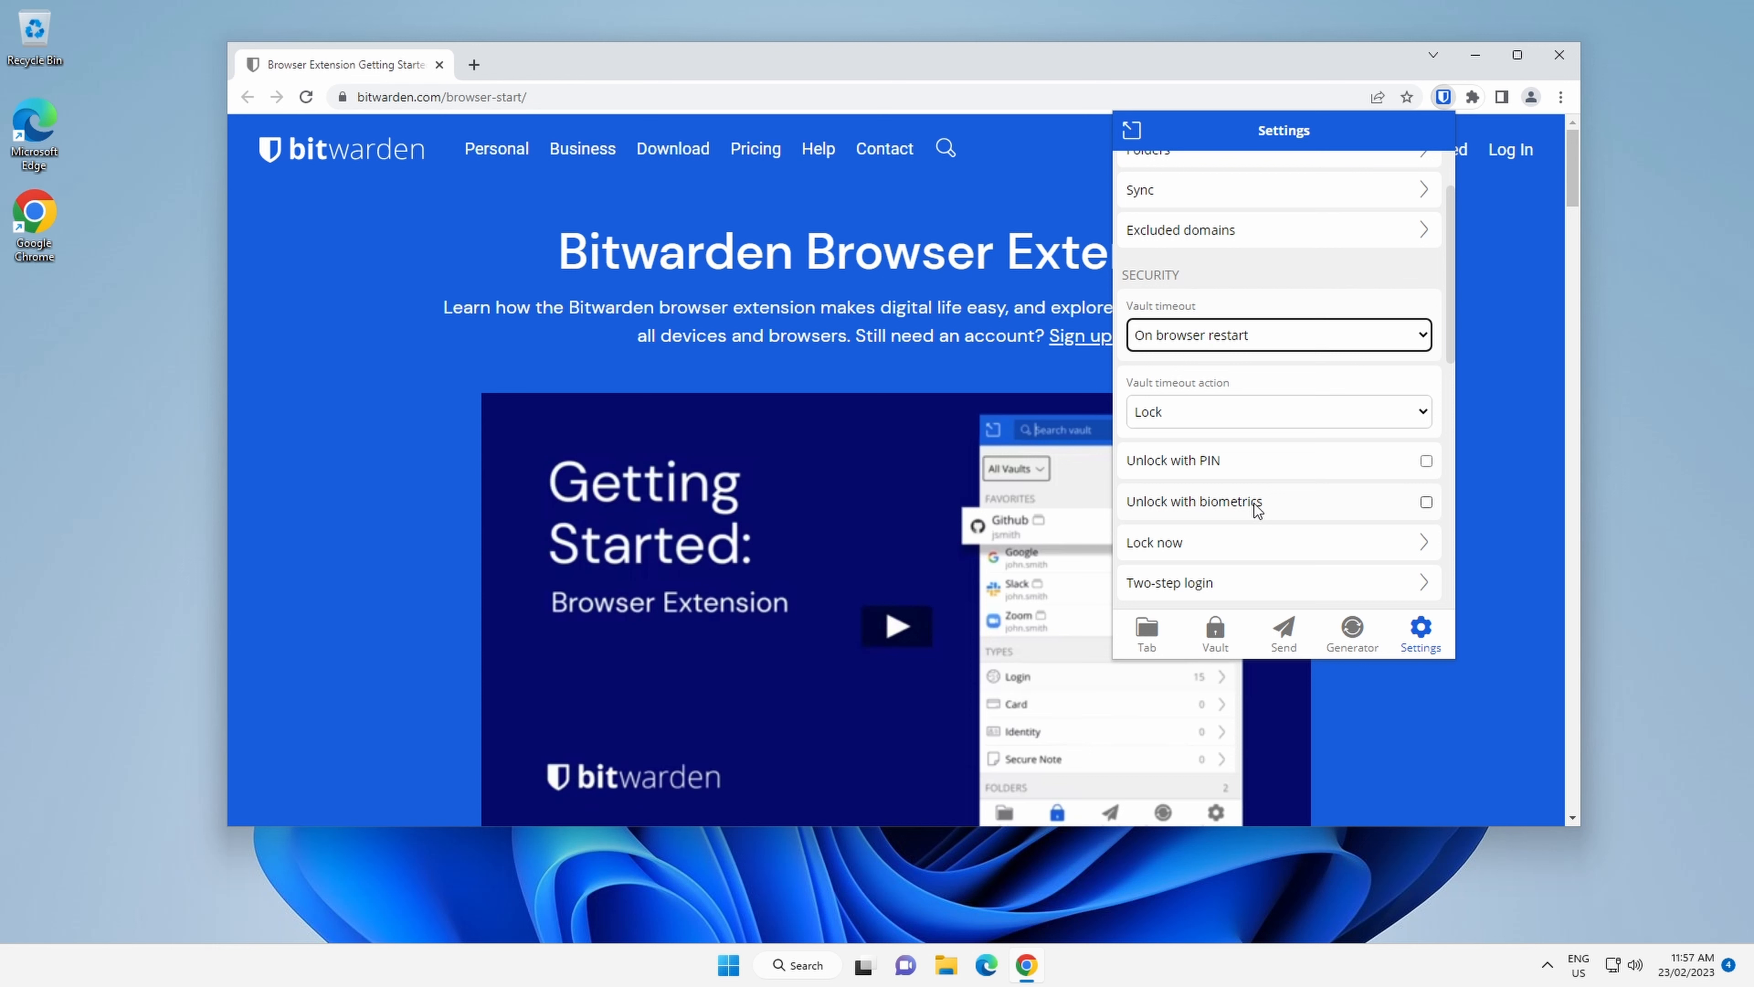
pyautogui.click(1291, 404)
pyautogui.click(1291, 405)
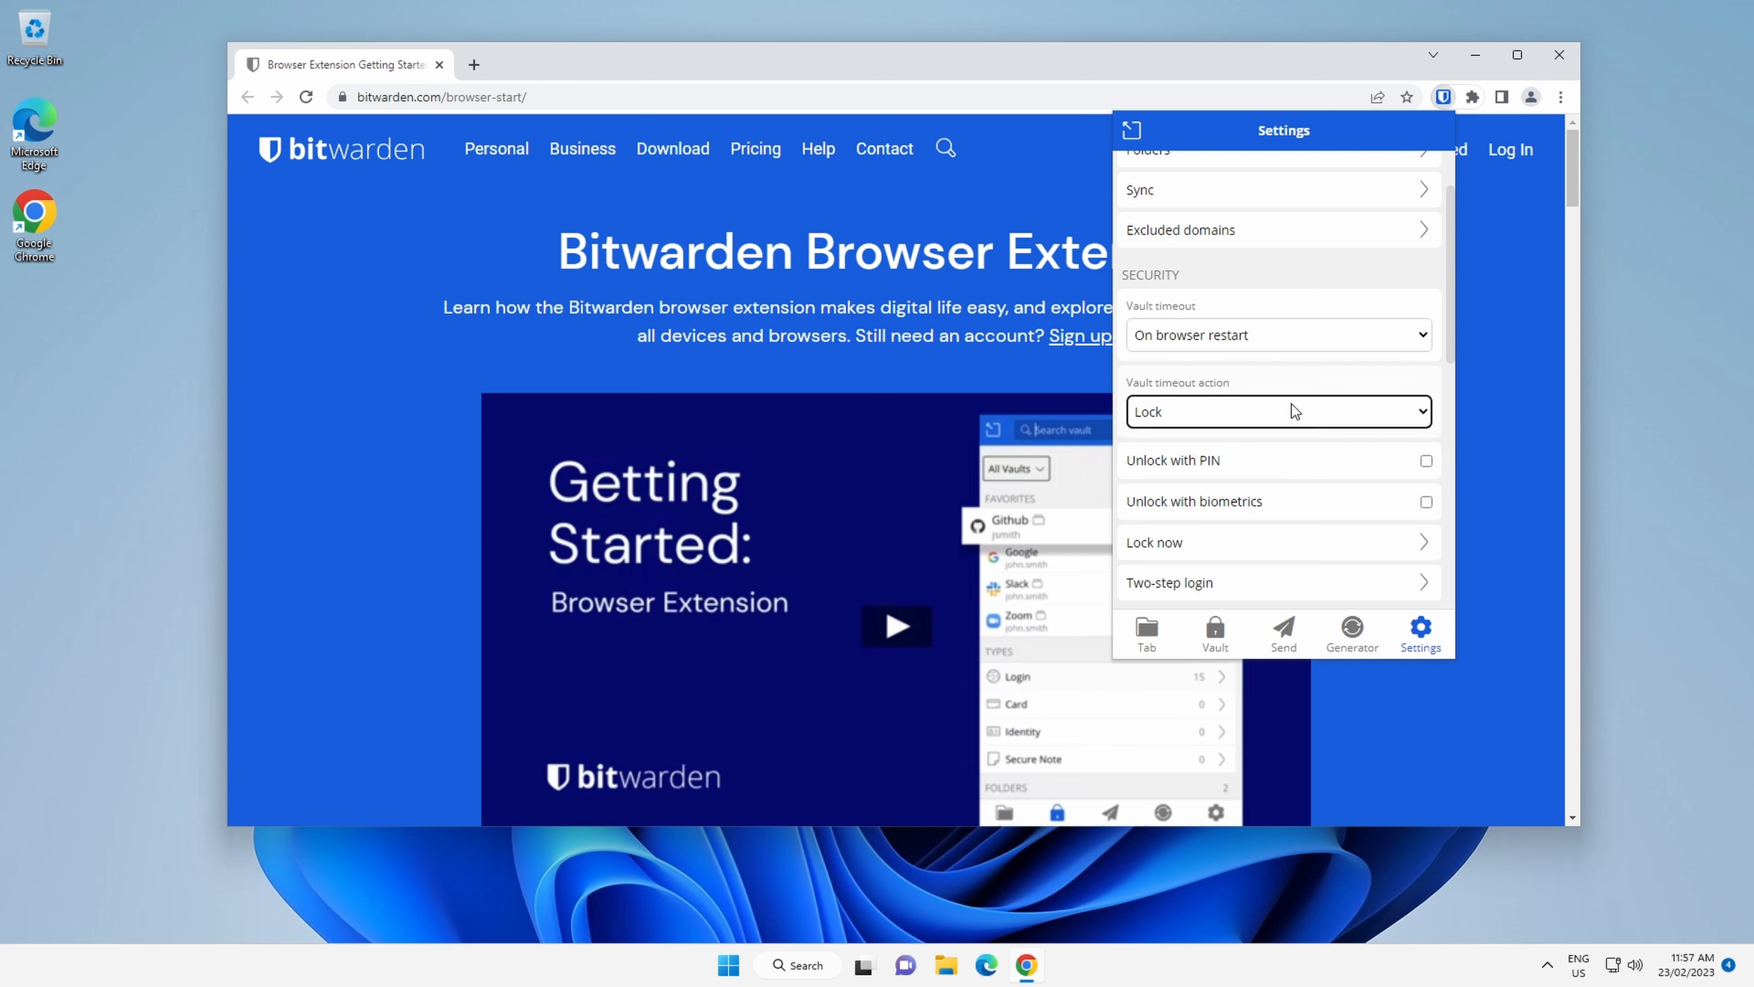
# Scroll through the extension settings to examine the security, account, tools and other options.
pyautogui.scroll(-1, 1278, 414)
pyautogui.scroll(-3, 1288, 379)
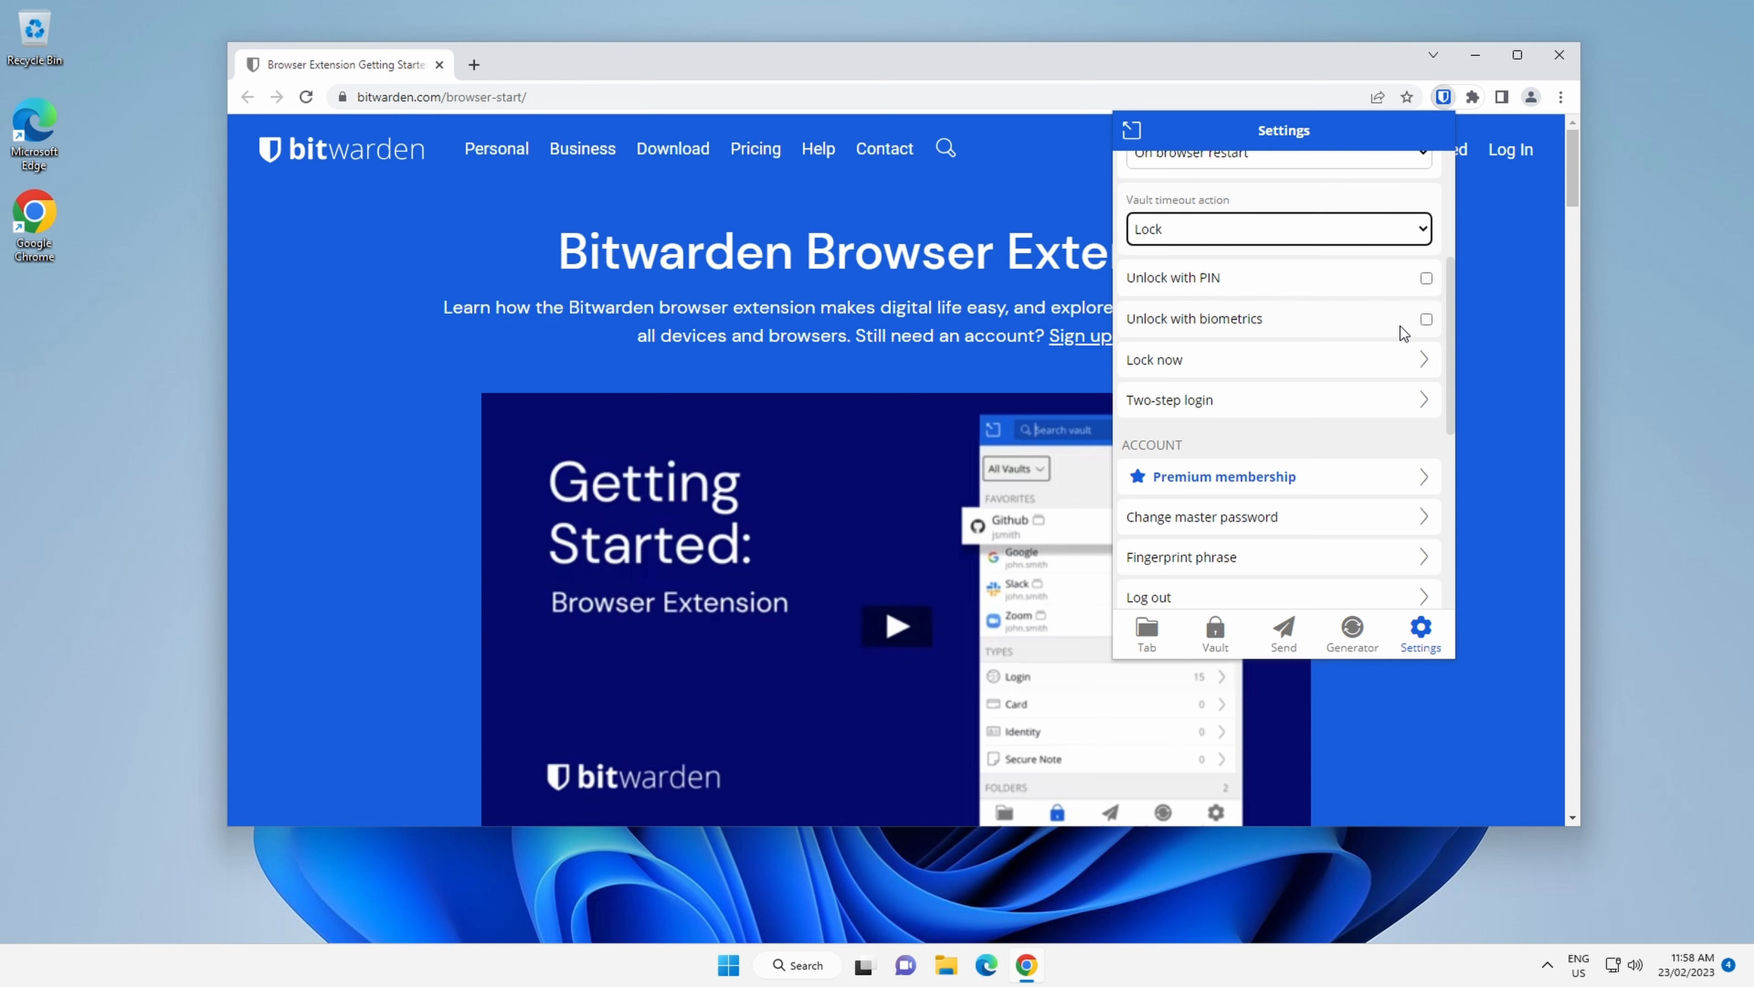
pyautogui.scroll(-1, 1259, 264)
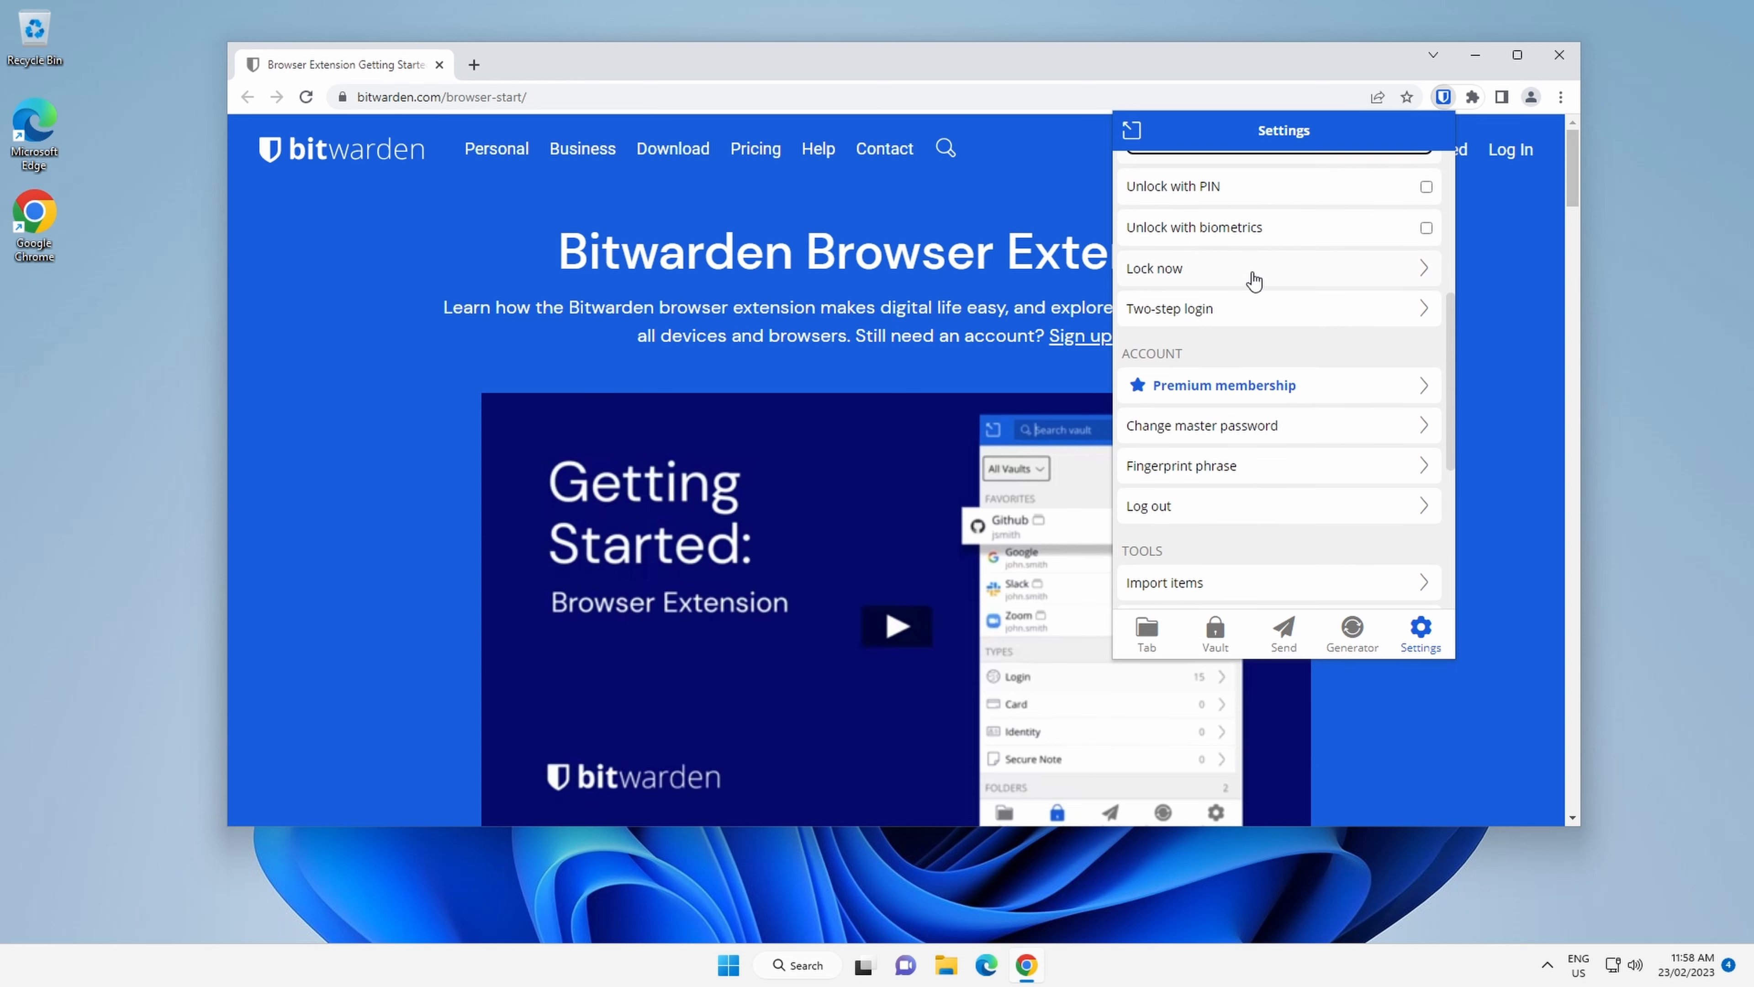
pyautogui.scroll(-2, 1254, 280)
pyautogui.scroll(-1, 1254, 280)
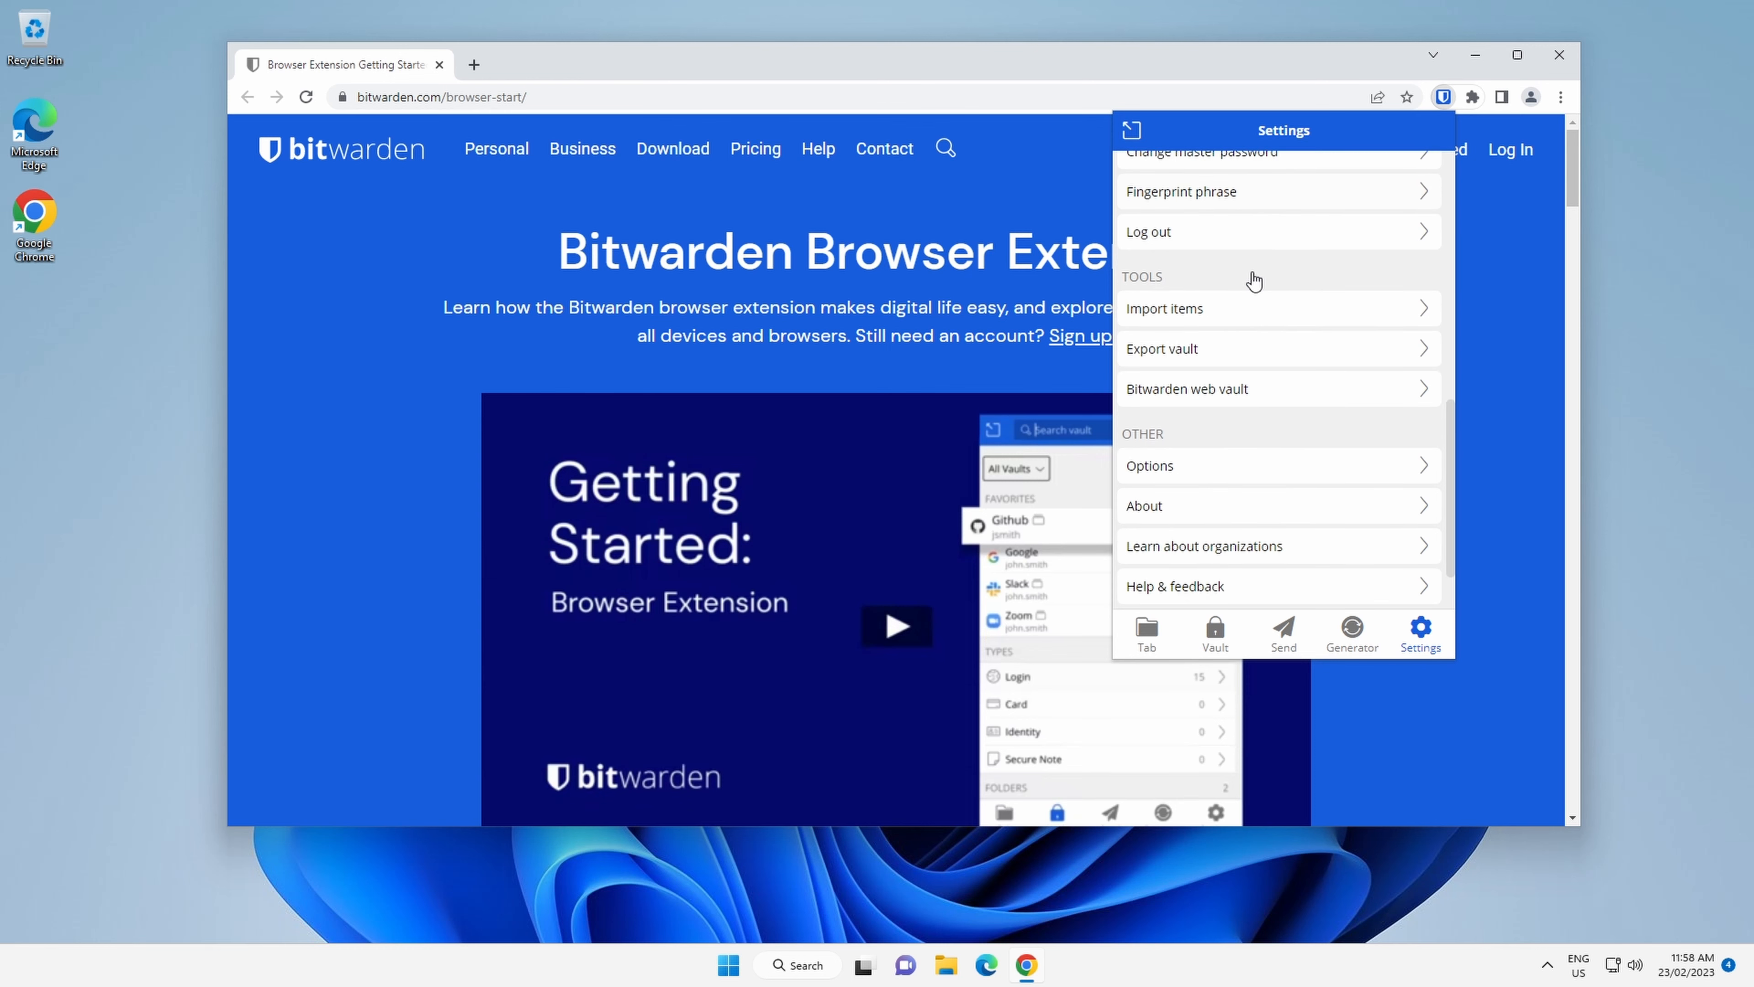
pyautogui.scroll(-1, 1255, 280)
pyautogui.scroll(6, 1253, 271)
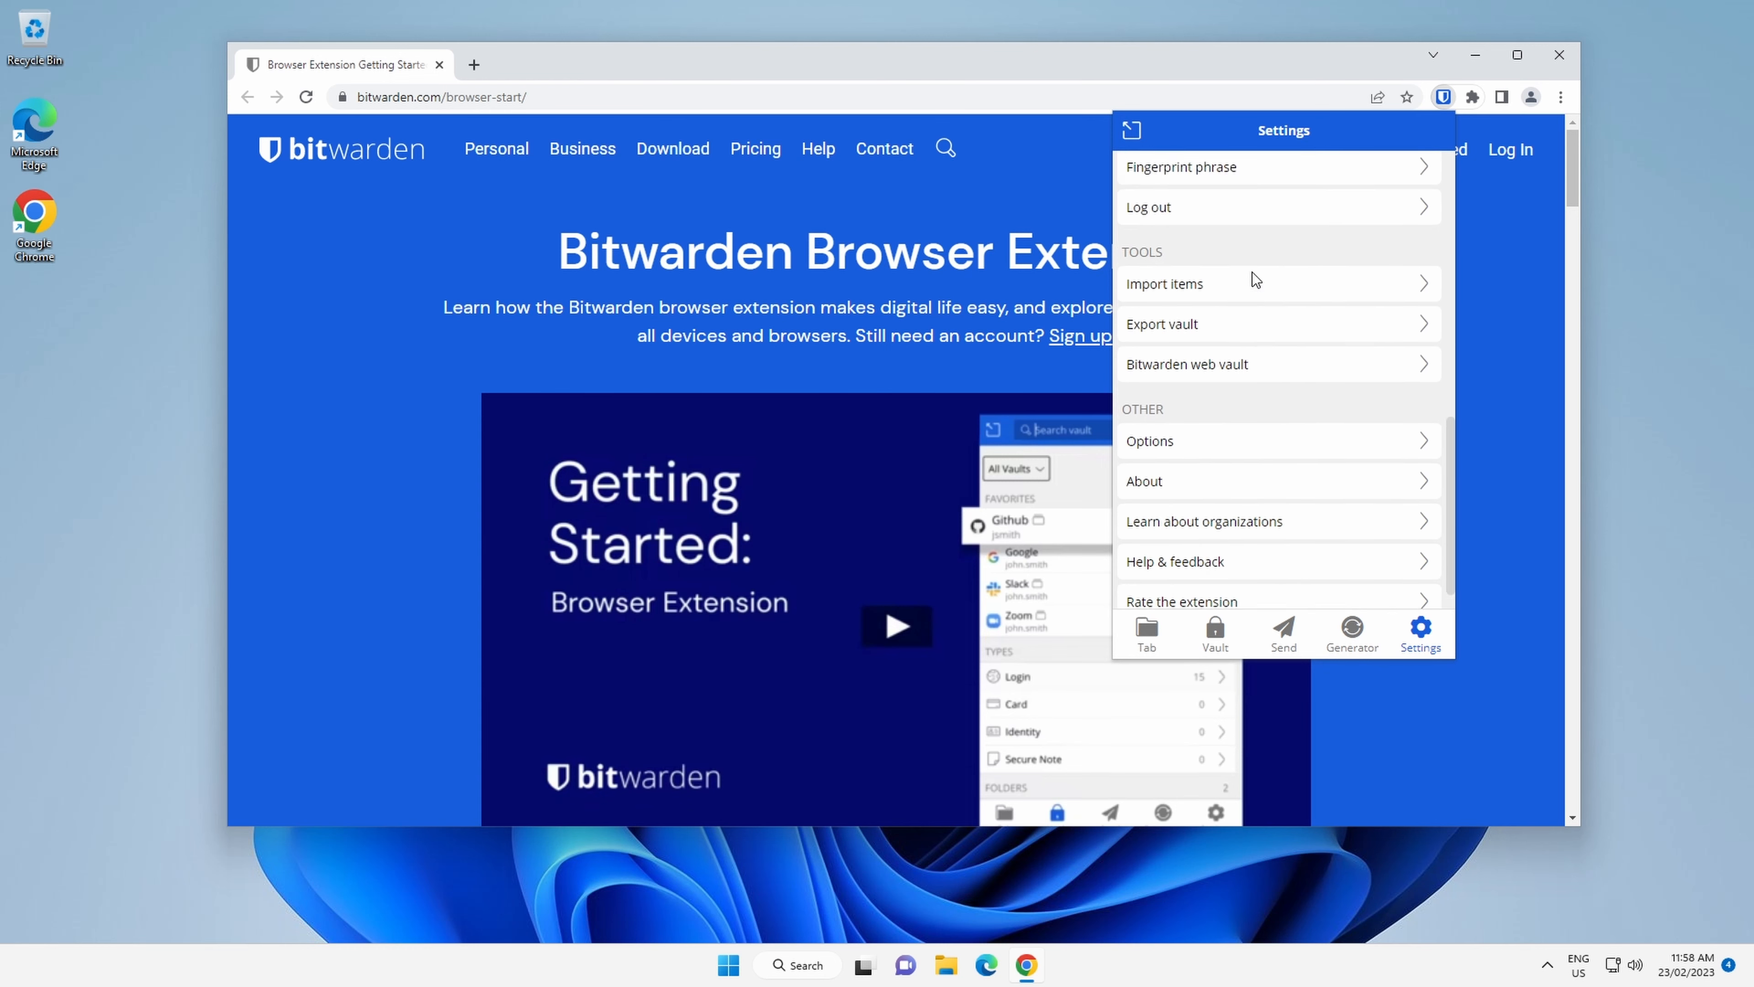
pyautogui.scroll(2, 1252, 278)
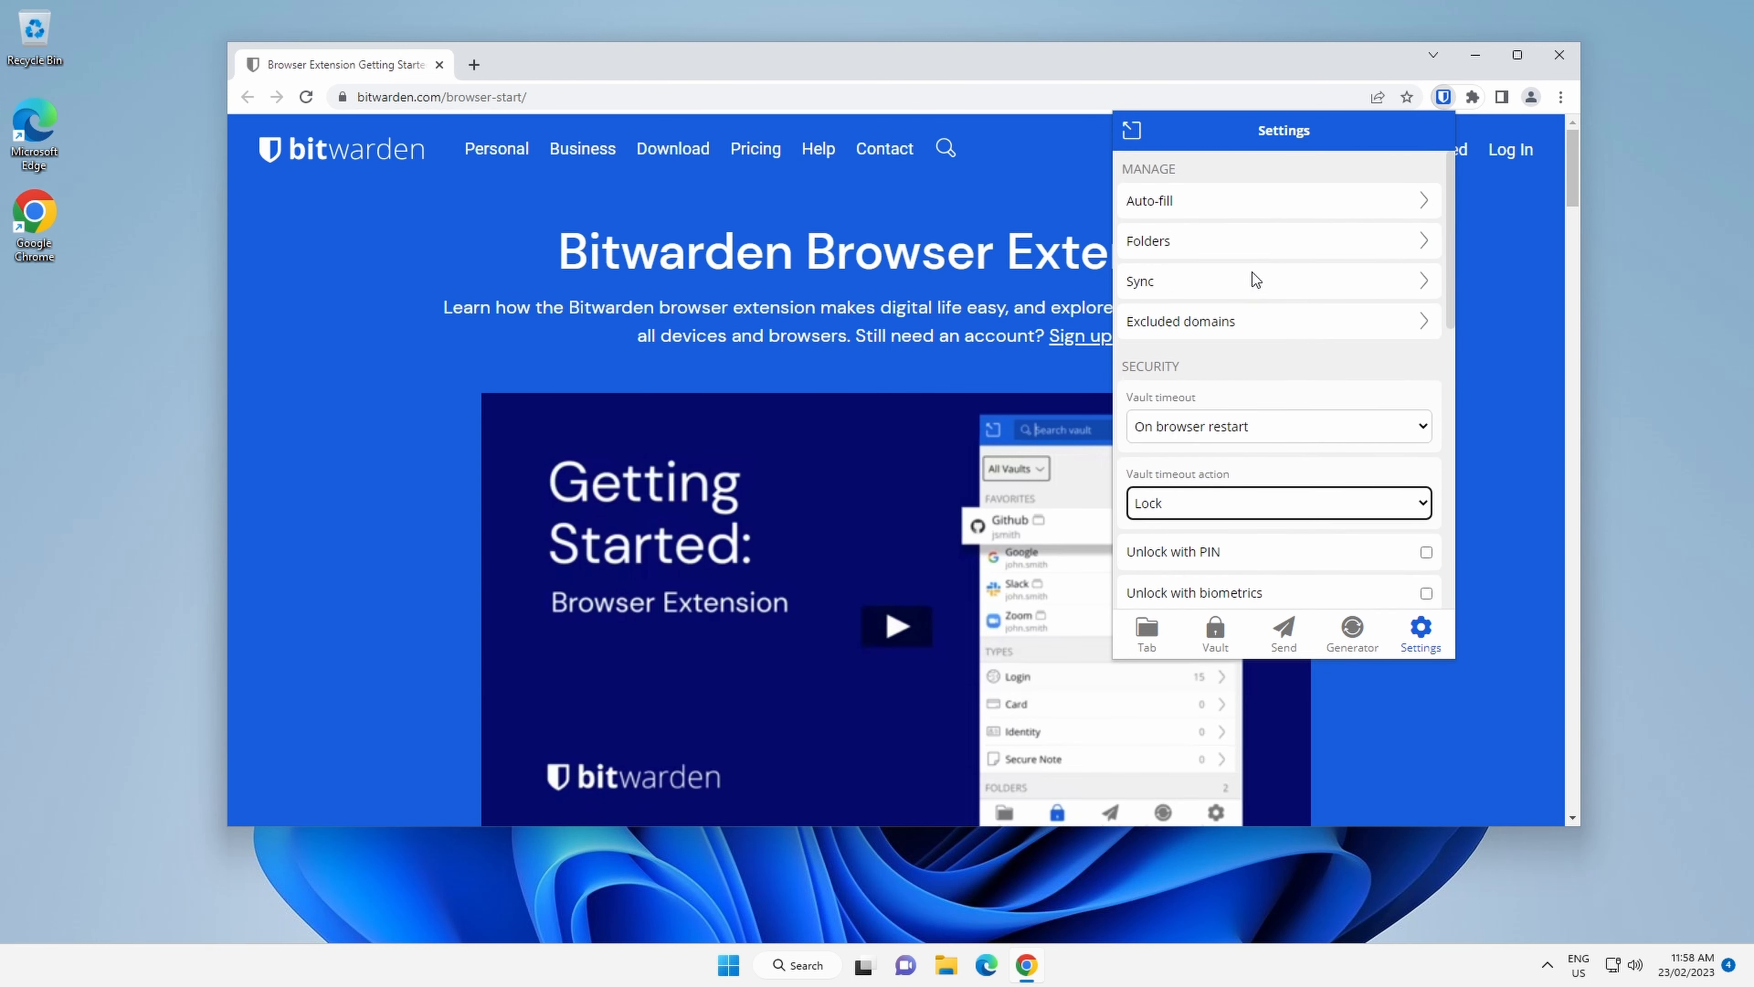
pyautogui.scroll(-3, 1254, 281)
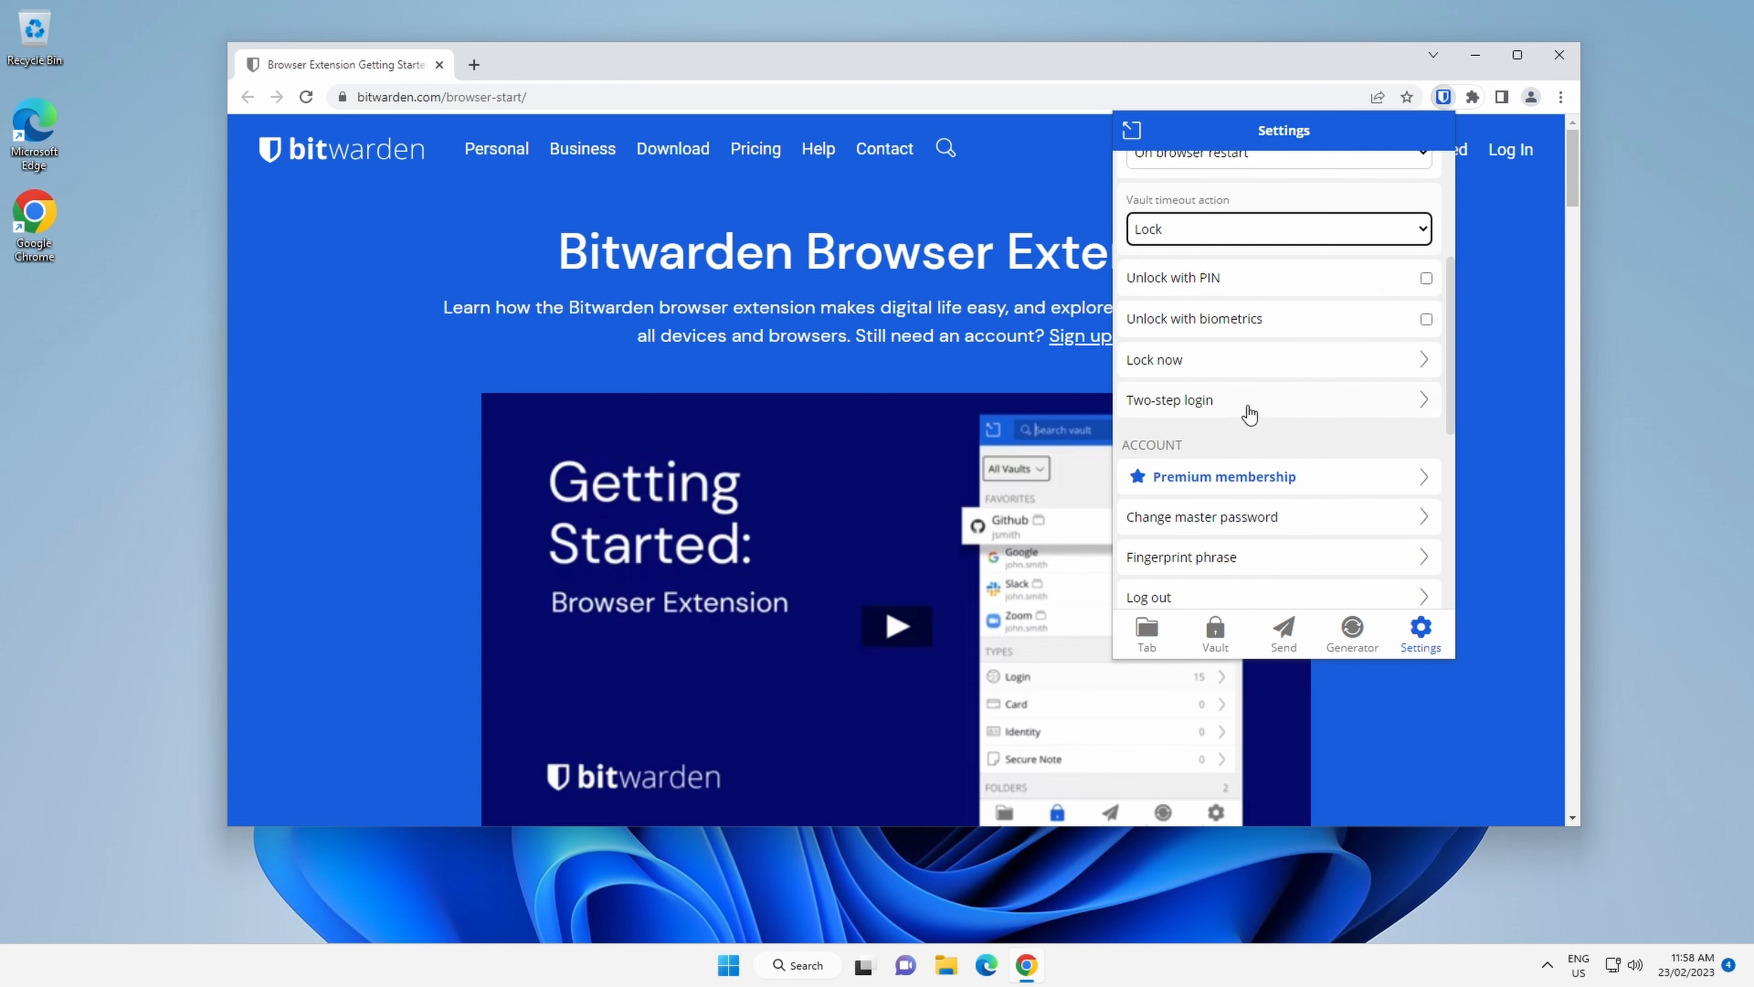
# Review the two-step login prompt and the remaining extension settings, then close the extension popup.
pyautogui.click(1250, 415)
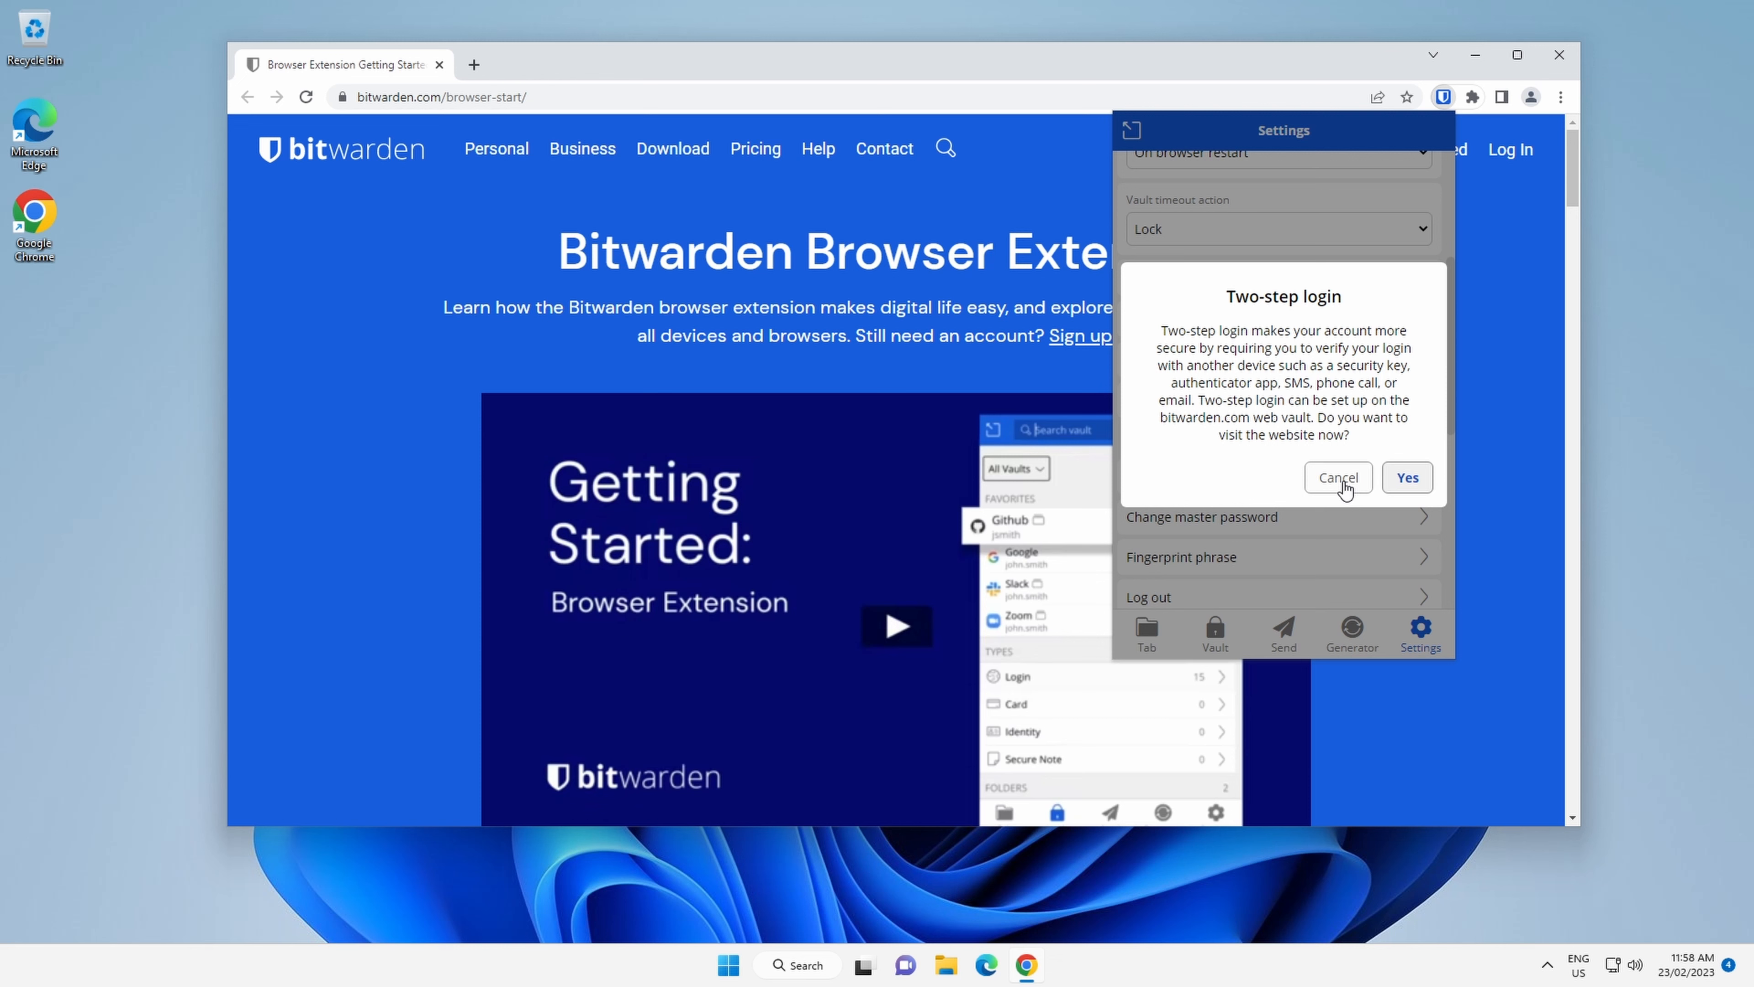
pyautogui.click(1340, 478)
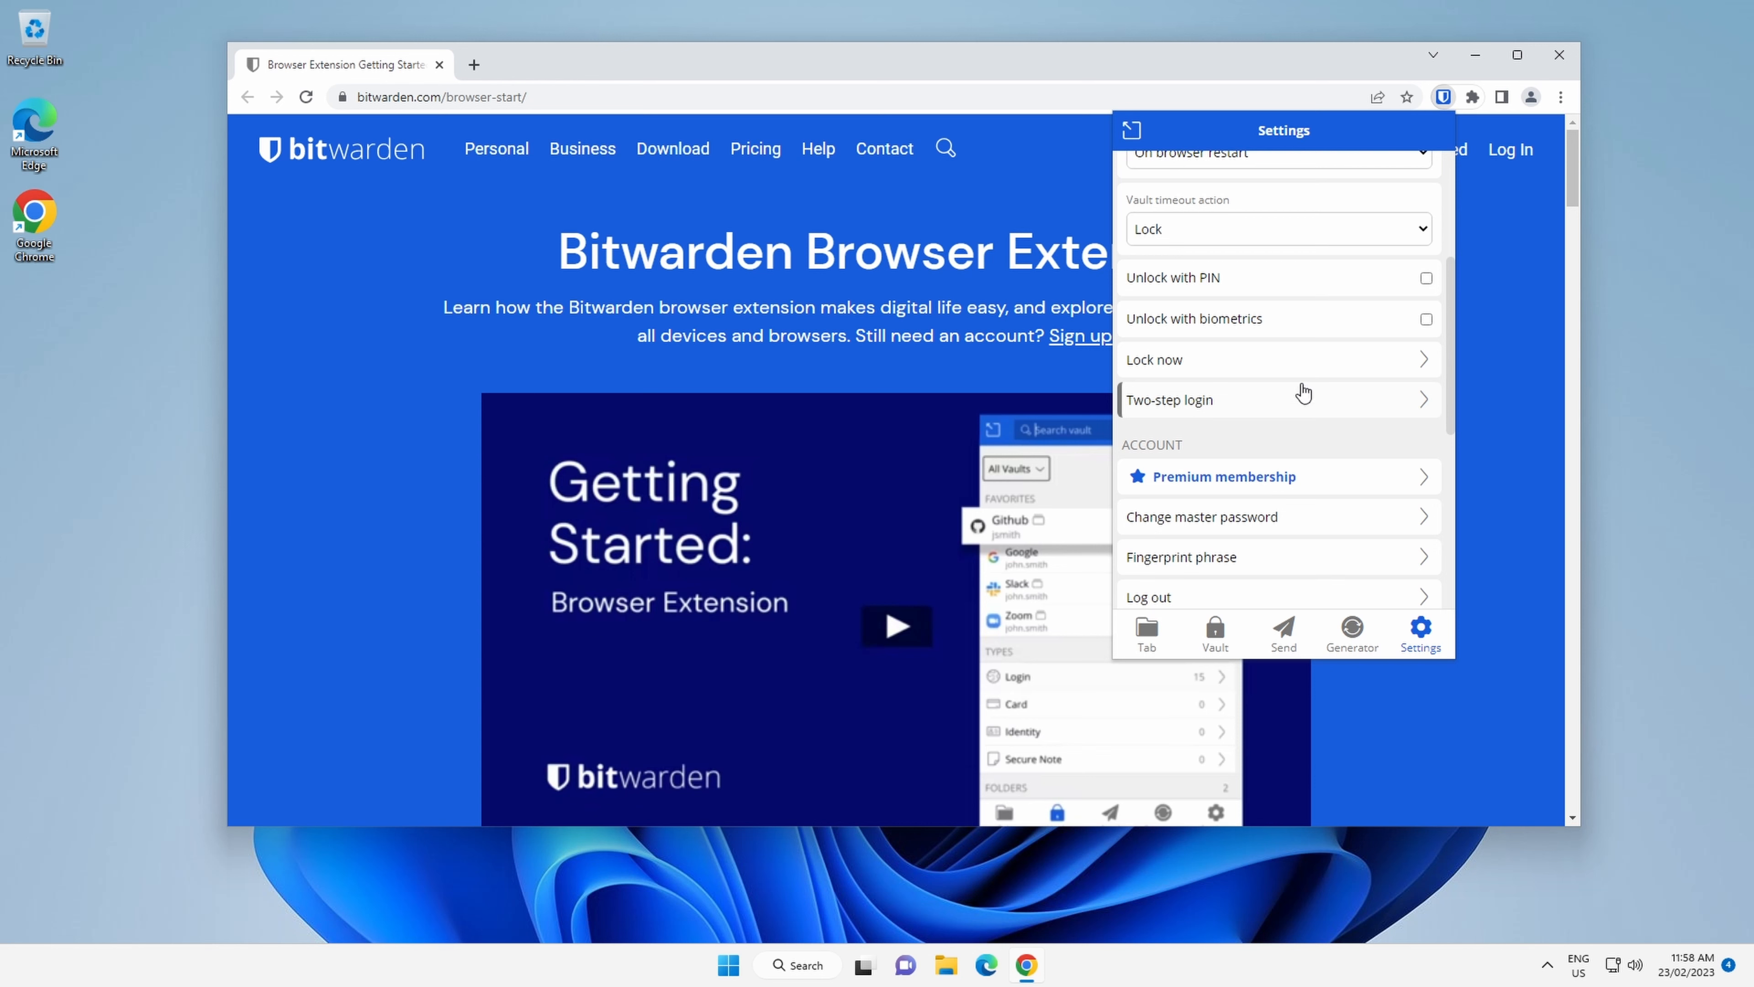
pyautogui.scroll(-5, 1304, 392)
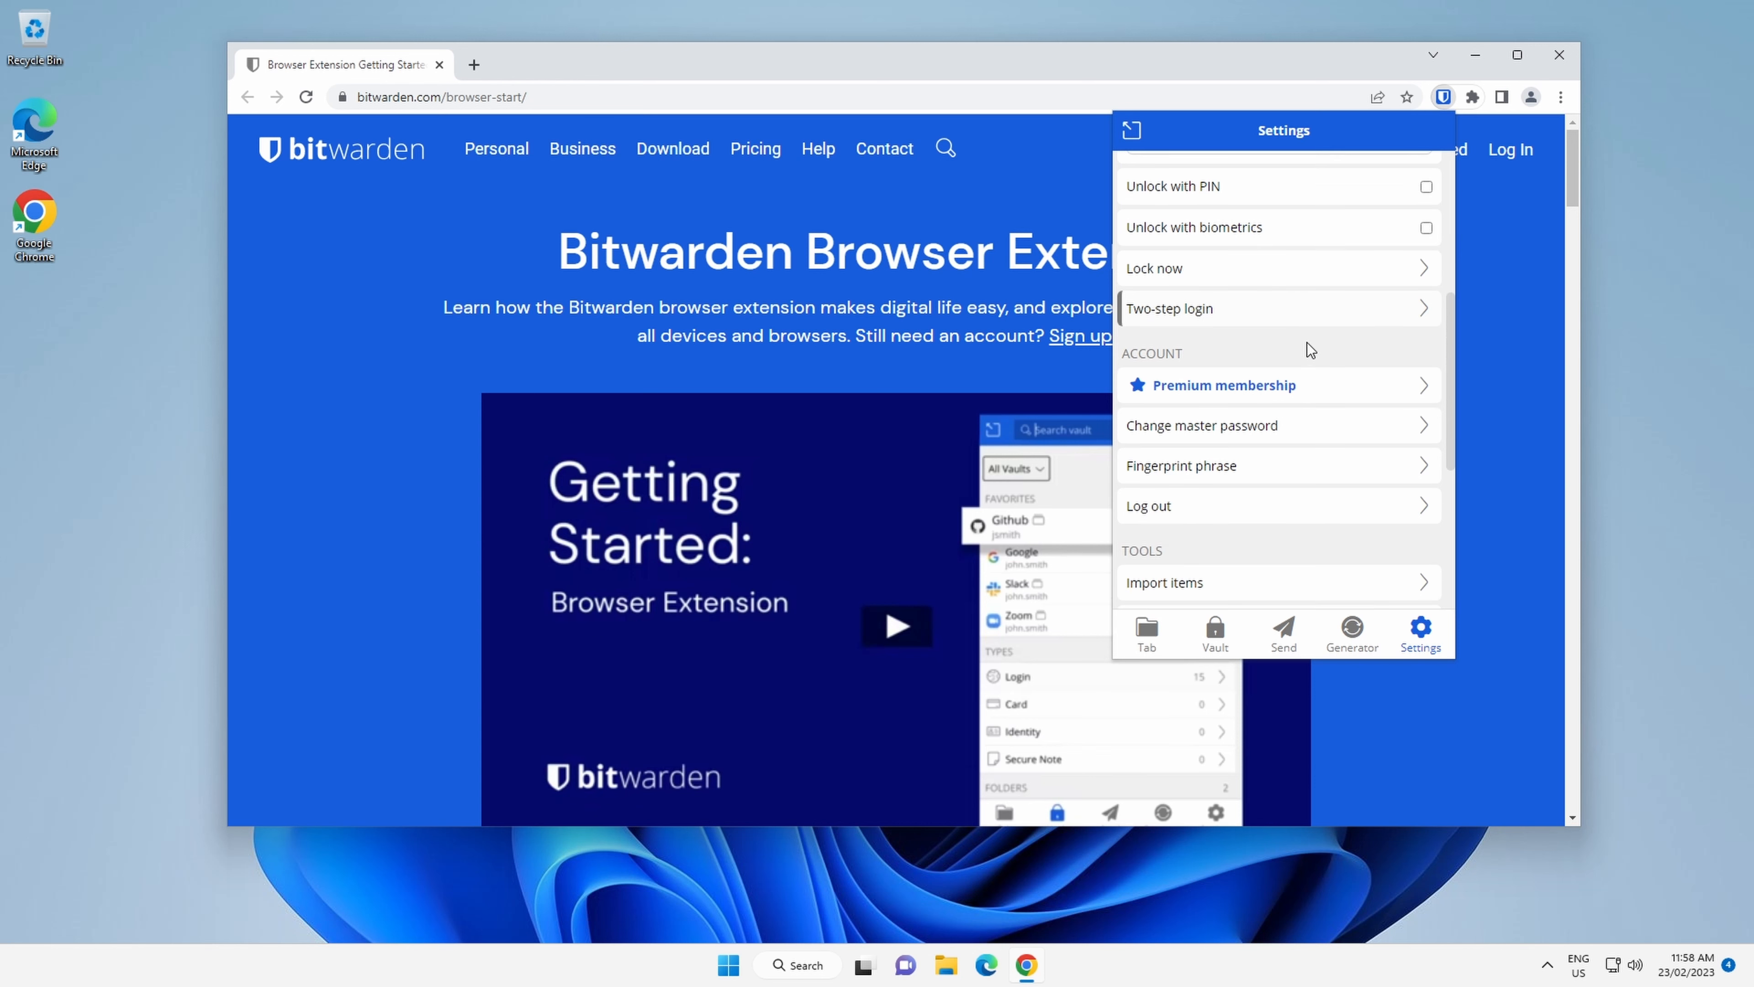
pyautogui.scroll(-1, 1304, 397)
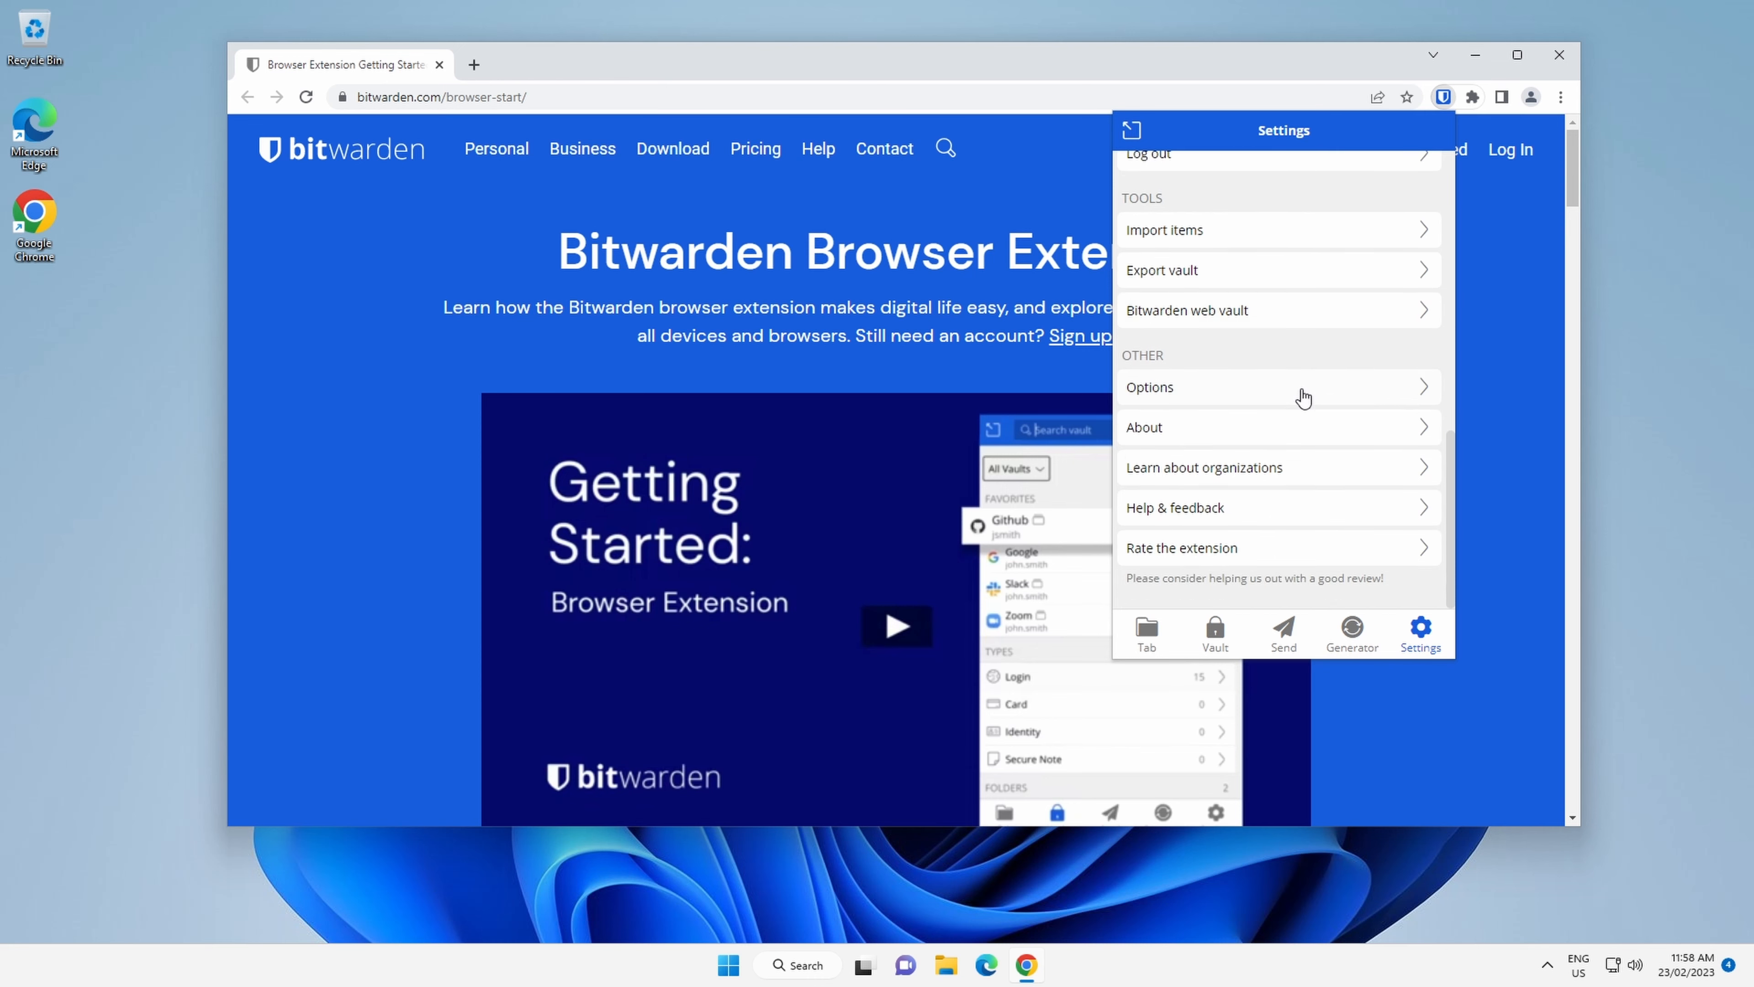
pyautogui.scroll(7, 1304, 398)
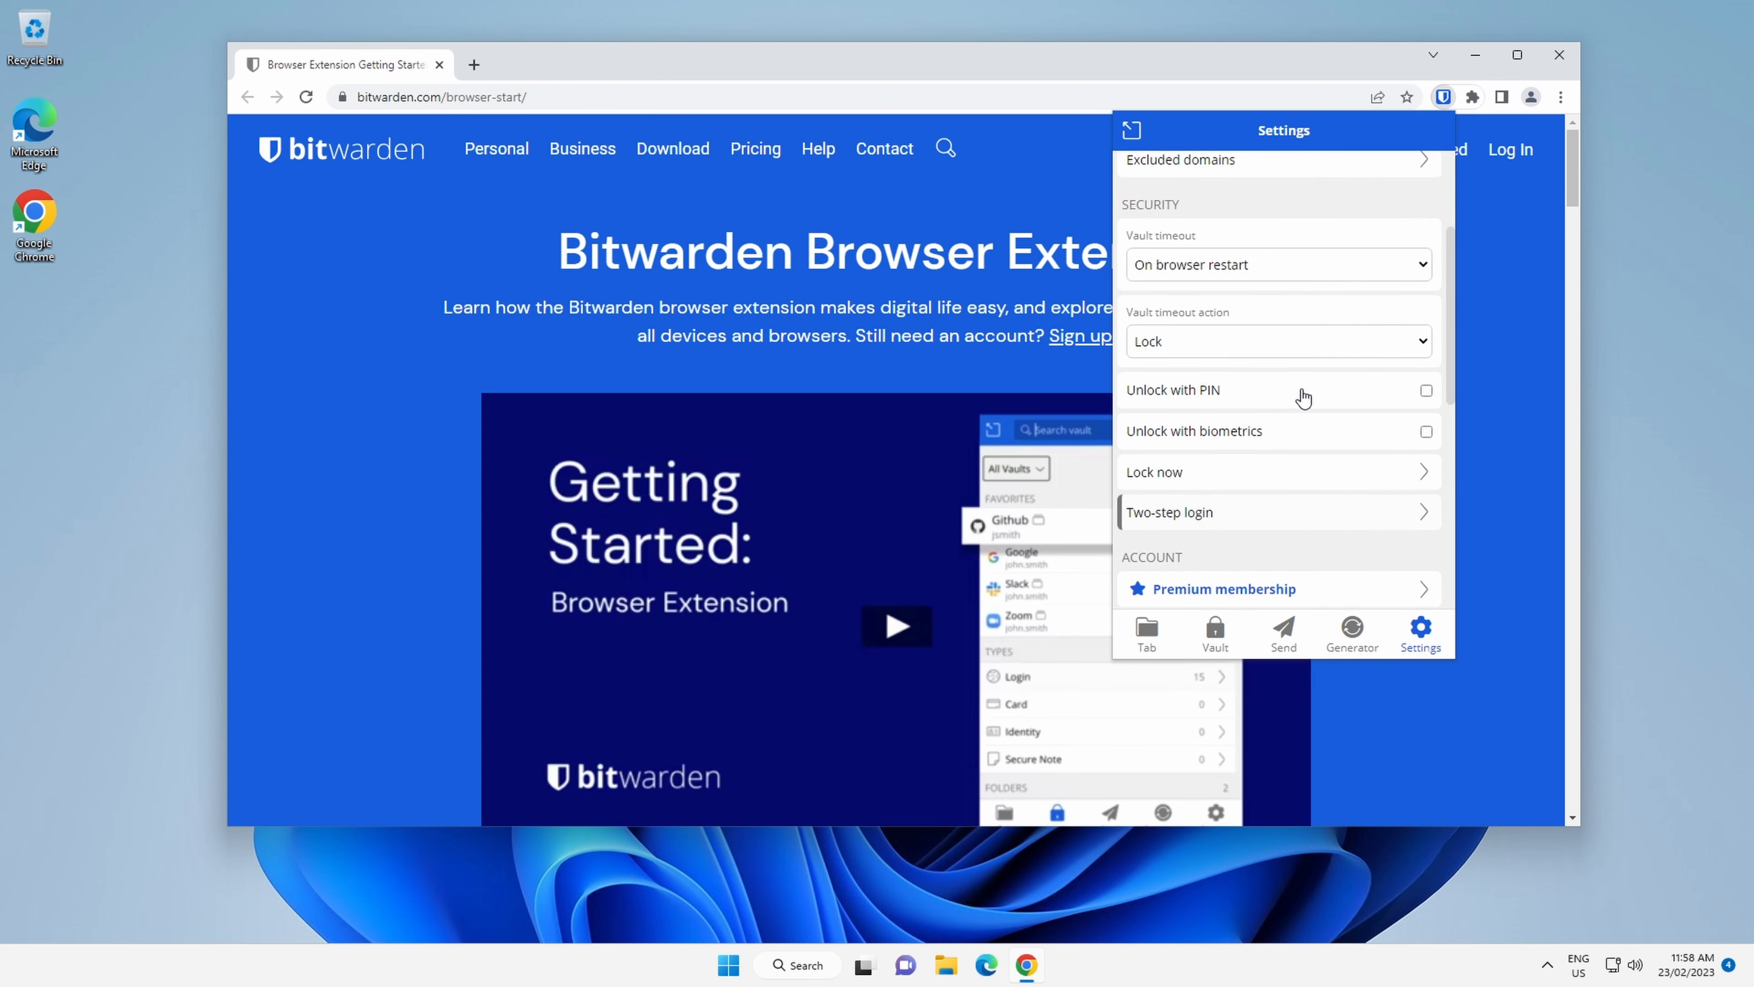
pyautogui.click(1443, 97)
pyautogui.moveTo(1050, 49)
pyautogui.mouseDown()
pyautogui.moveTo(1006, 58)
pyautogui.moveTo(1059, 67)
pyautogui.mouseUp()
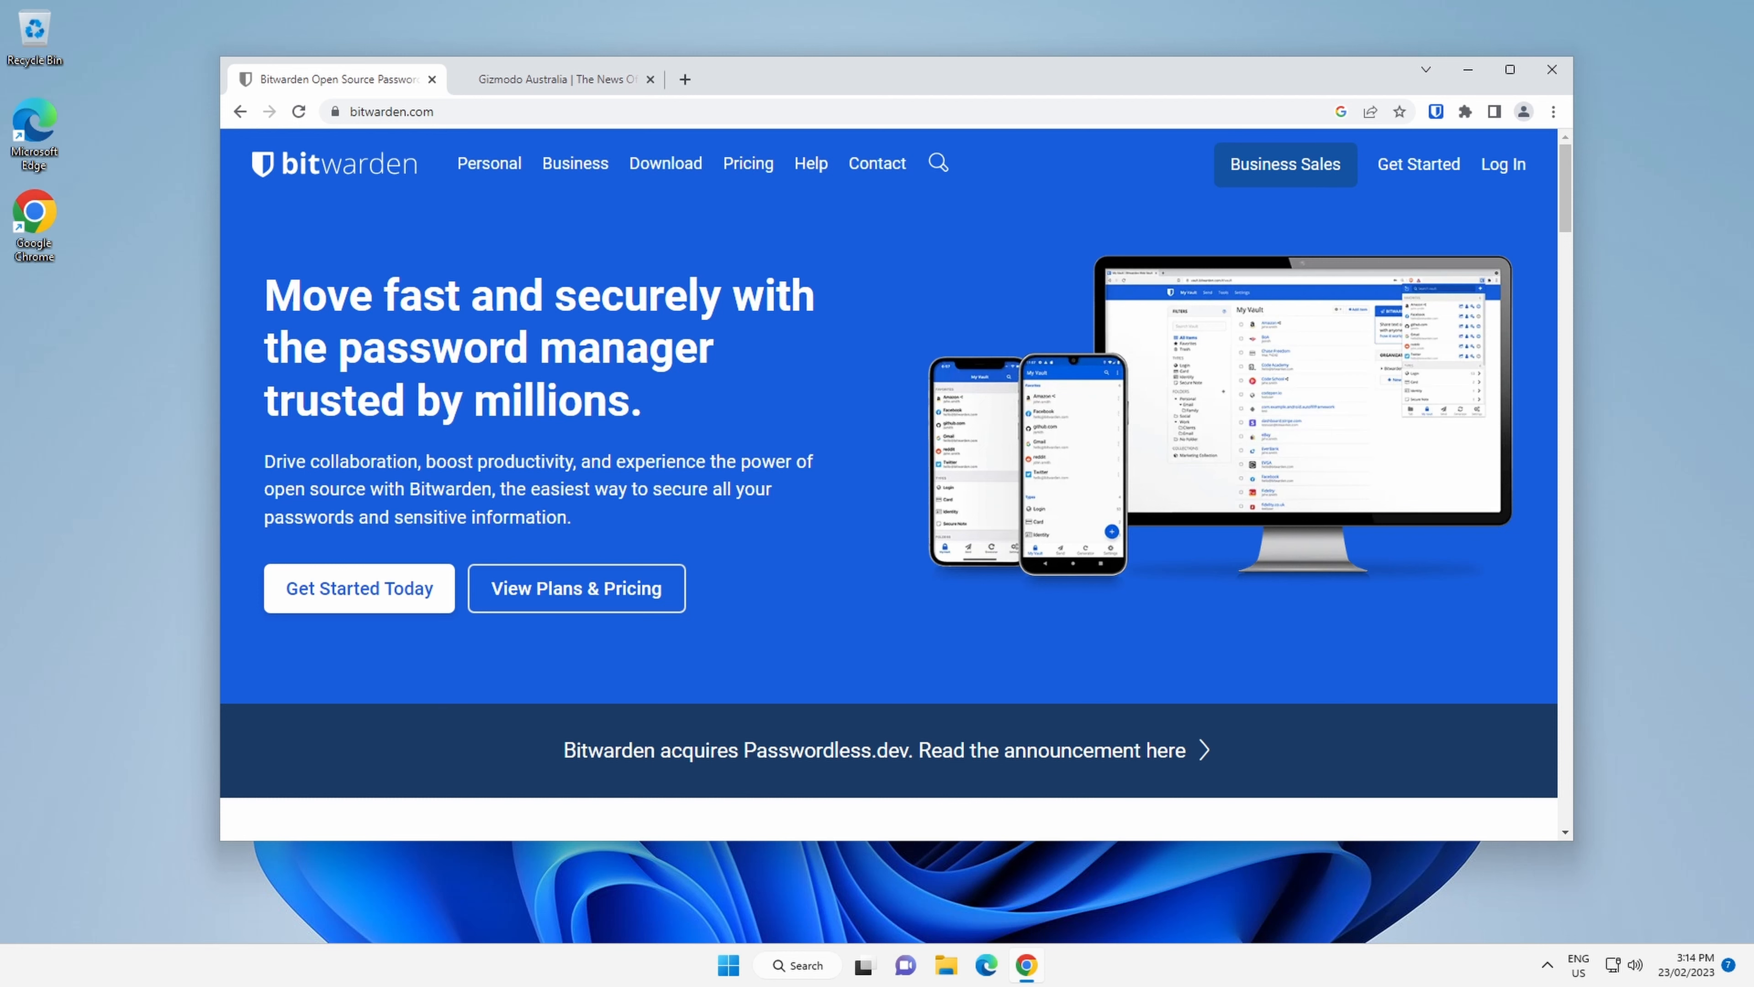
# Enter the first name, last name and display name in the Gizmodo sign-up form.
pyautogui.click(547, 80)
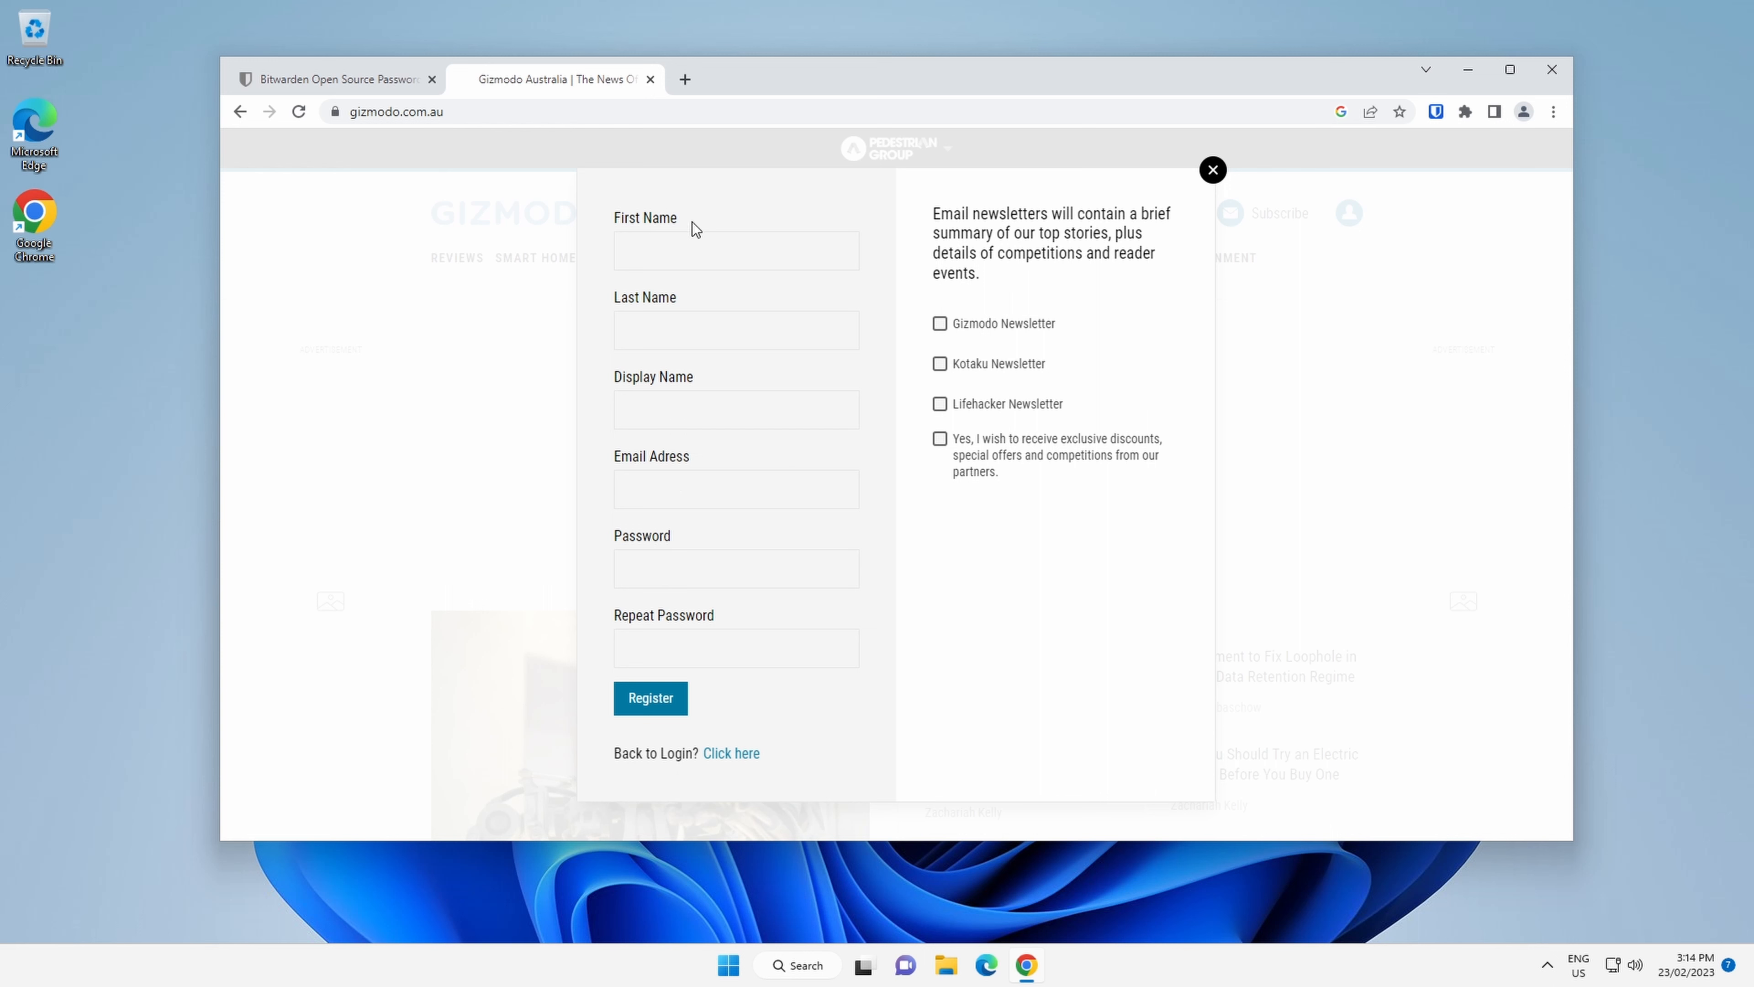
pyautogui.click(688, 252)
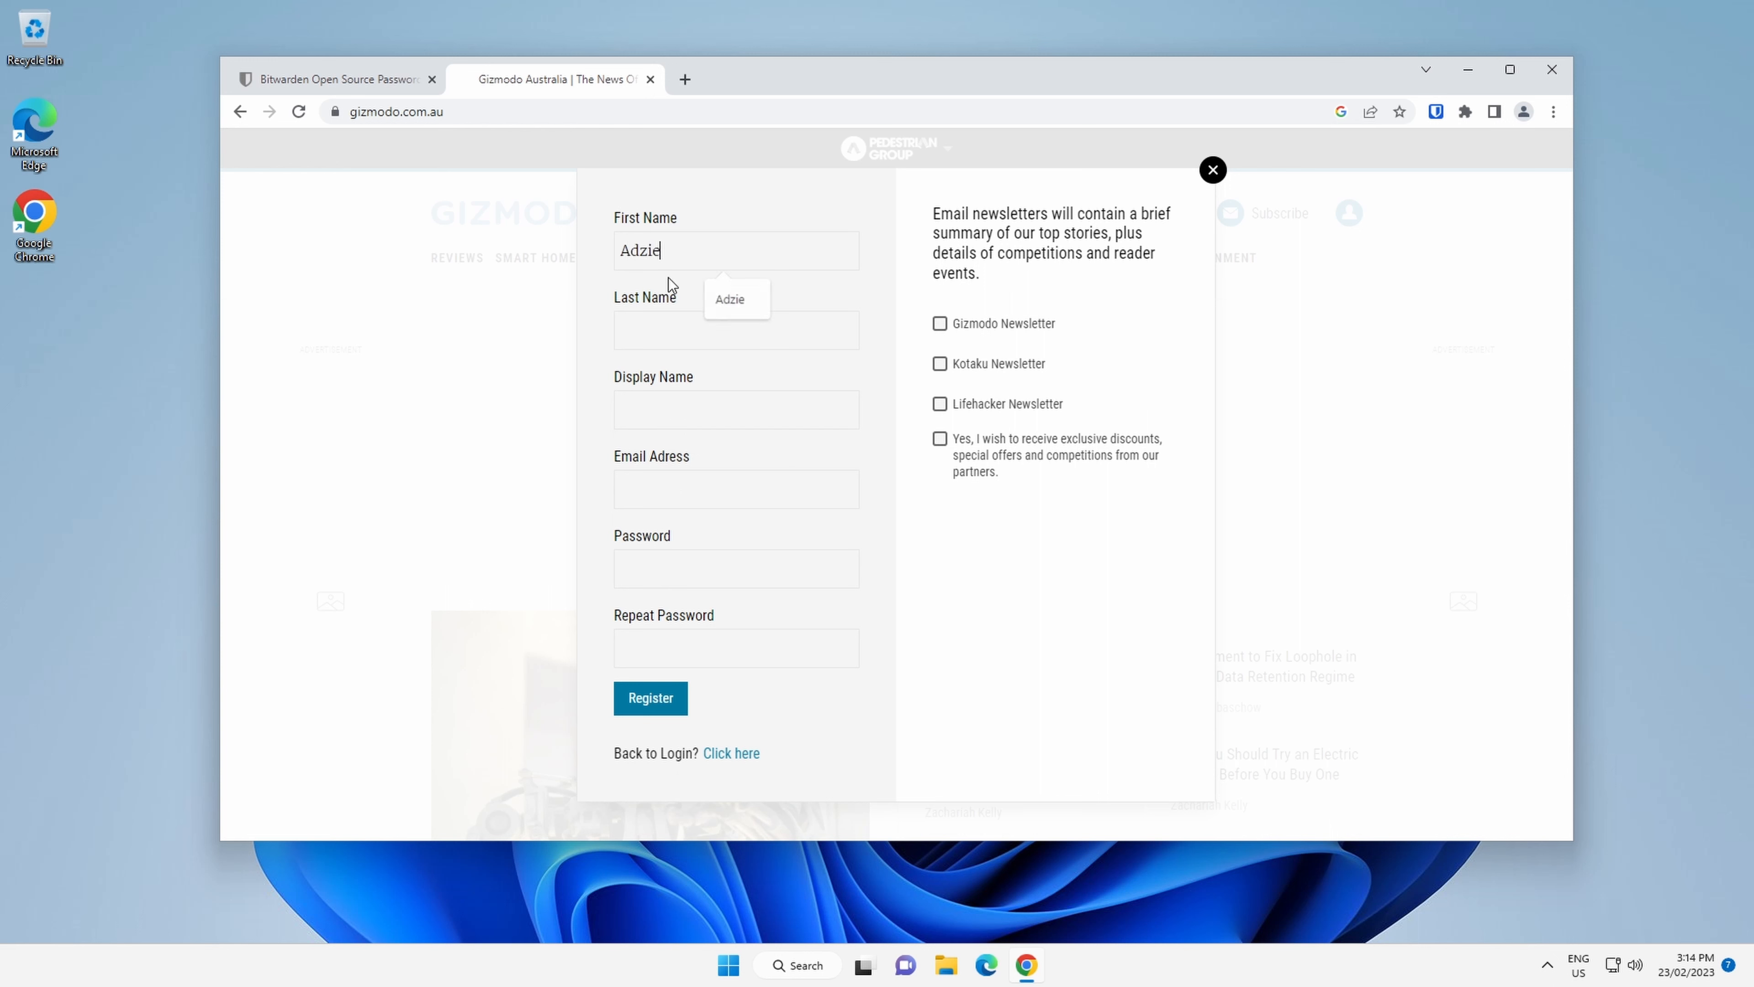
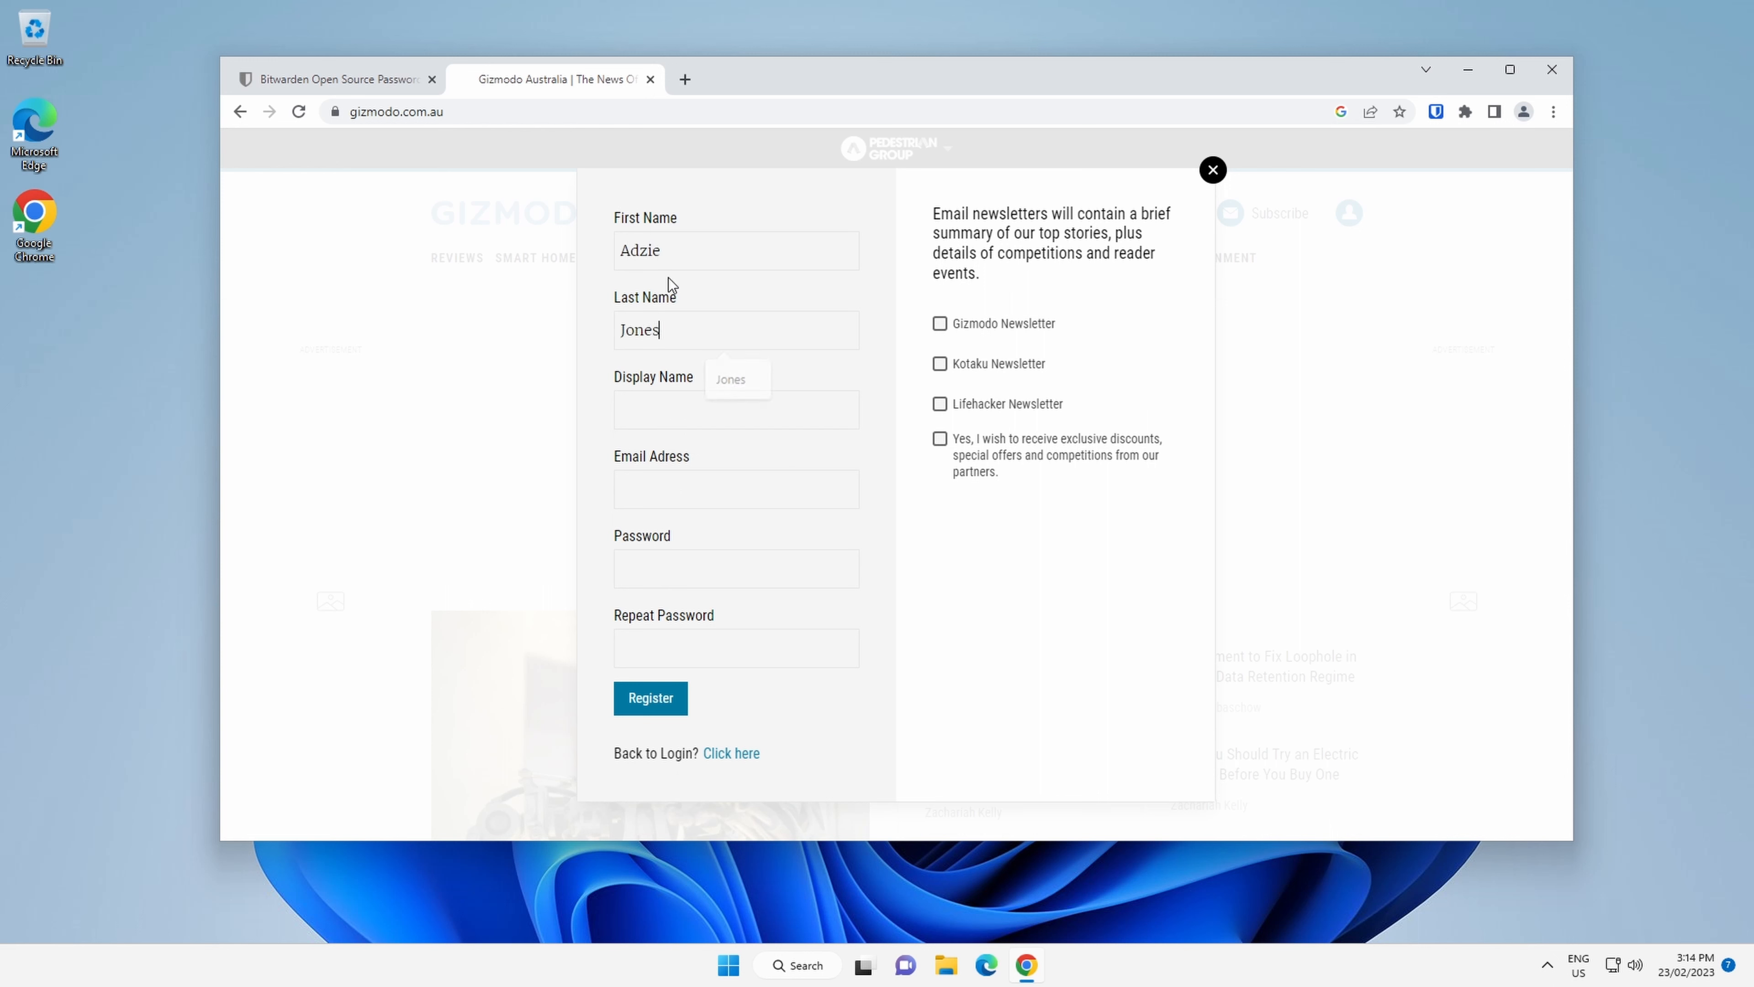
pyautogui.press('Tab')
pyautogui.write('Adzie')
# Start adding a new vault login for the Gizmodo site and enter the account's e-mail address as its username.
pyautogui.click(1436, 113)
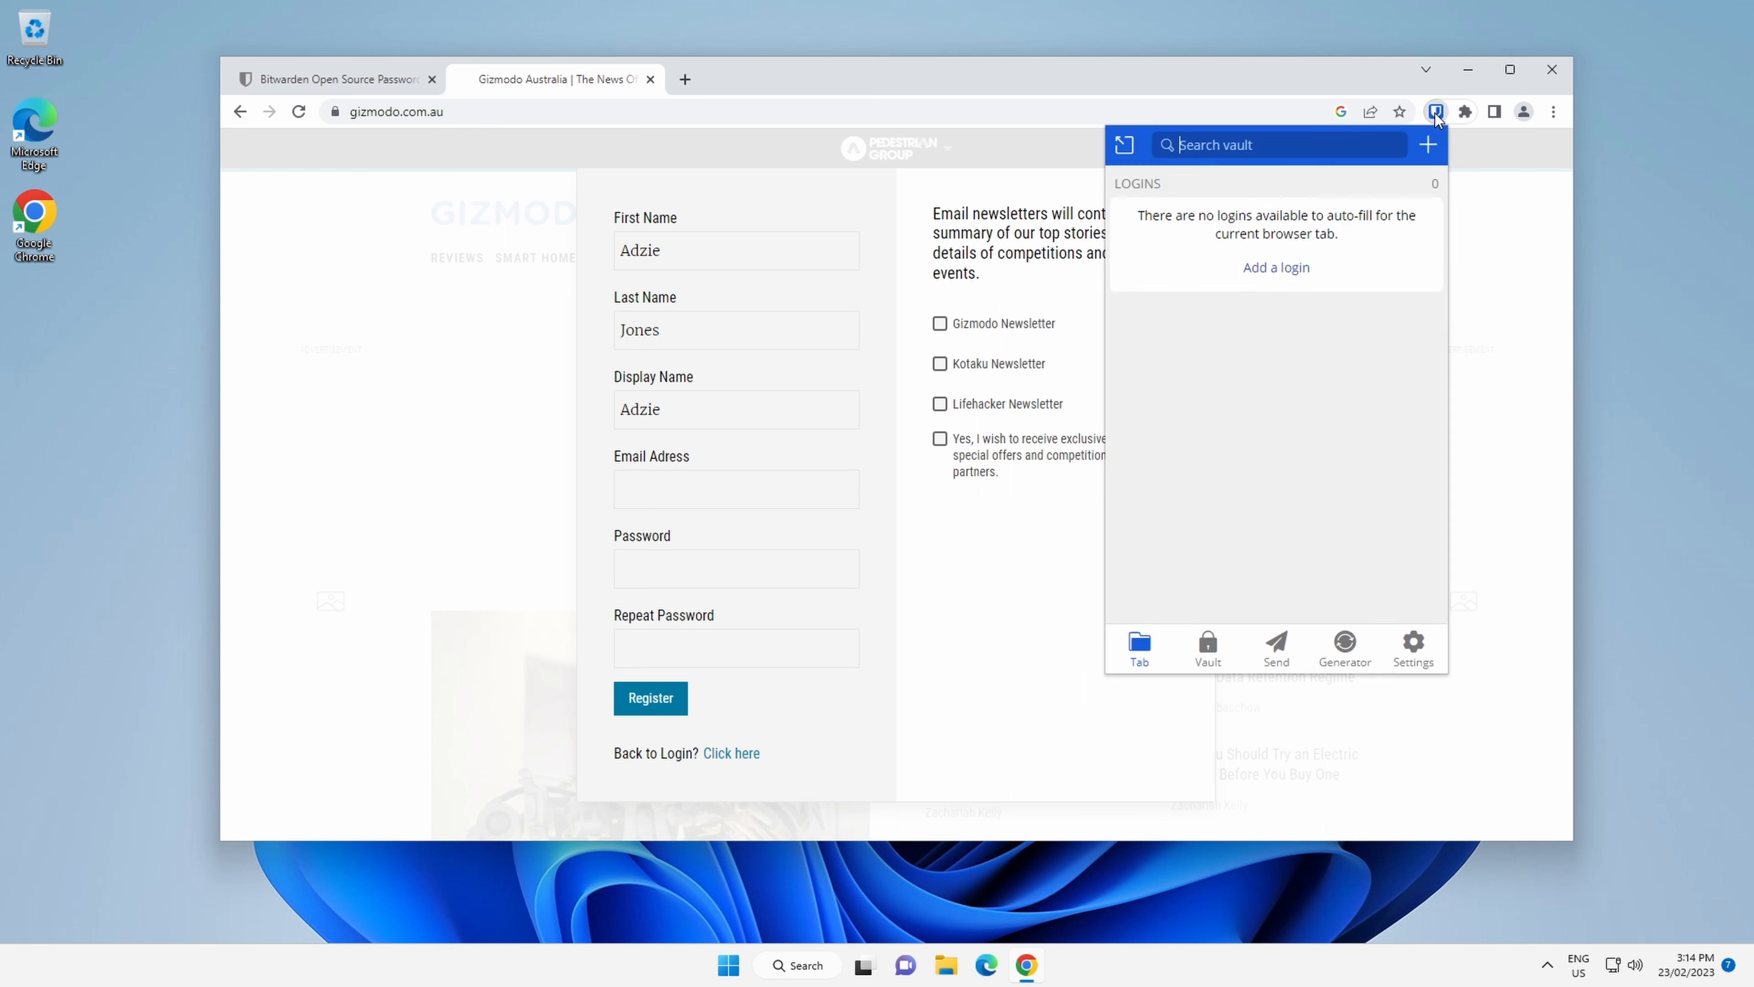
pyautogui.click(1429, 148)
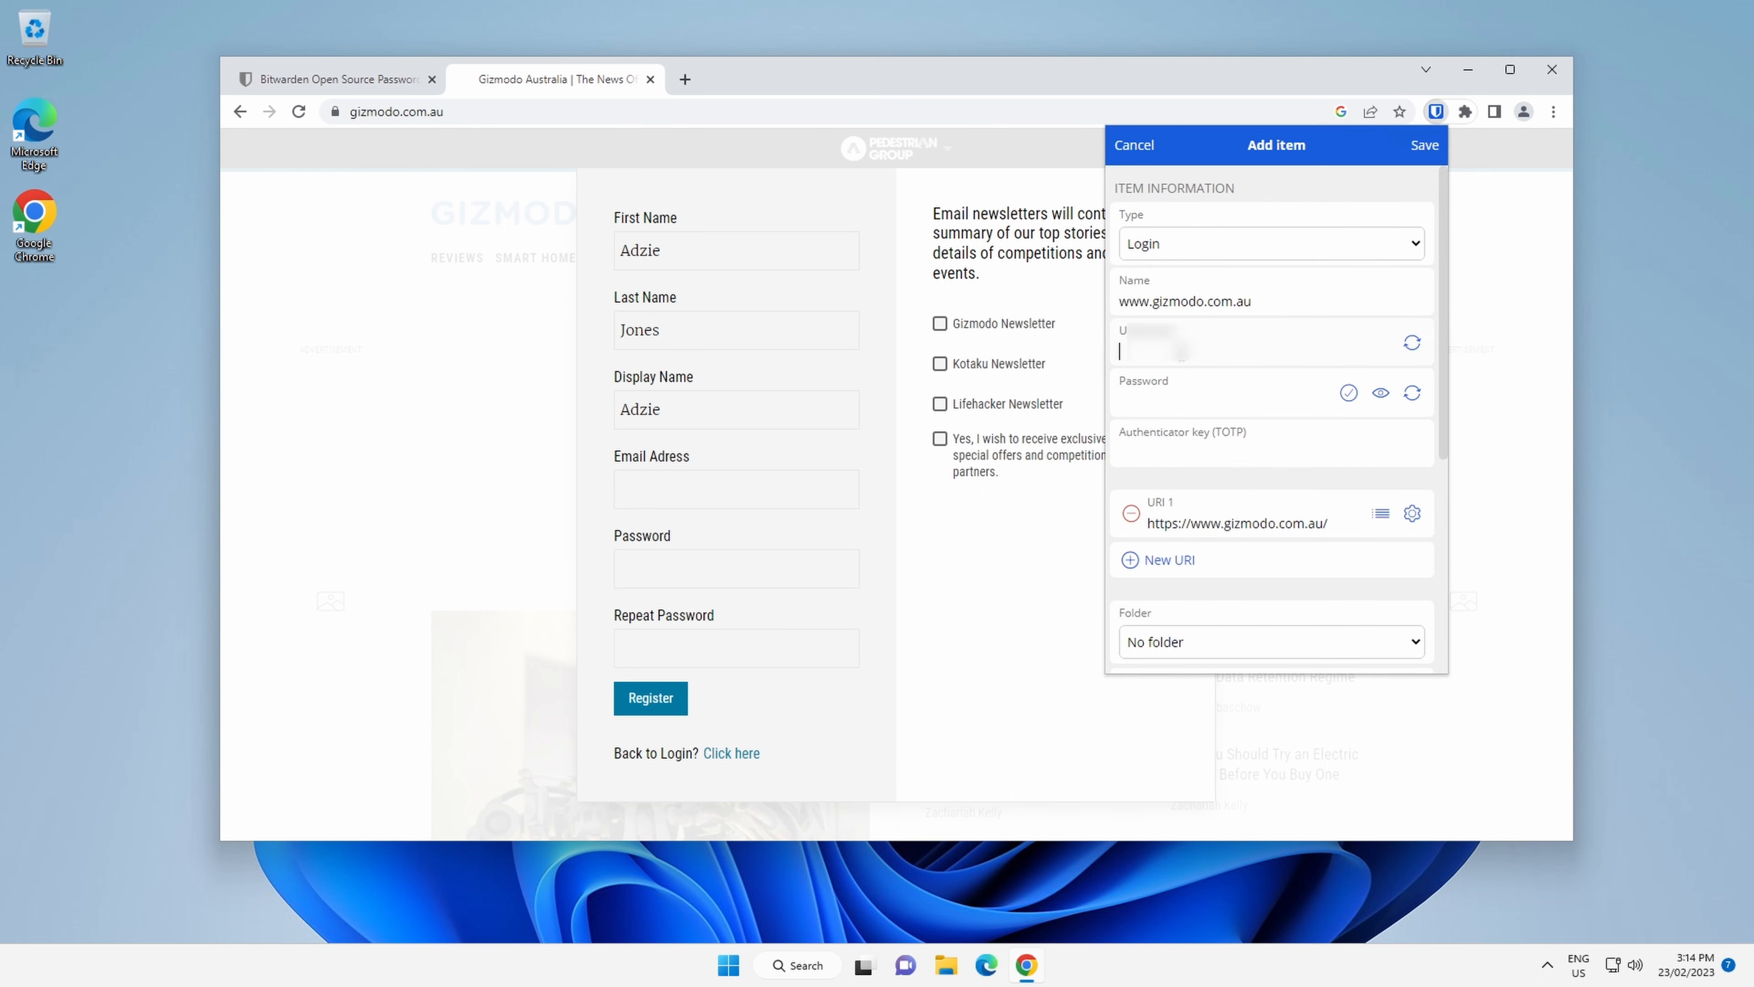
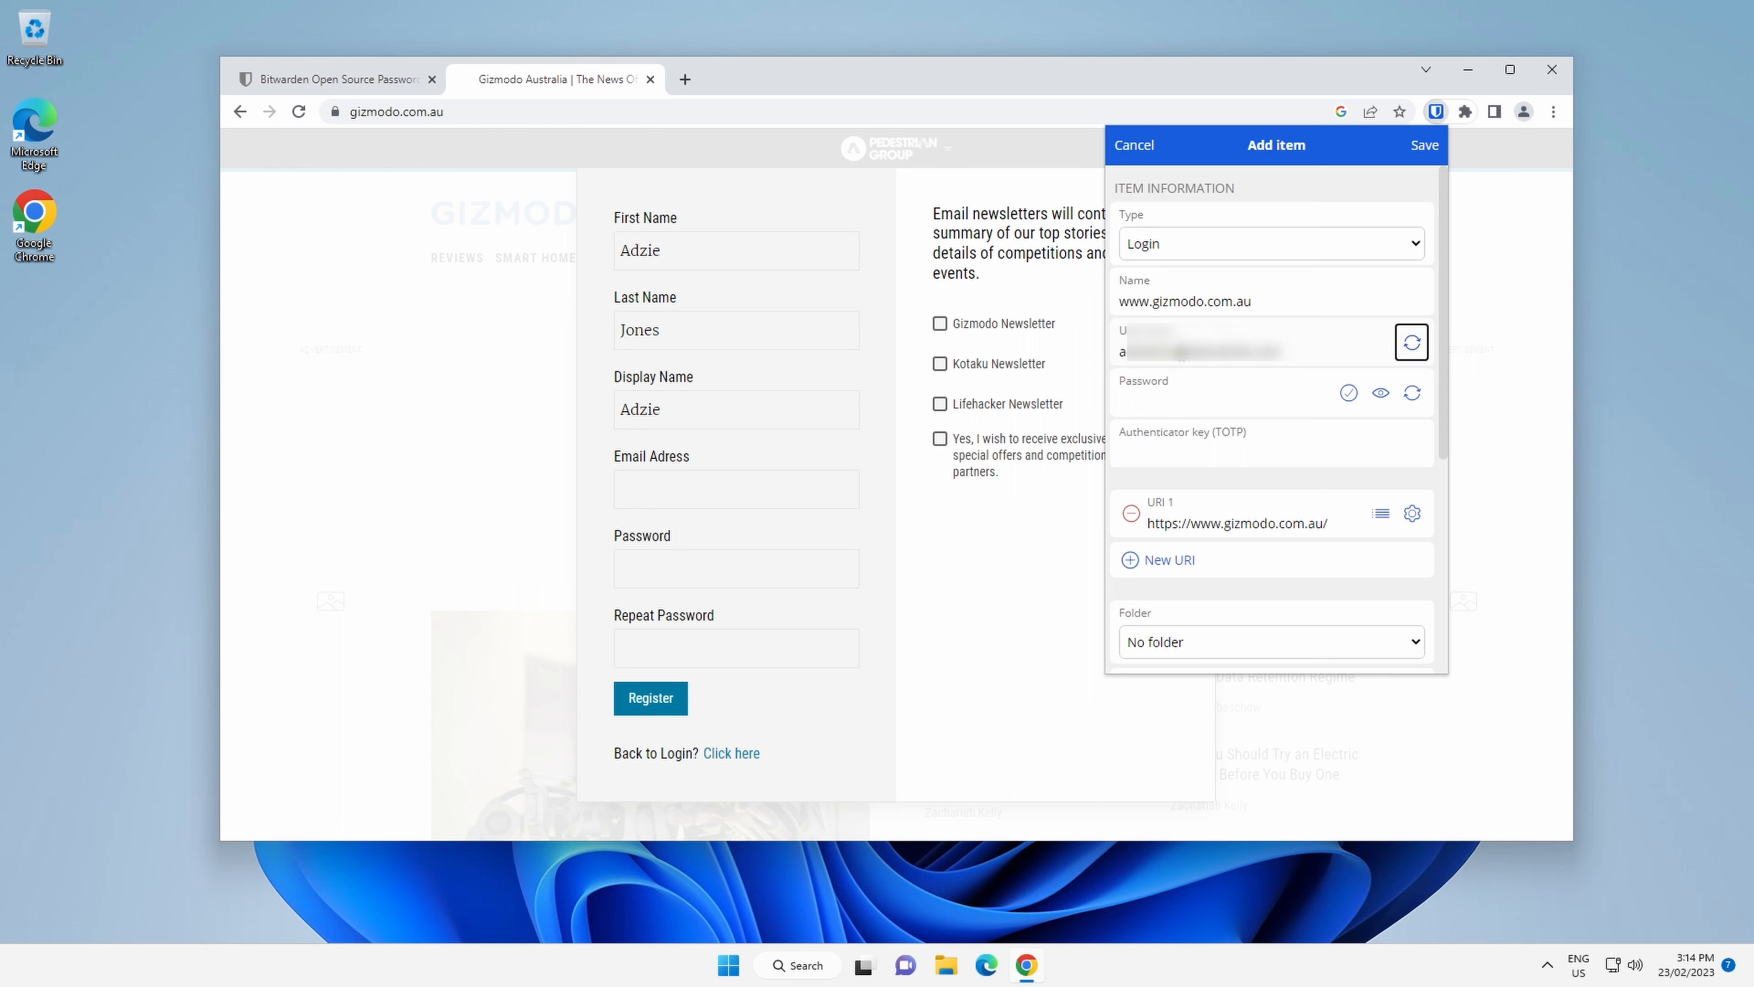
pyautogui.press('Tab')
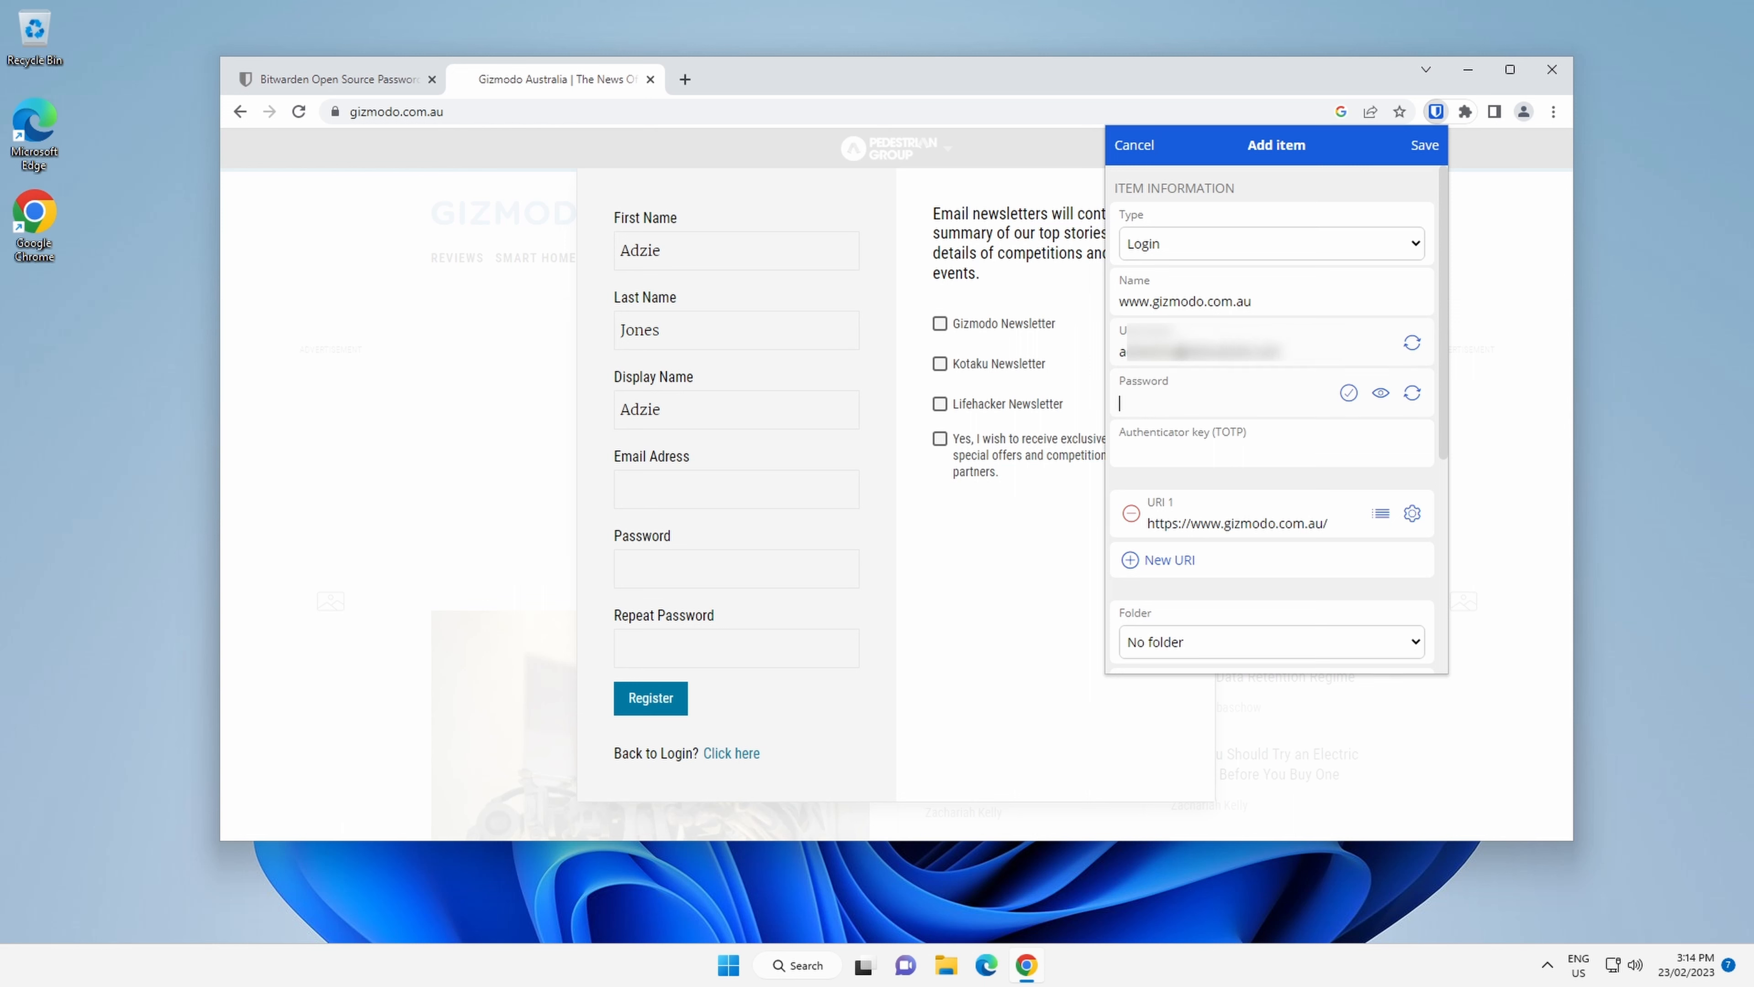
# Open the password generator, toggle the special characters option and set the password length to 30.
pyautogui.click(1412, 393)
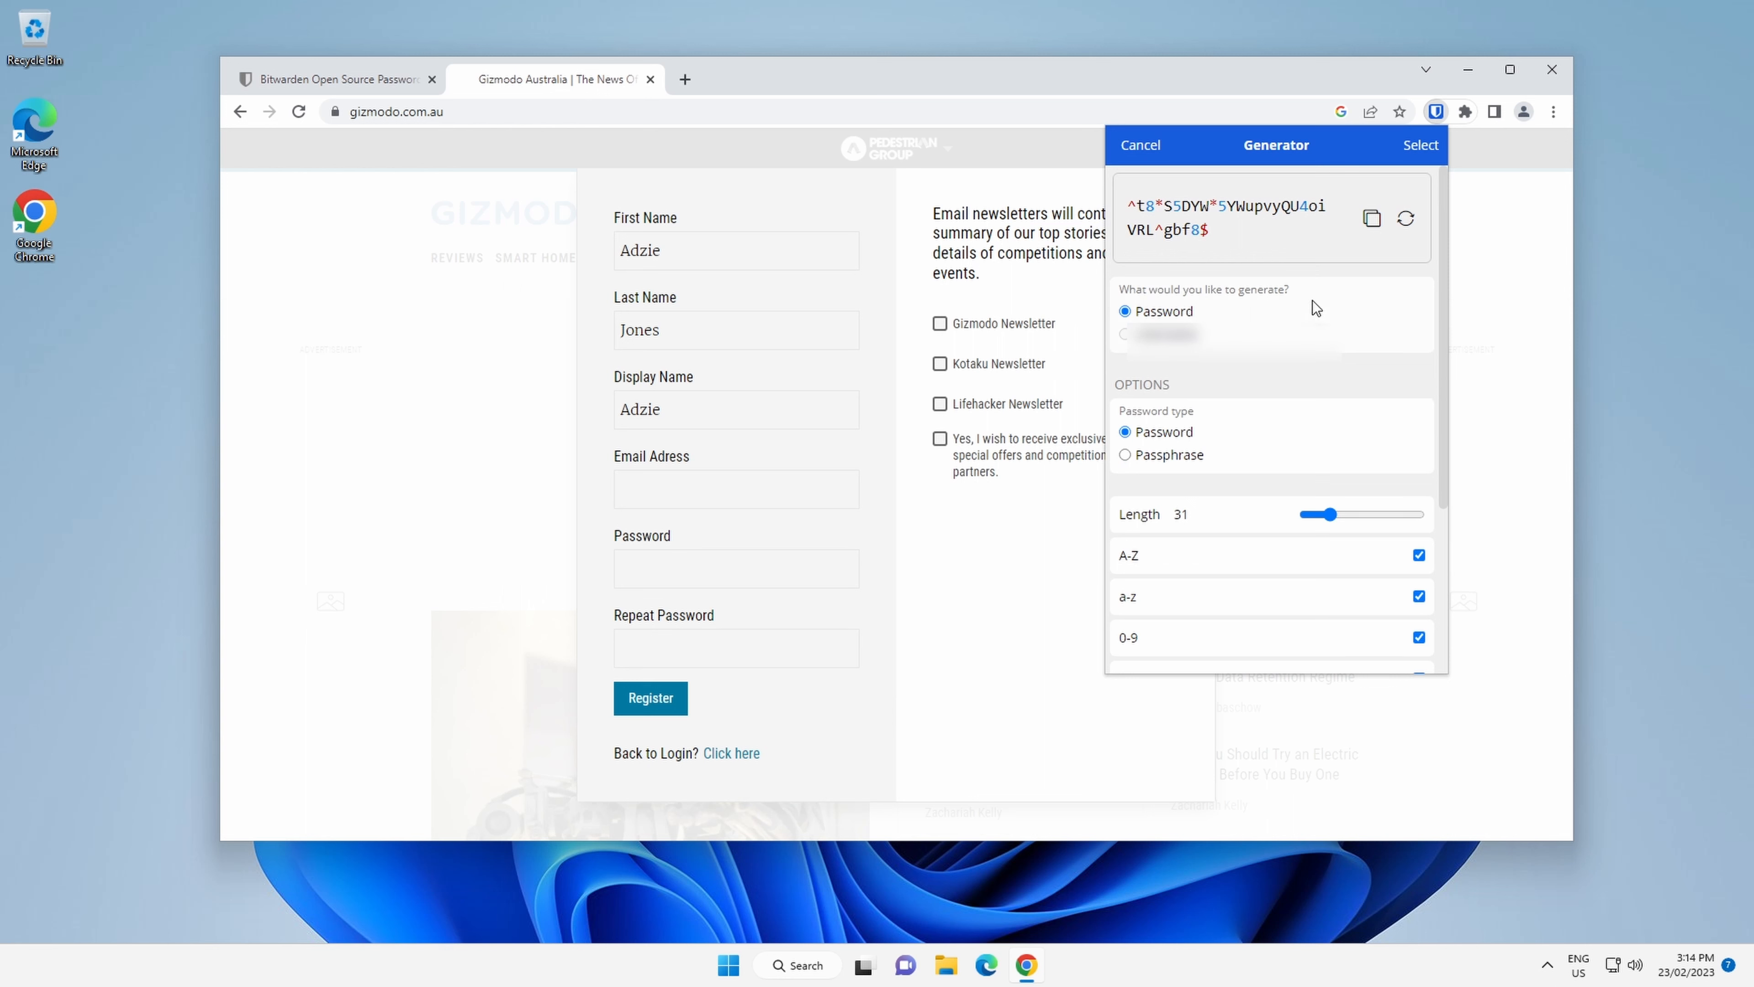
pyautogui.scroll(-1, 1234, 469)
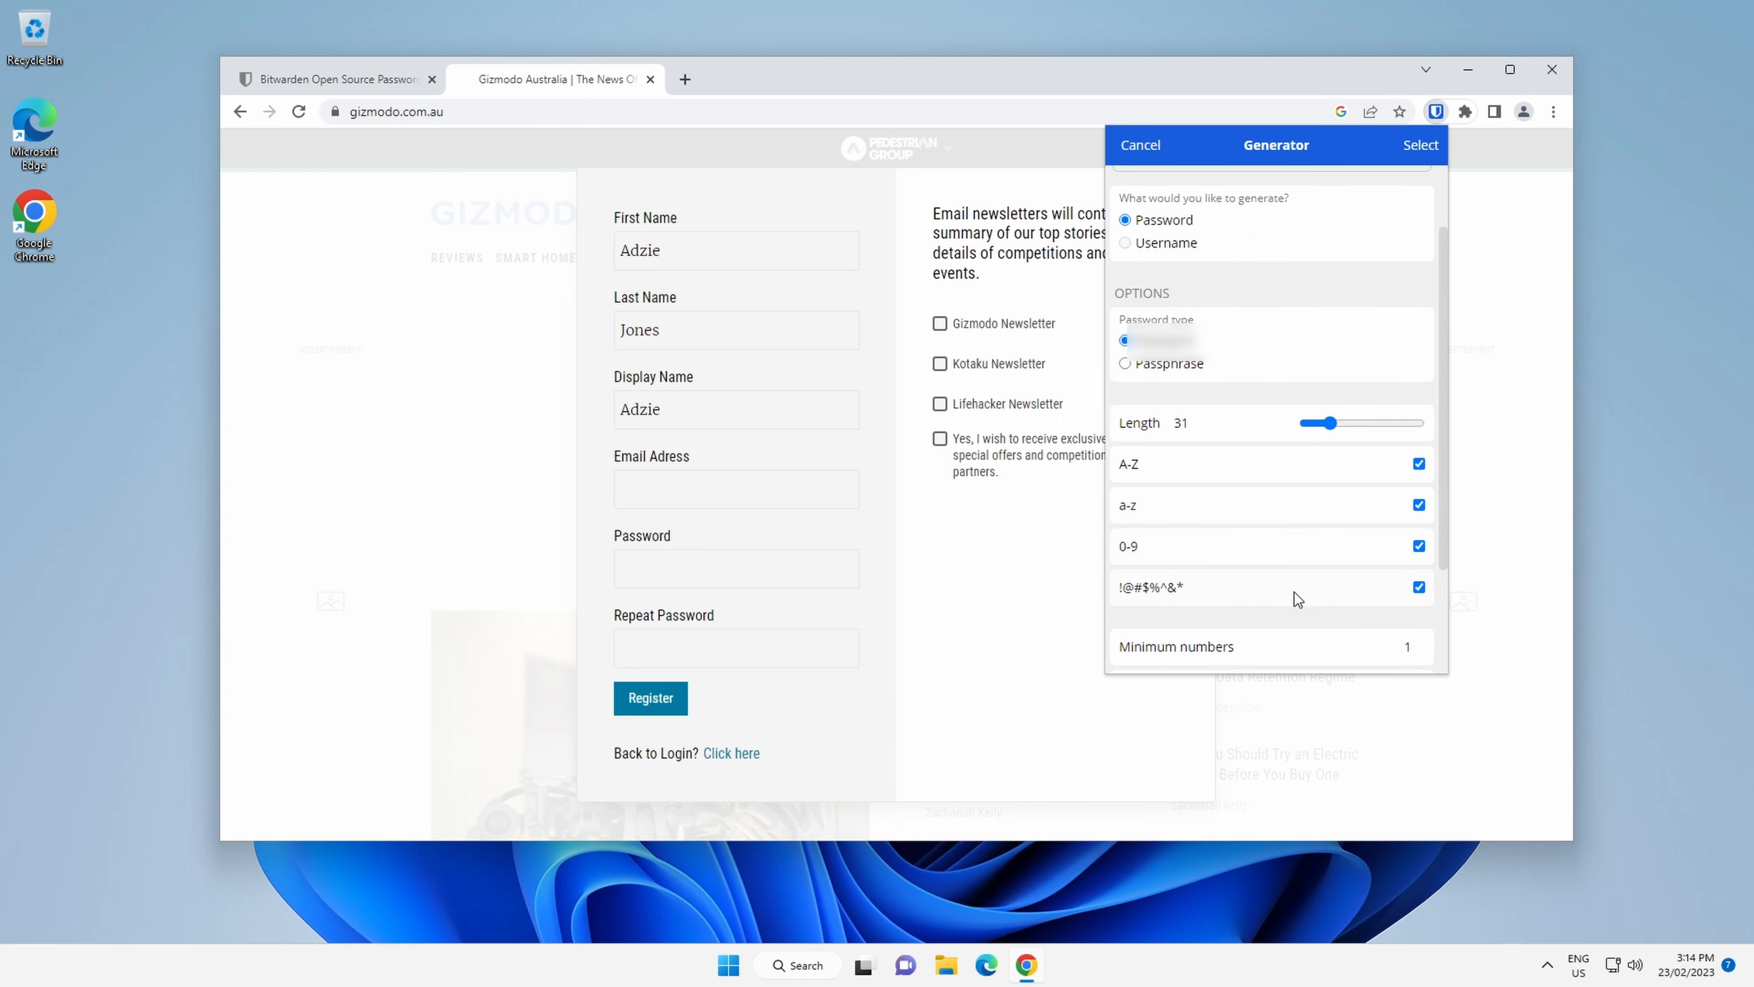
pyautogui.click(1421, 589)
pyautogui.scroll(1, 1296, 561)
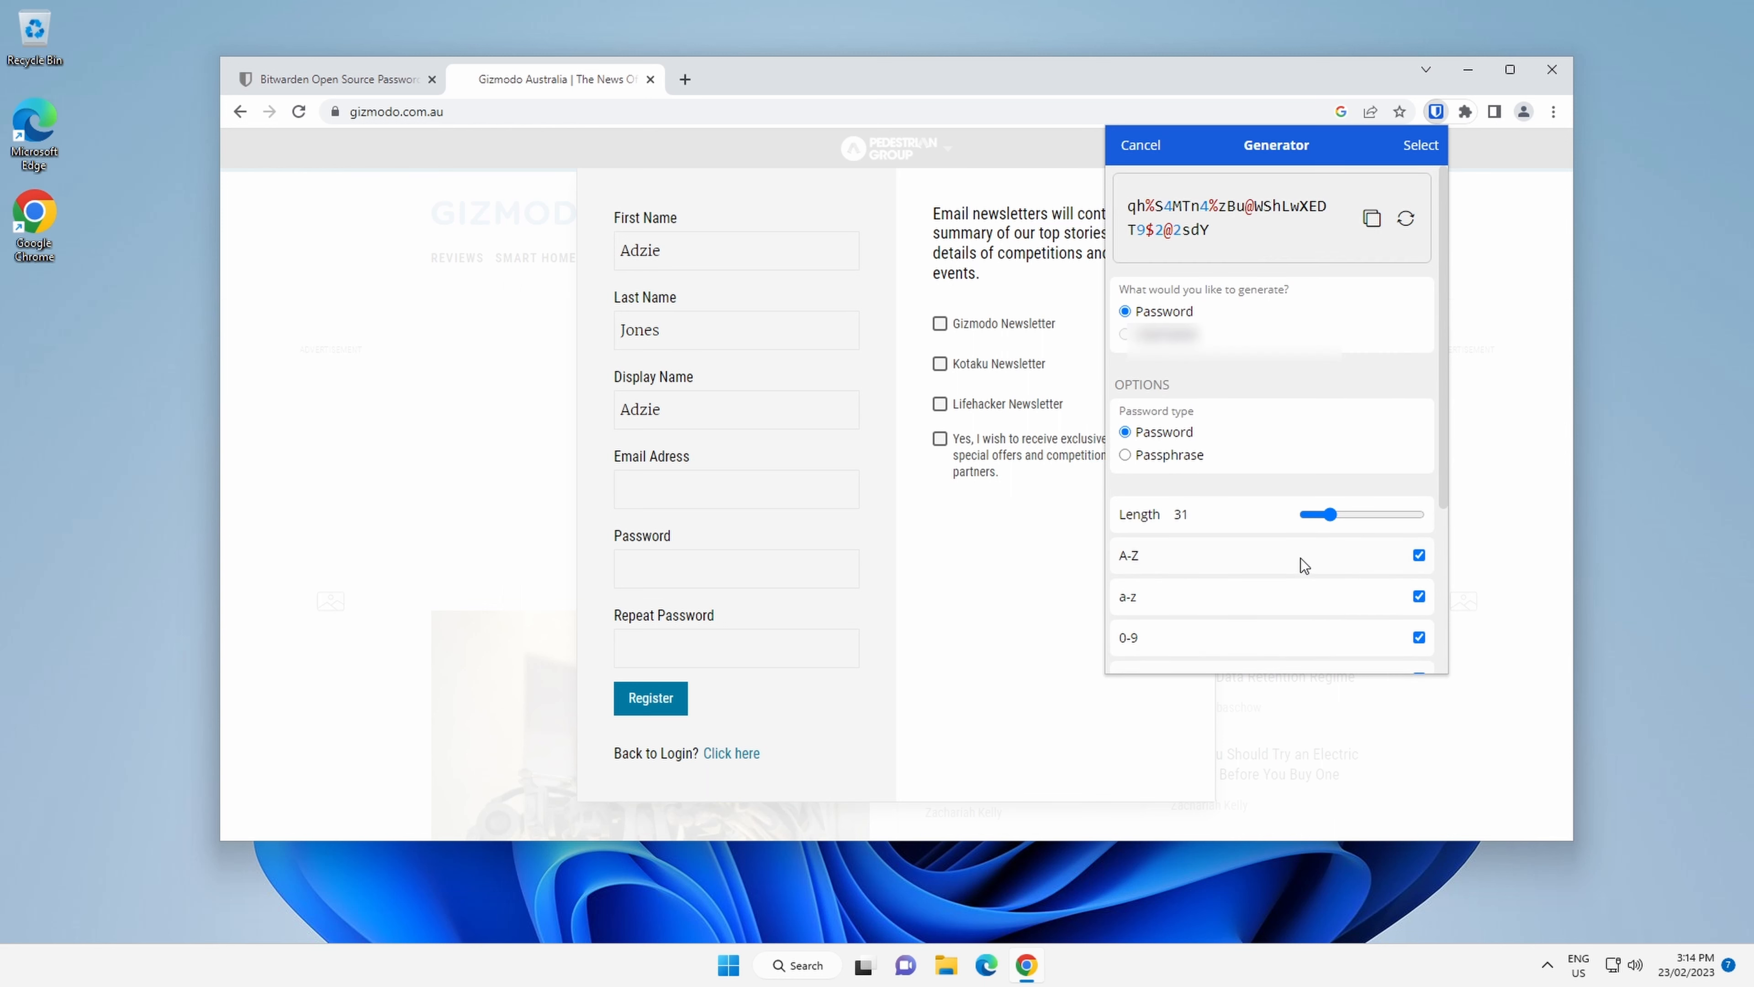
pyautogui.moveTo(1330, 515)
pyautogui.mouseDown()
pyautogui.moveTo(1360, 512)
pyautogui.moveTo(1330, 549)
pyautogui.mouseUp()
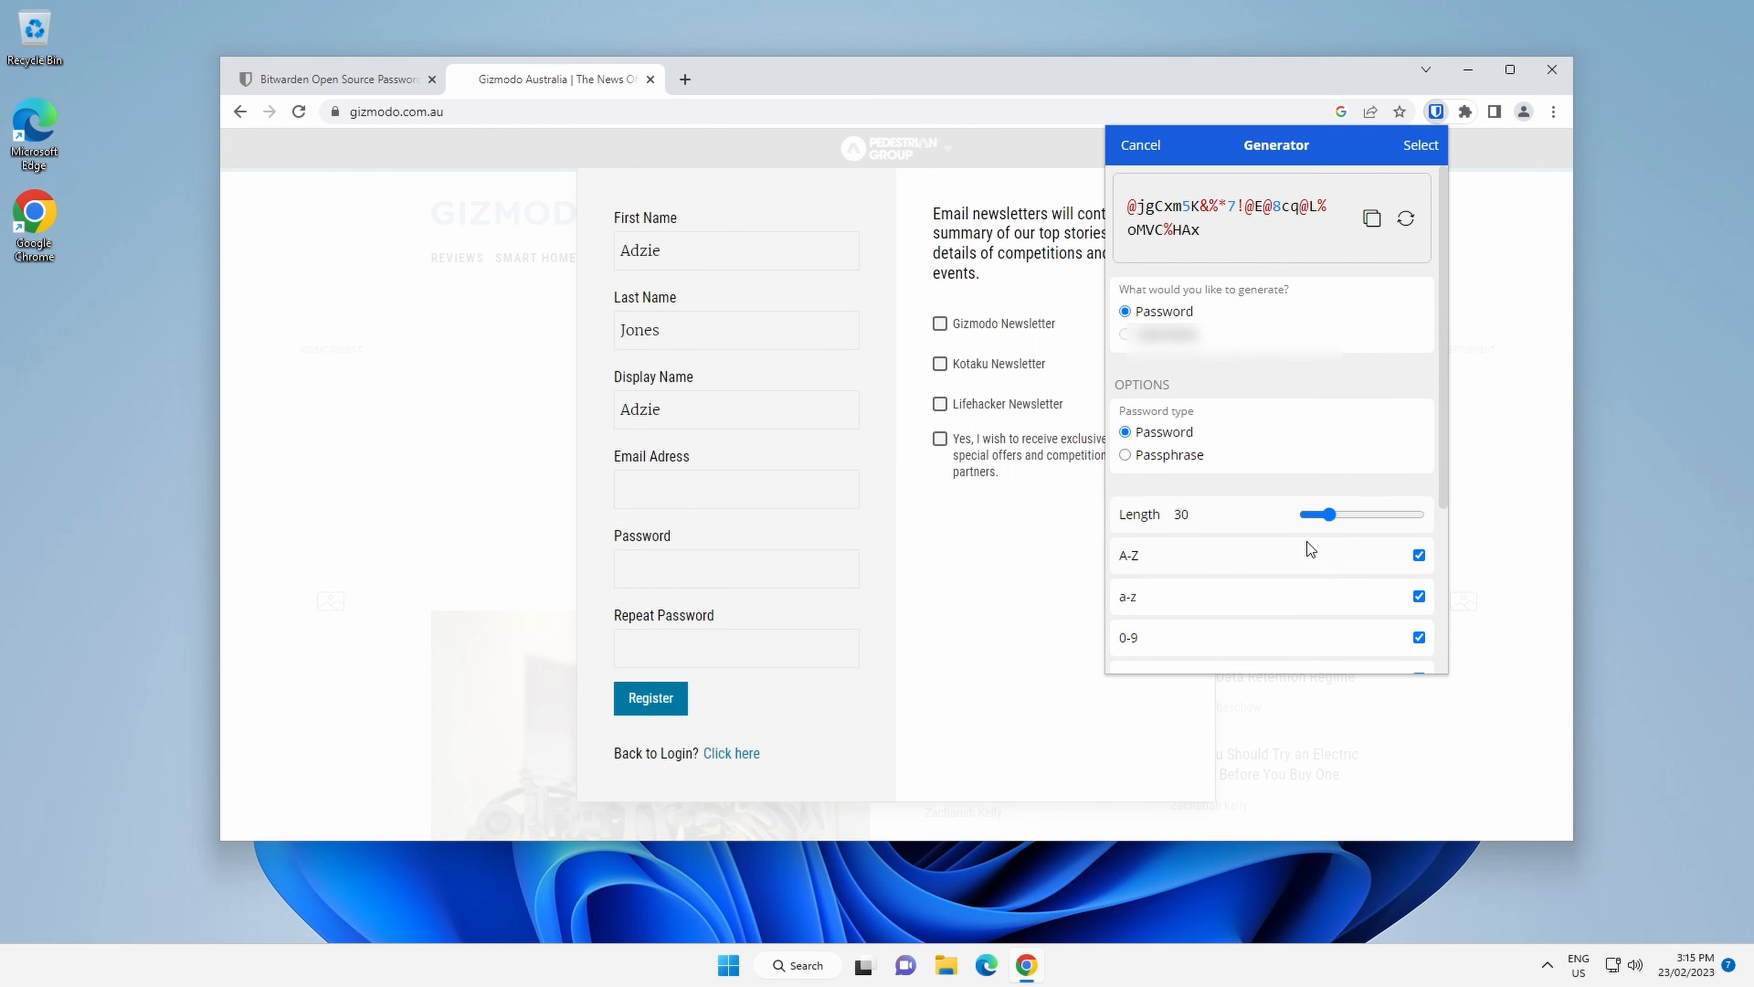
# Regenerate the password several times, copy it, use it for the login and save the item.
pyautogui.click(1405, 219)
pyautogui.click(1406, 218)
pyautogui.click(1405, 219)
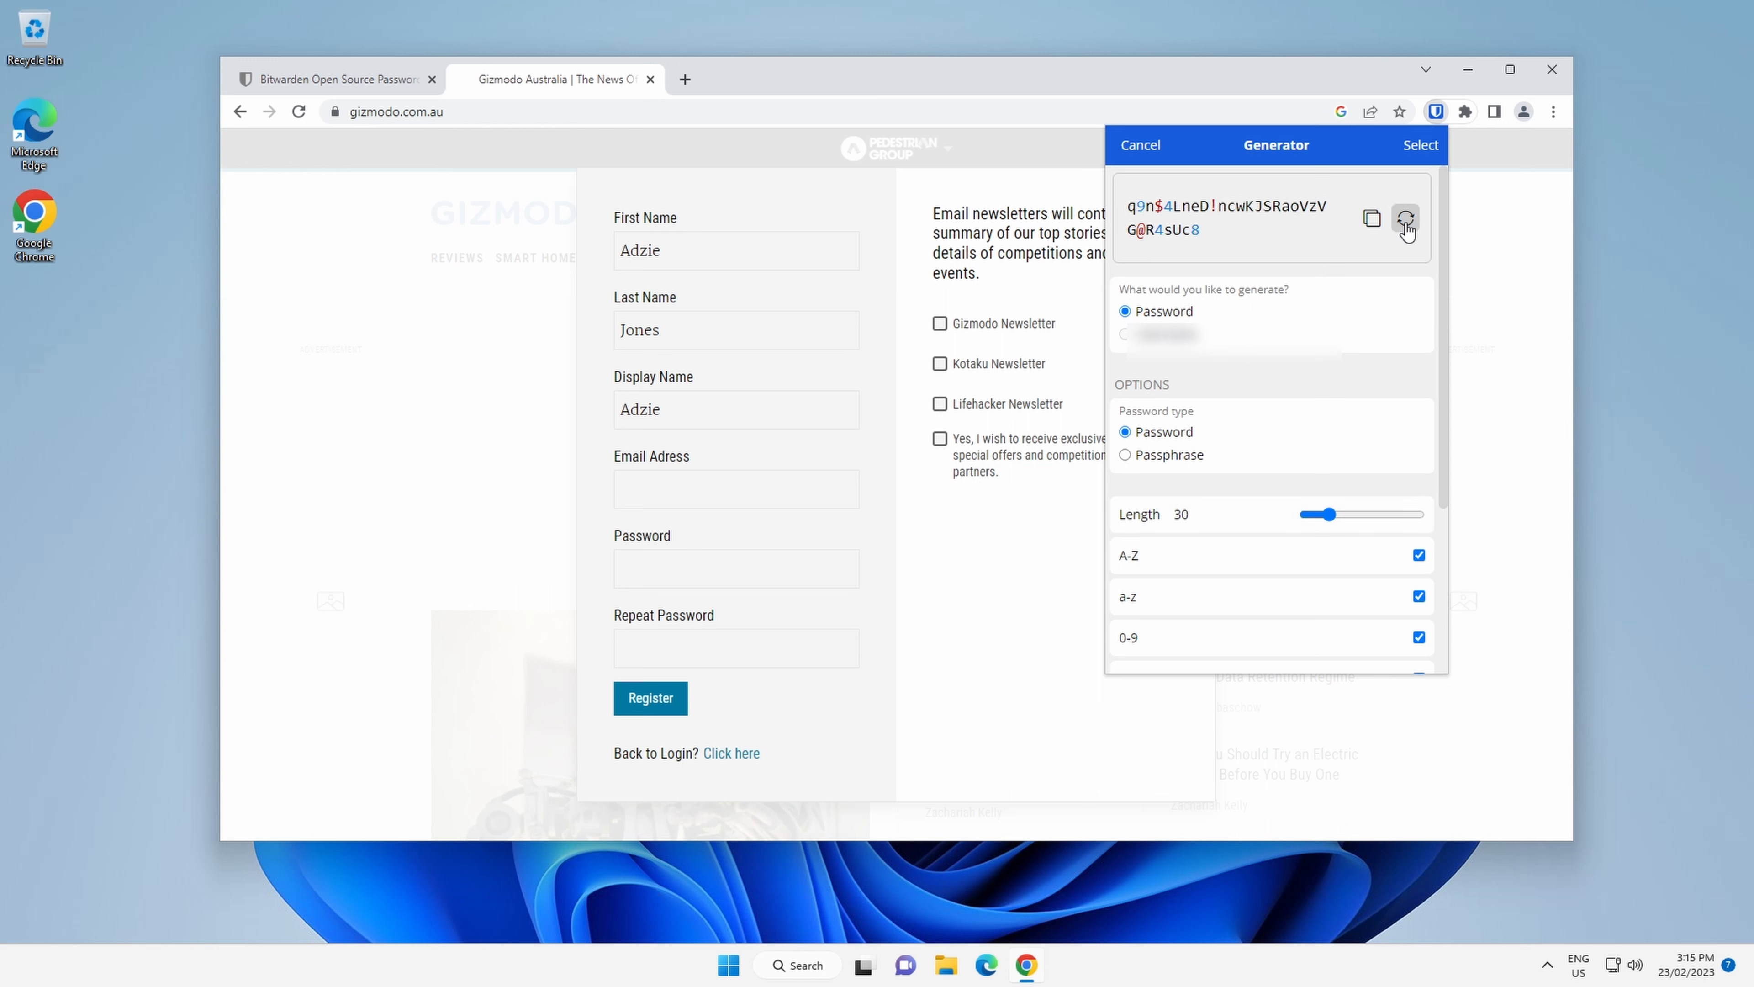
pyautogui.click(1405, 220)
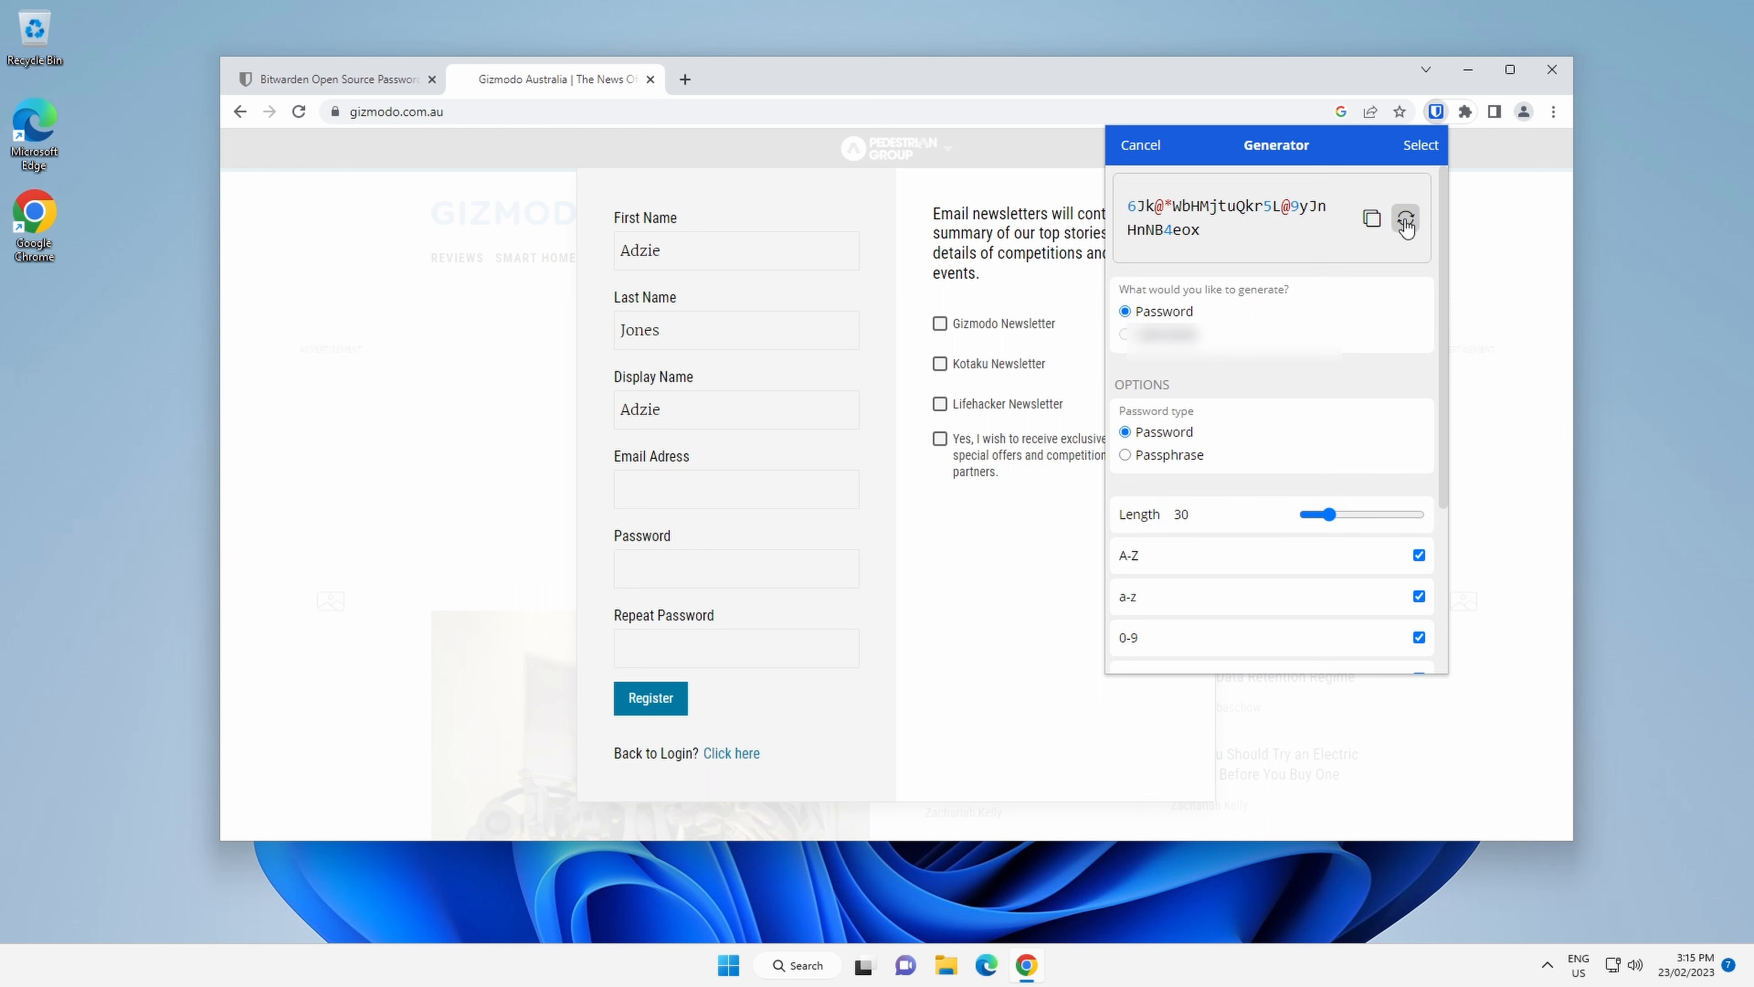
pyautogui.click(1406, 219)
pyautogui.click(1406, 220)
pyautogui.click(1406, 220)
pyautogui.click(1405, 220)
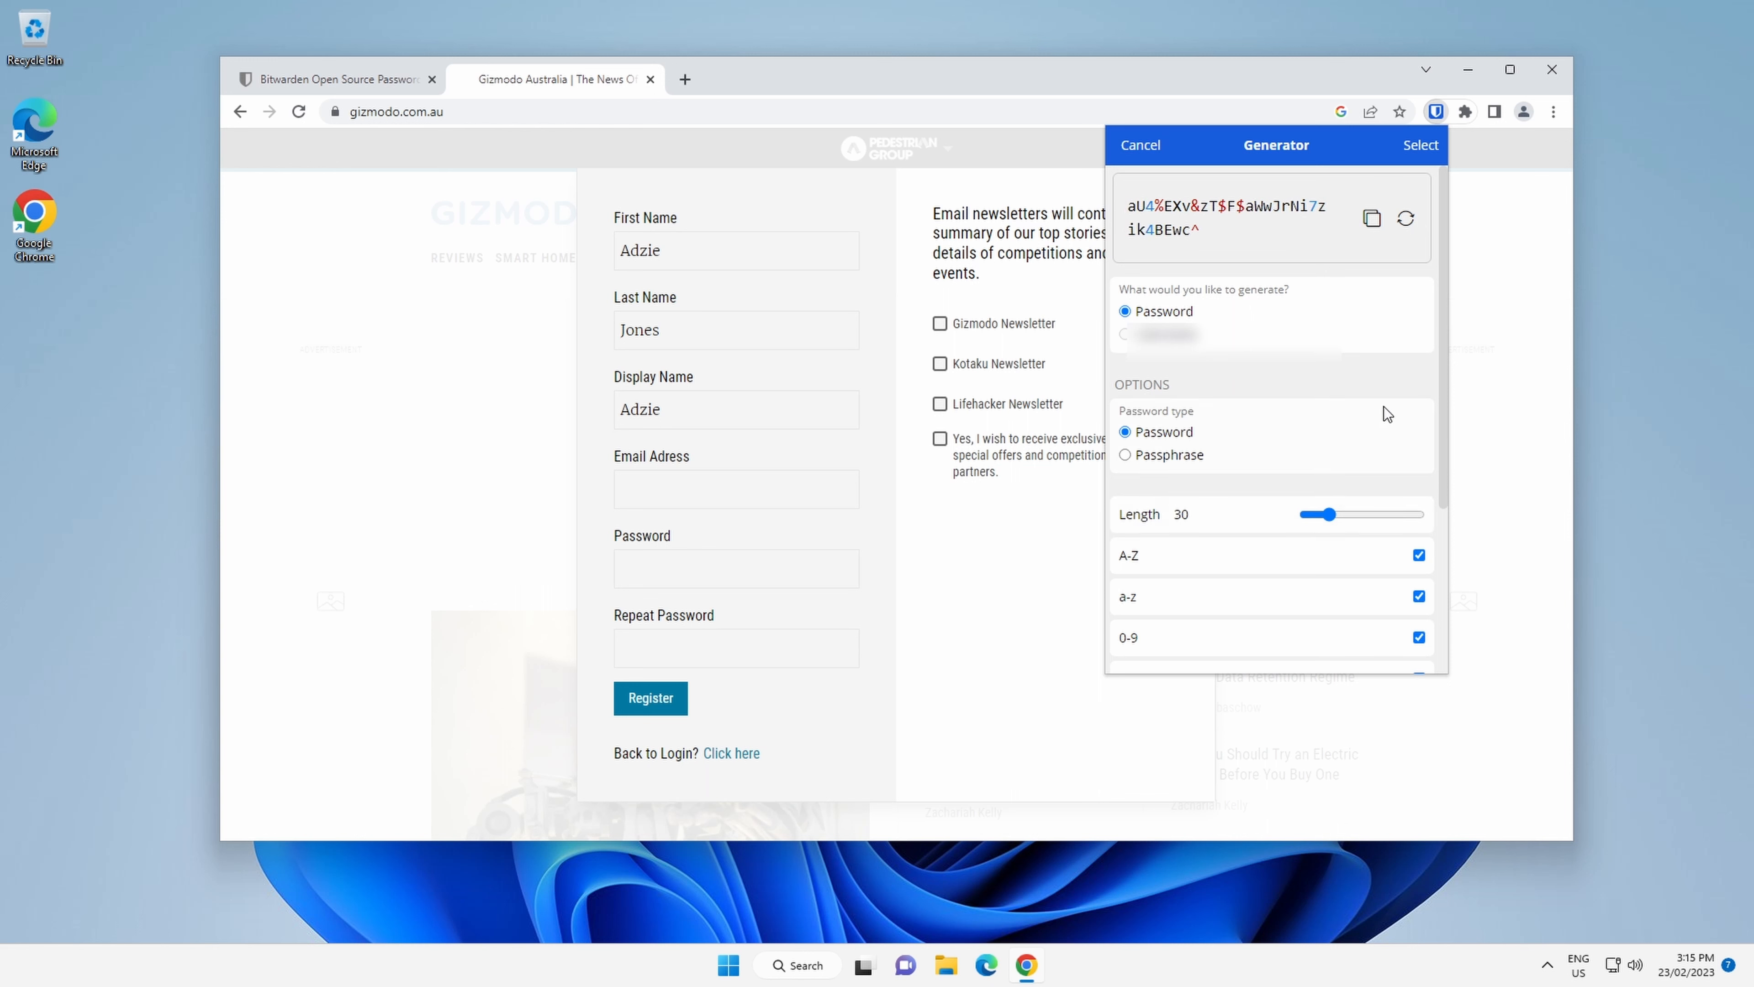
pyautogui.click(1373, 219)
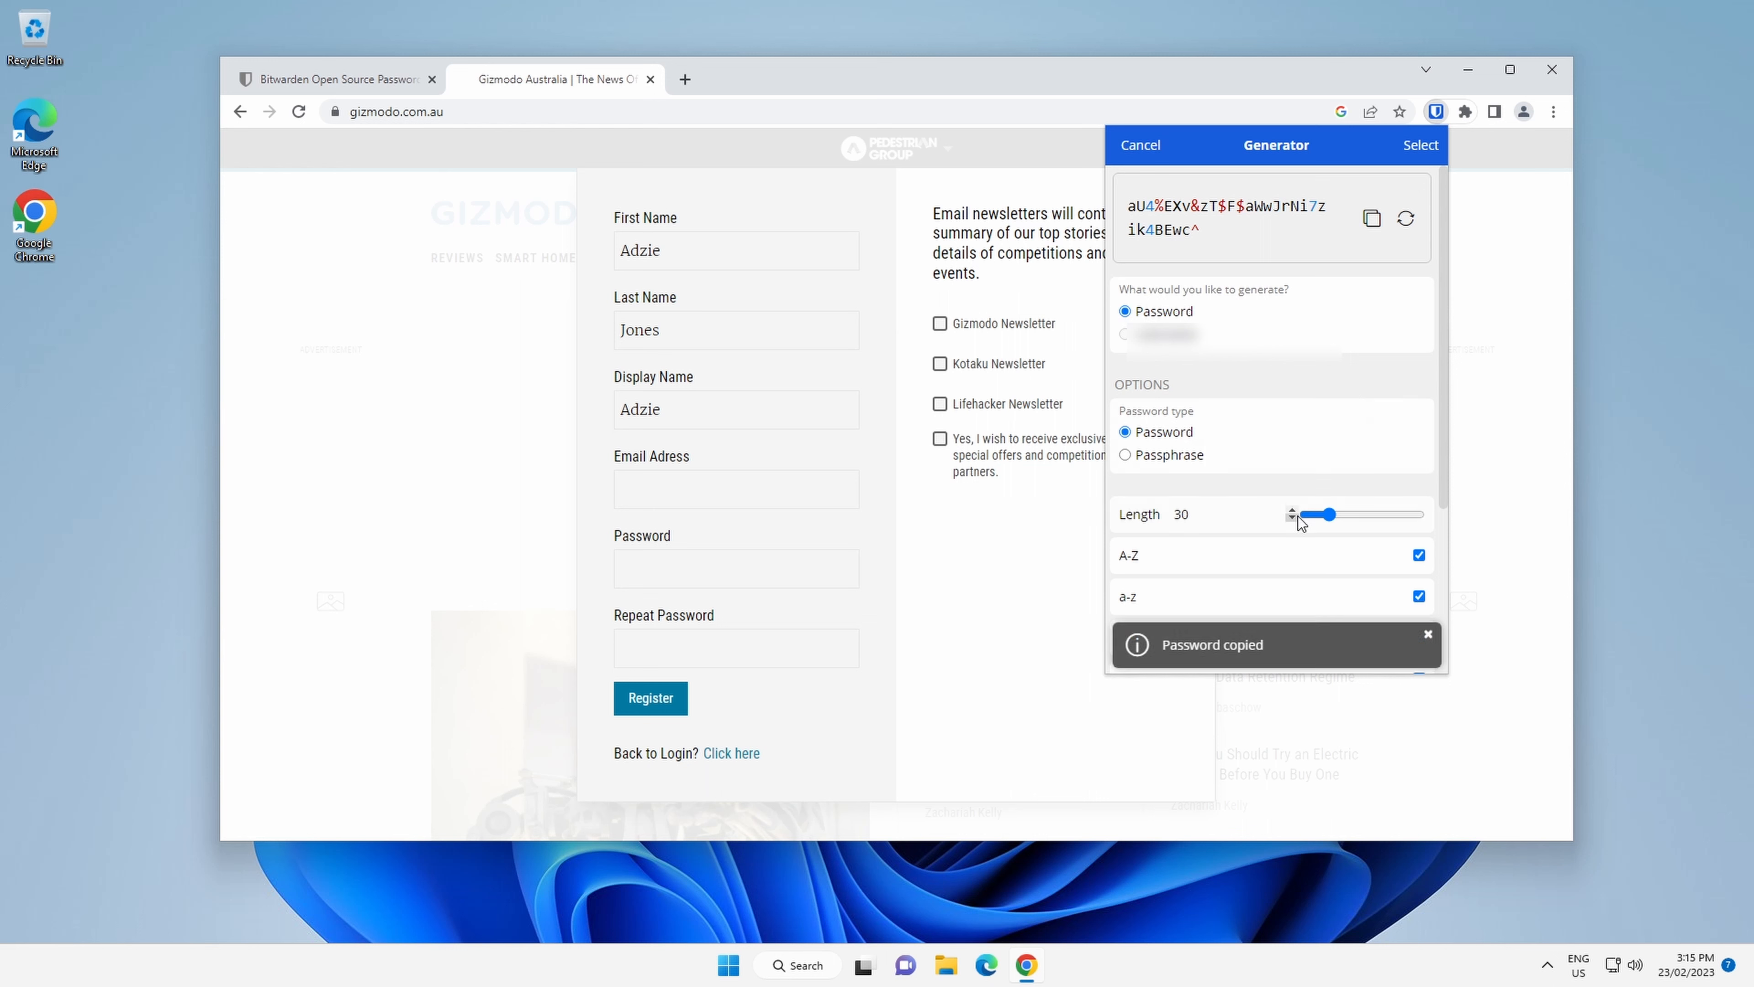
pyautogui.click(1416, 149)
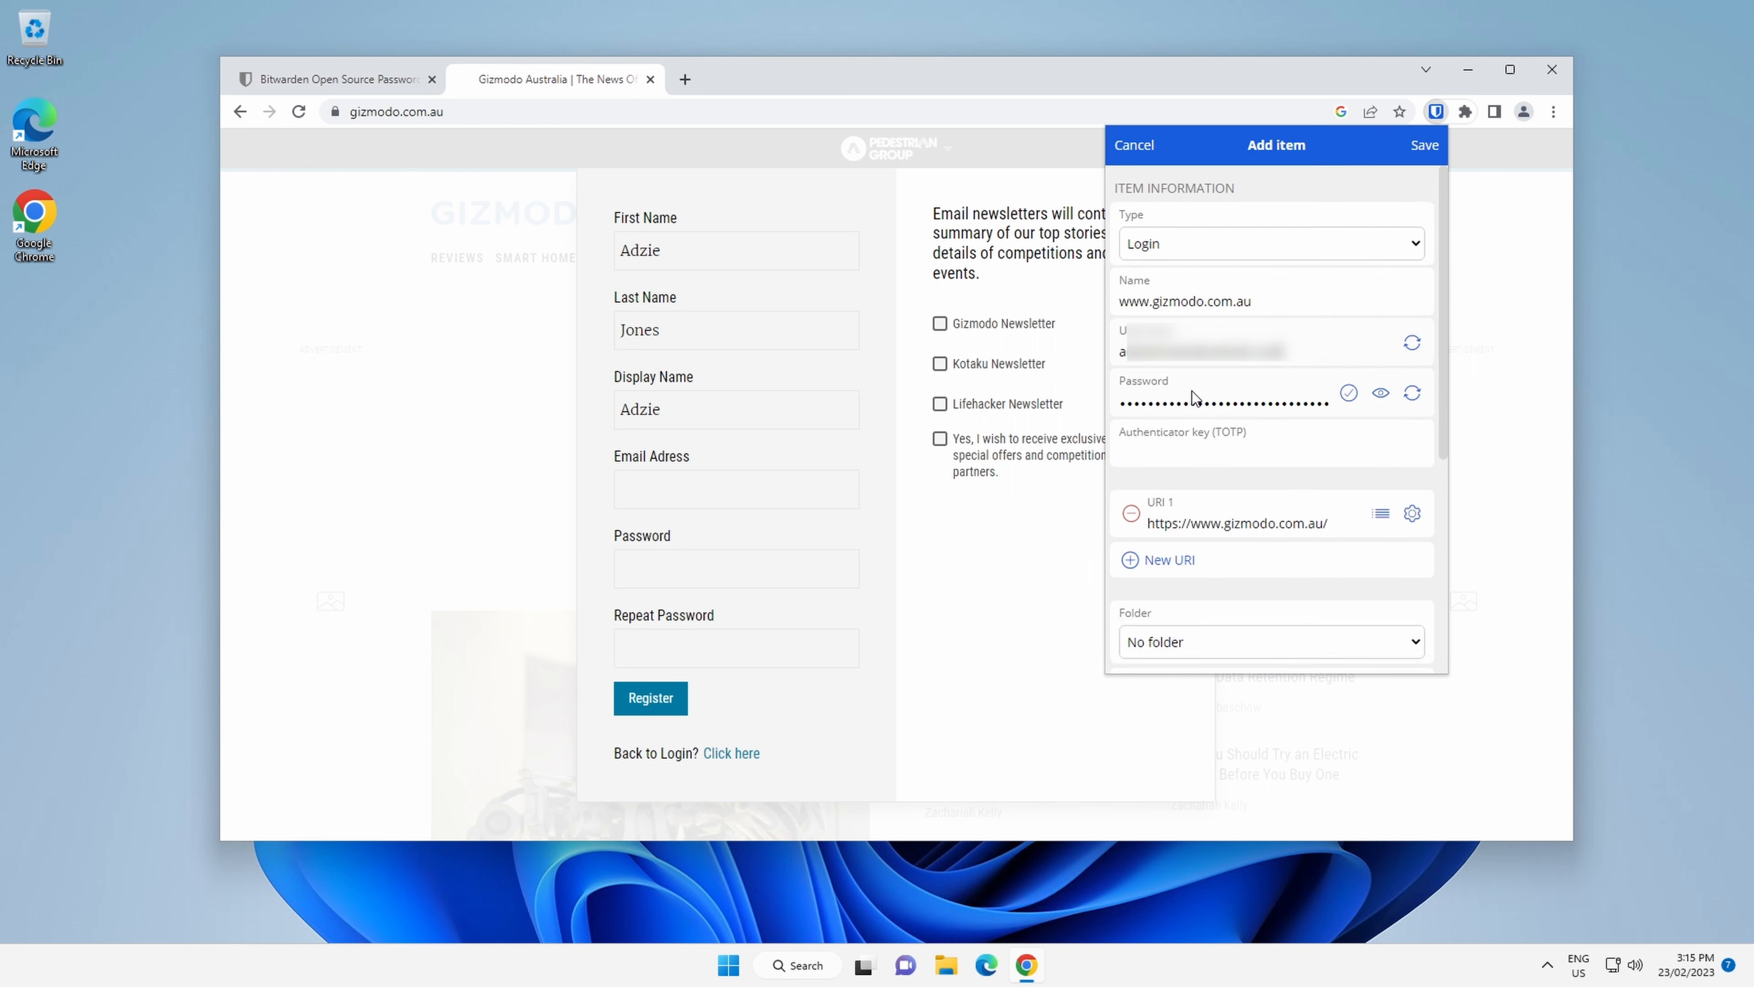
pyautogui.click(1425, 147)
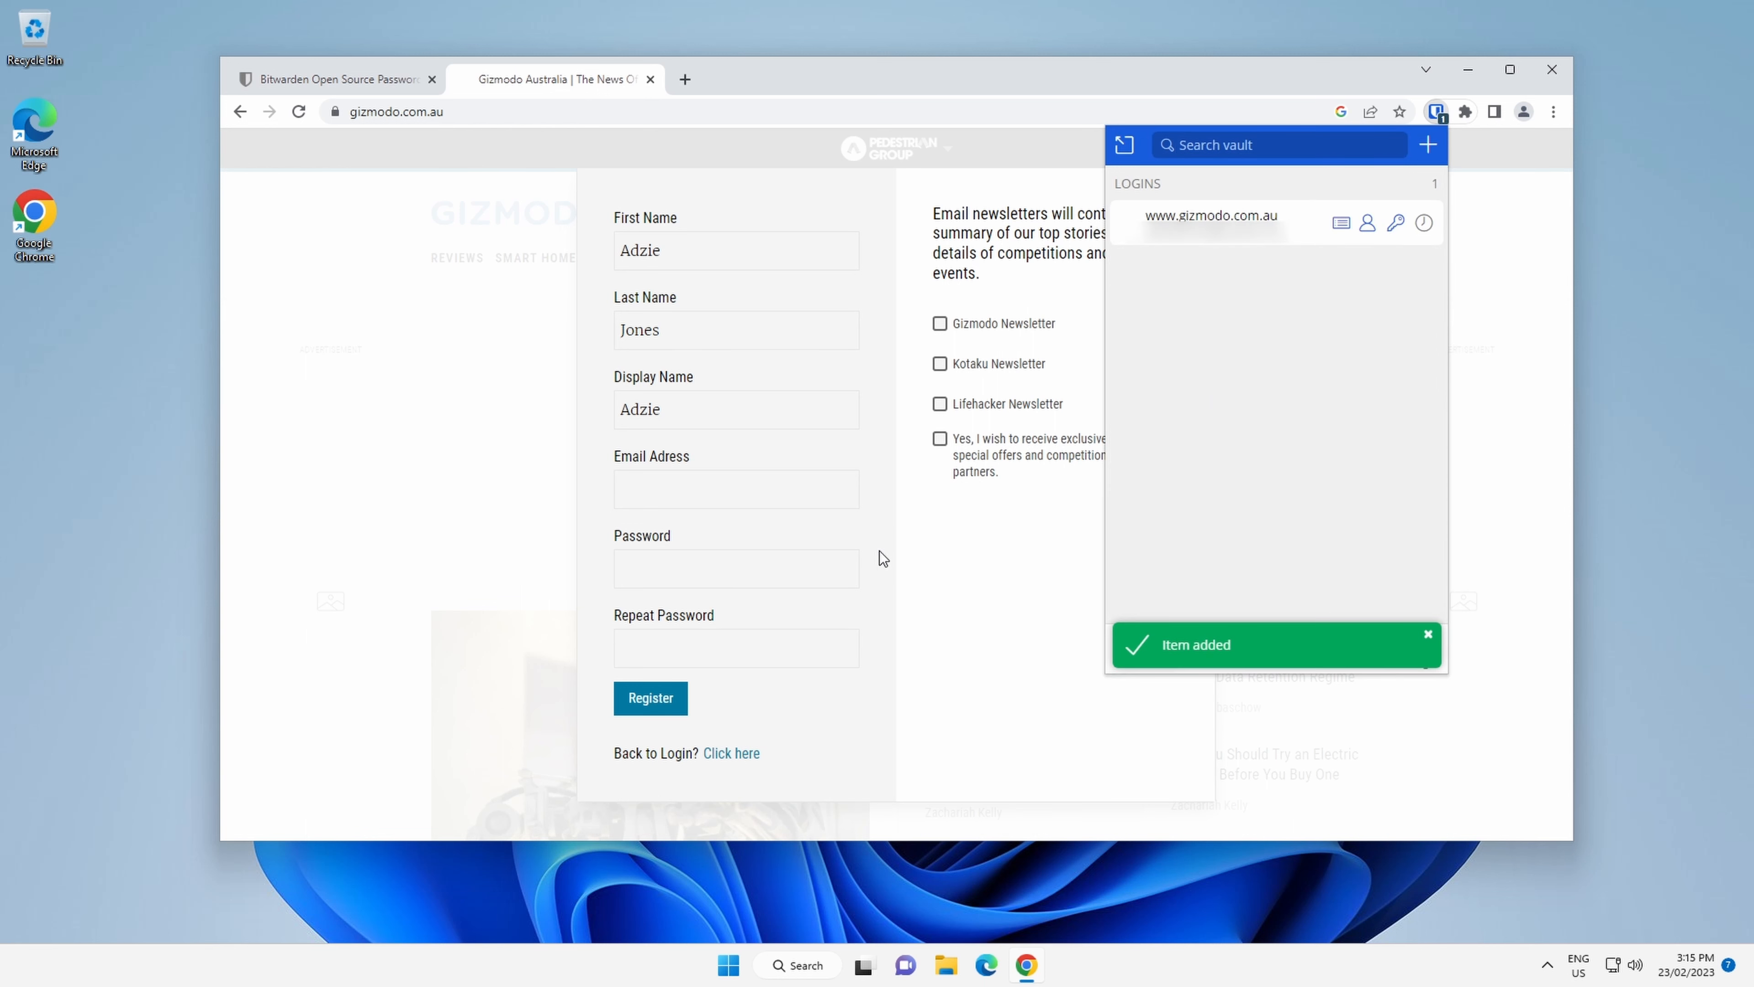
# Auto-fill the Gizmodo sign-up form from the saved login and submit the registration.
pyautogui.click(1248, 237)
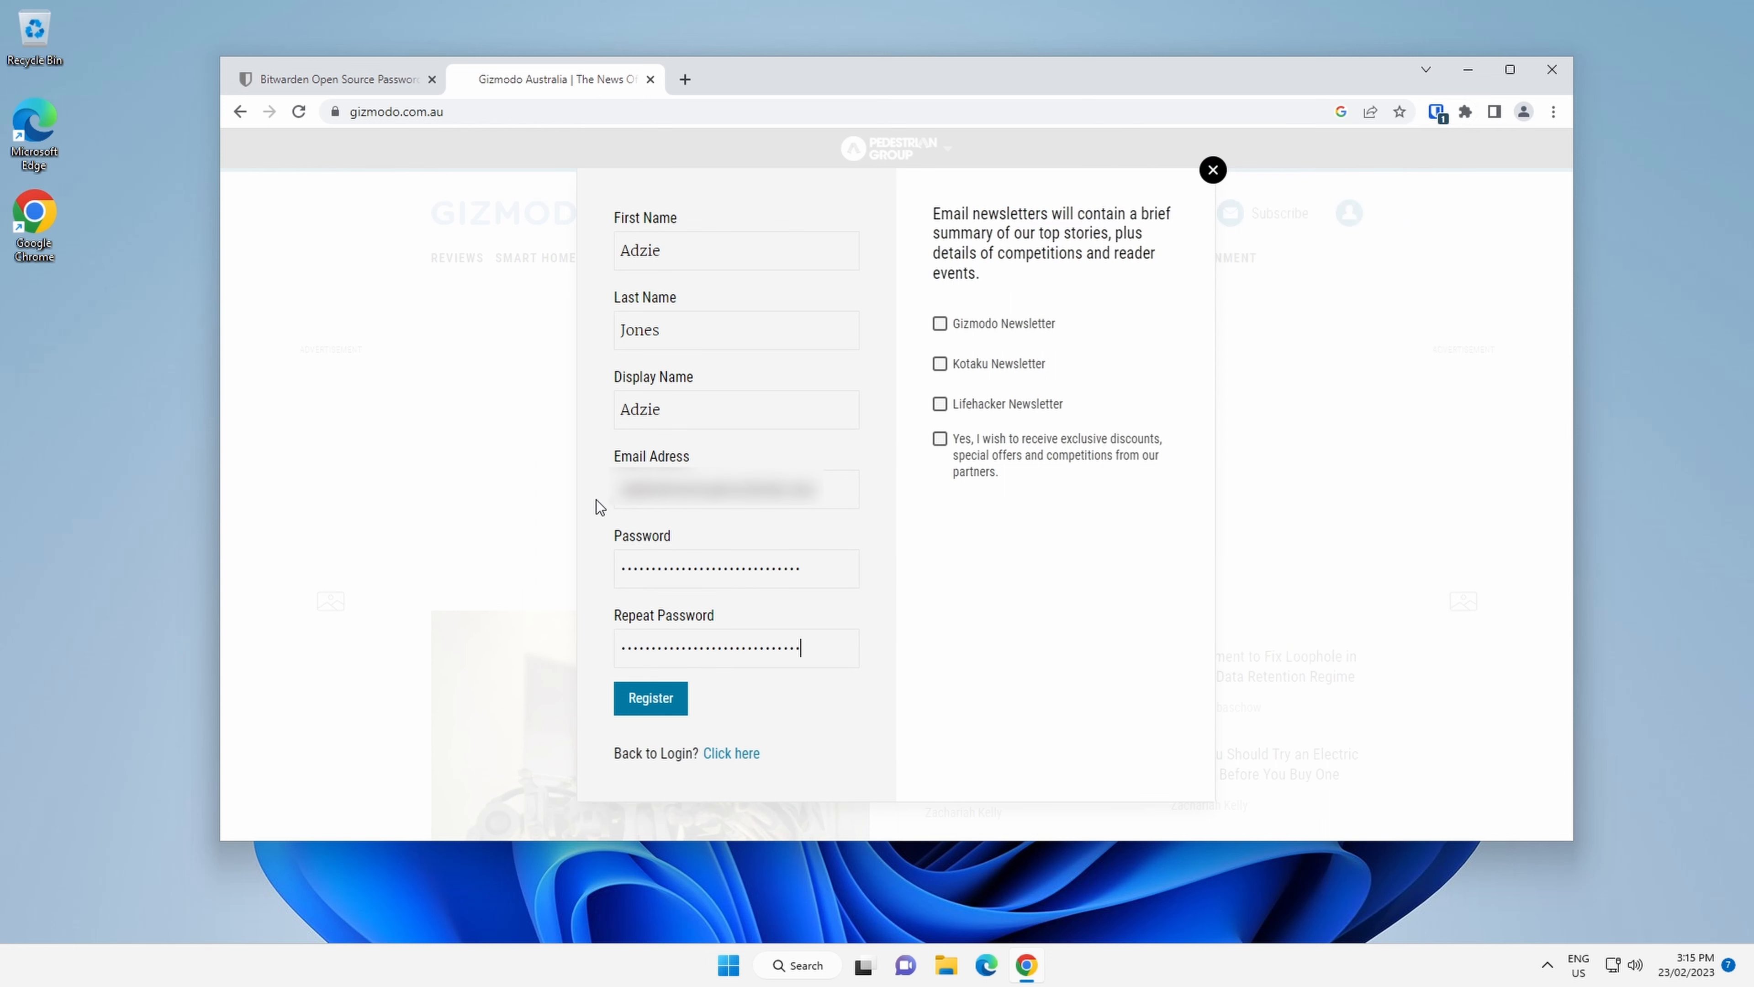
pyautogui.click(660, 708)
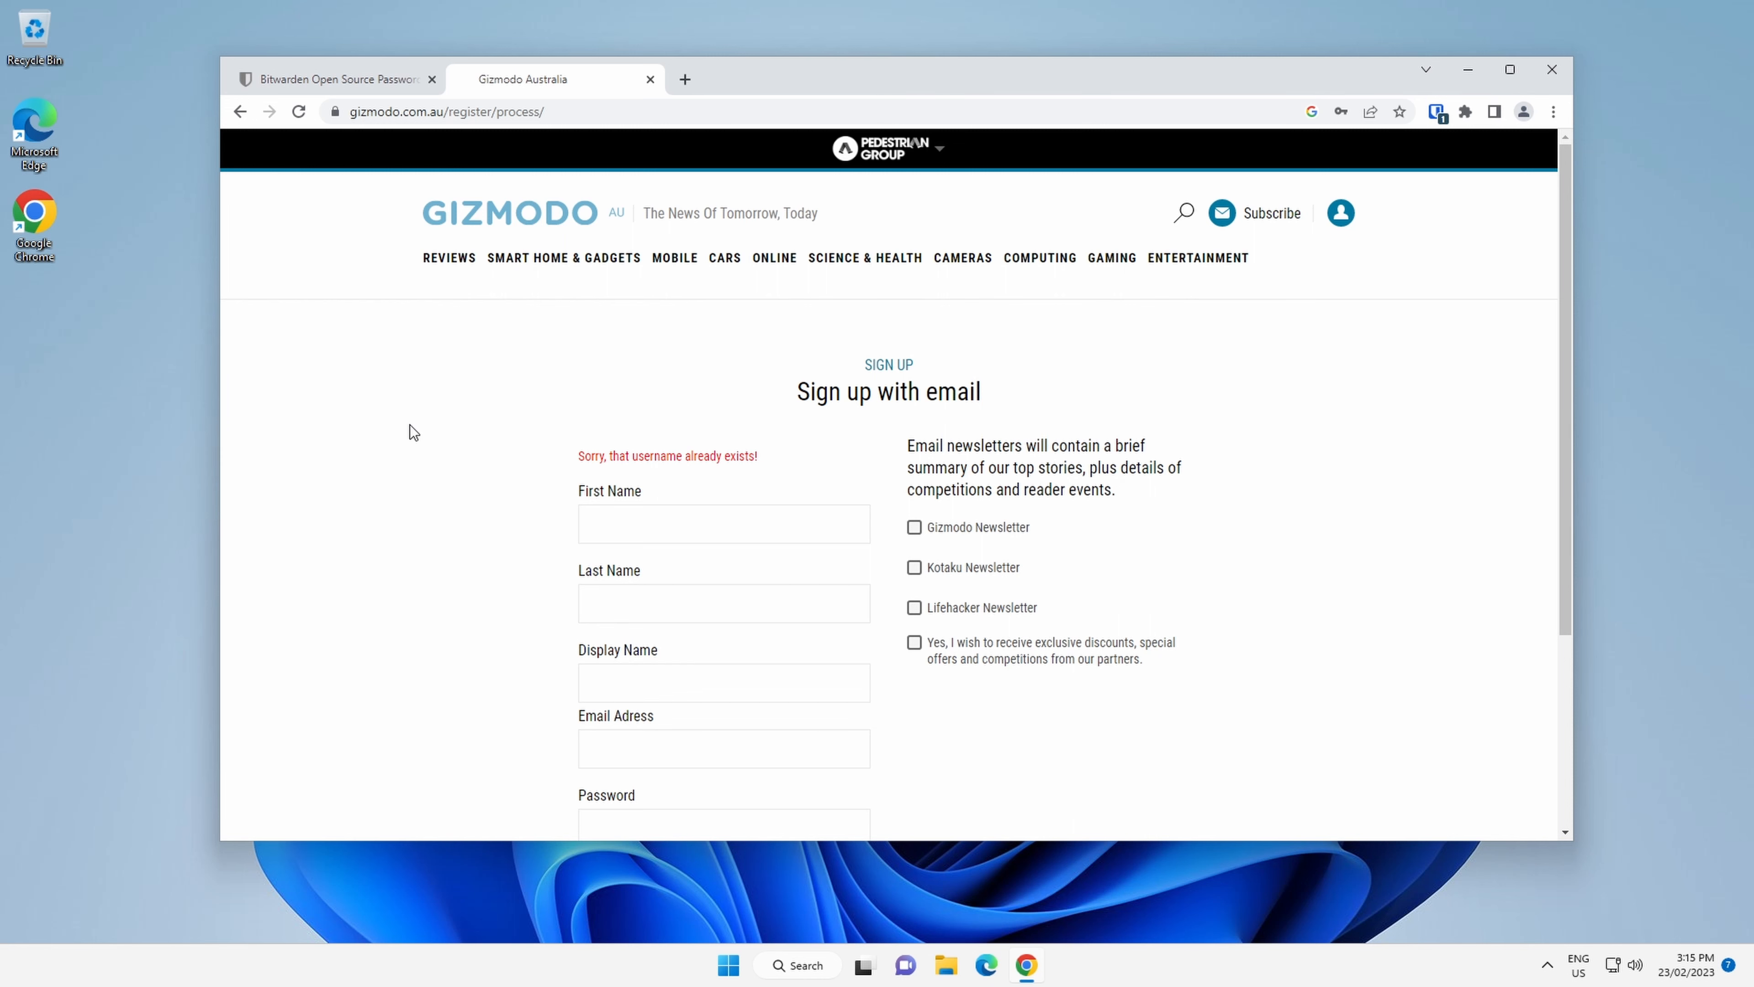
pyautogui.scroll(-5, 414, 432)
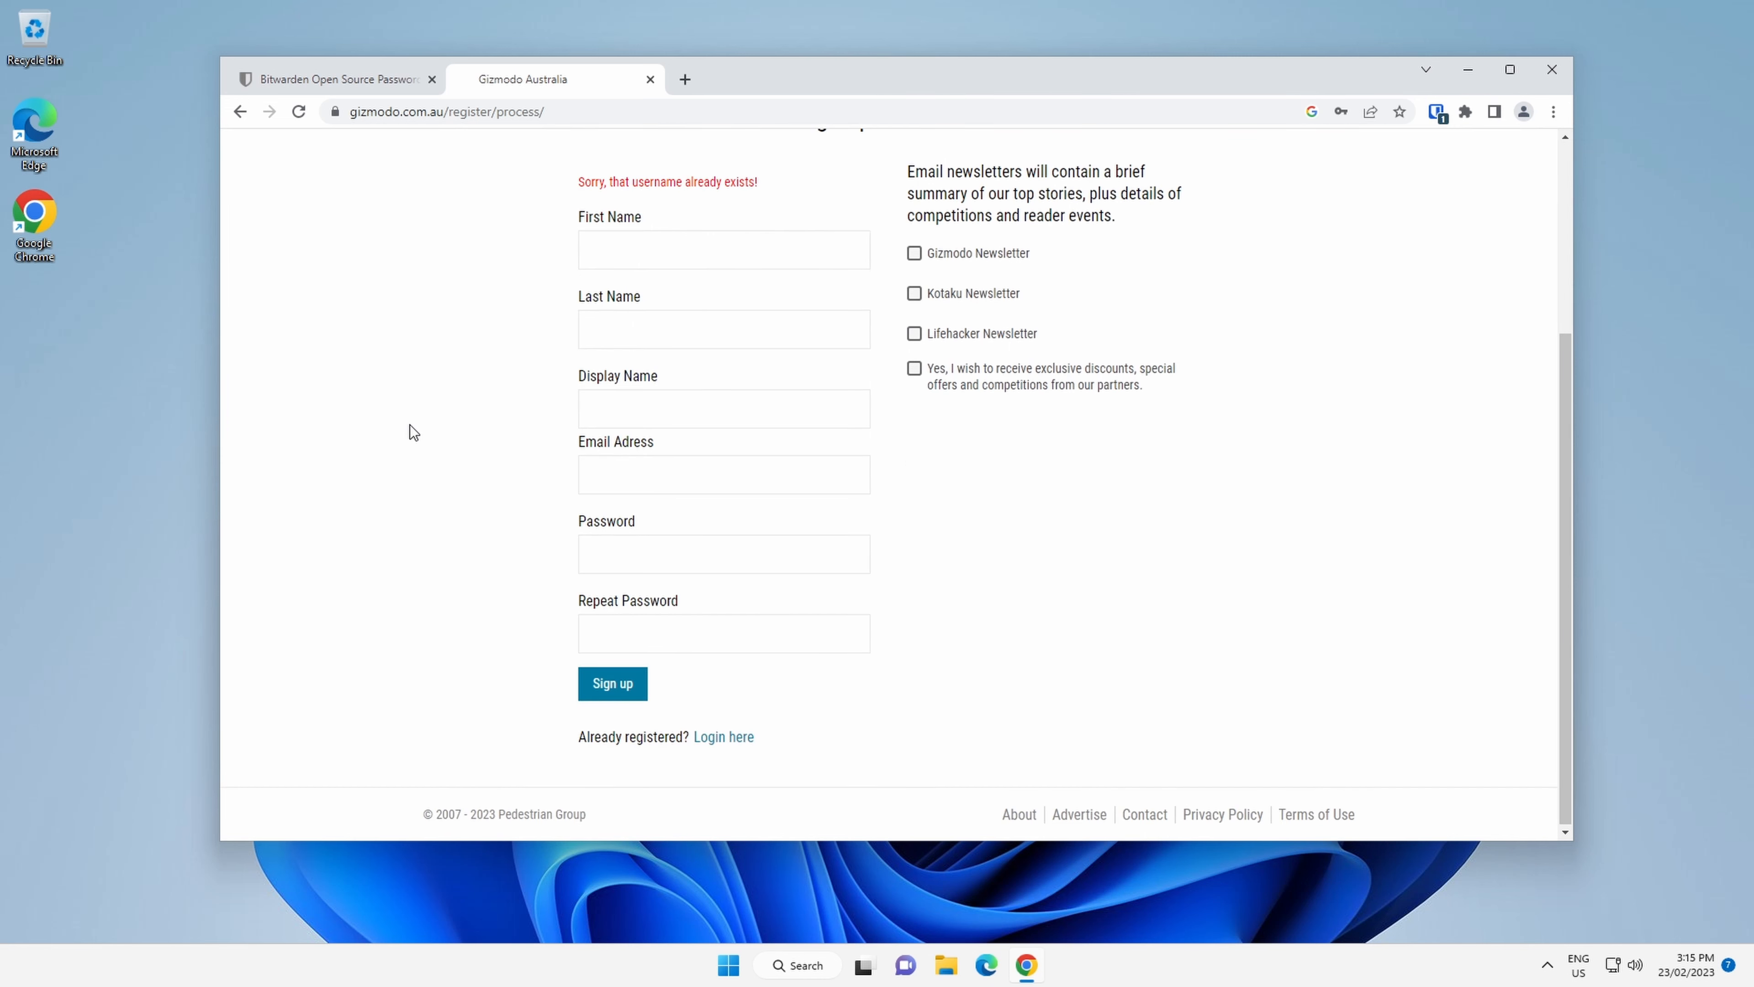
pyautogui.scroll(5, 414, 432)
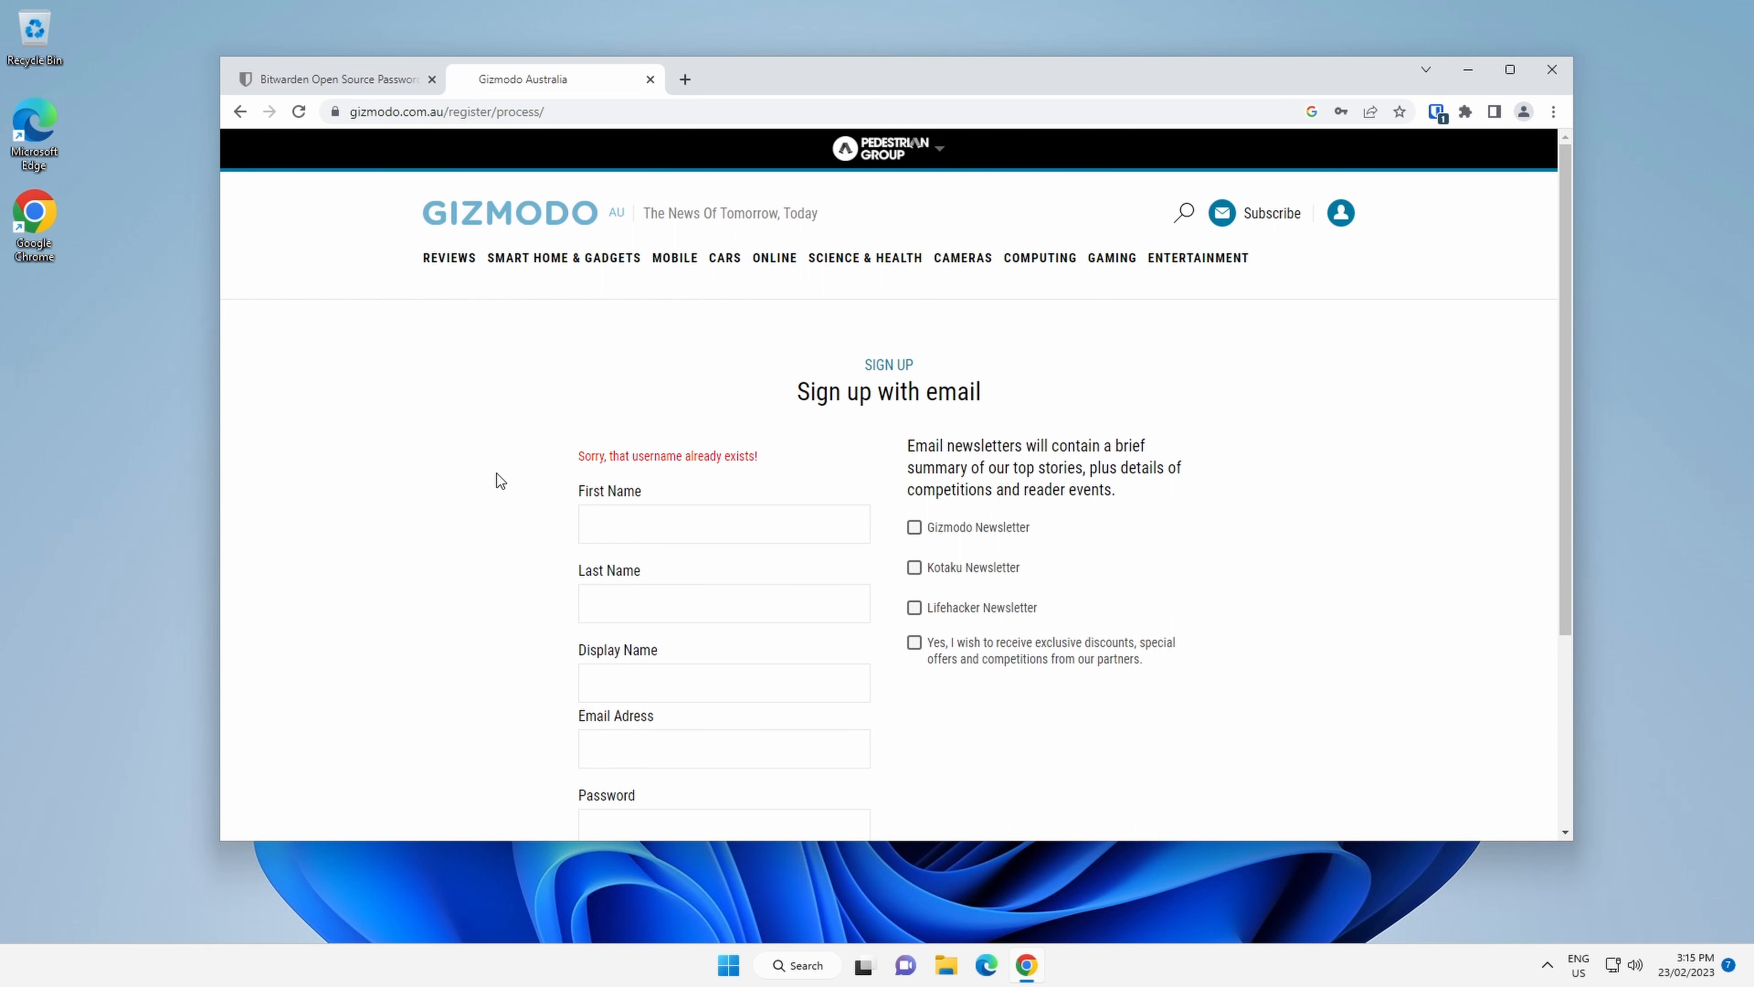
pyautogui.scroll(-3, 473, 372)
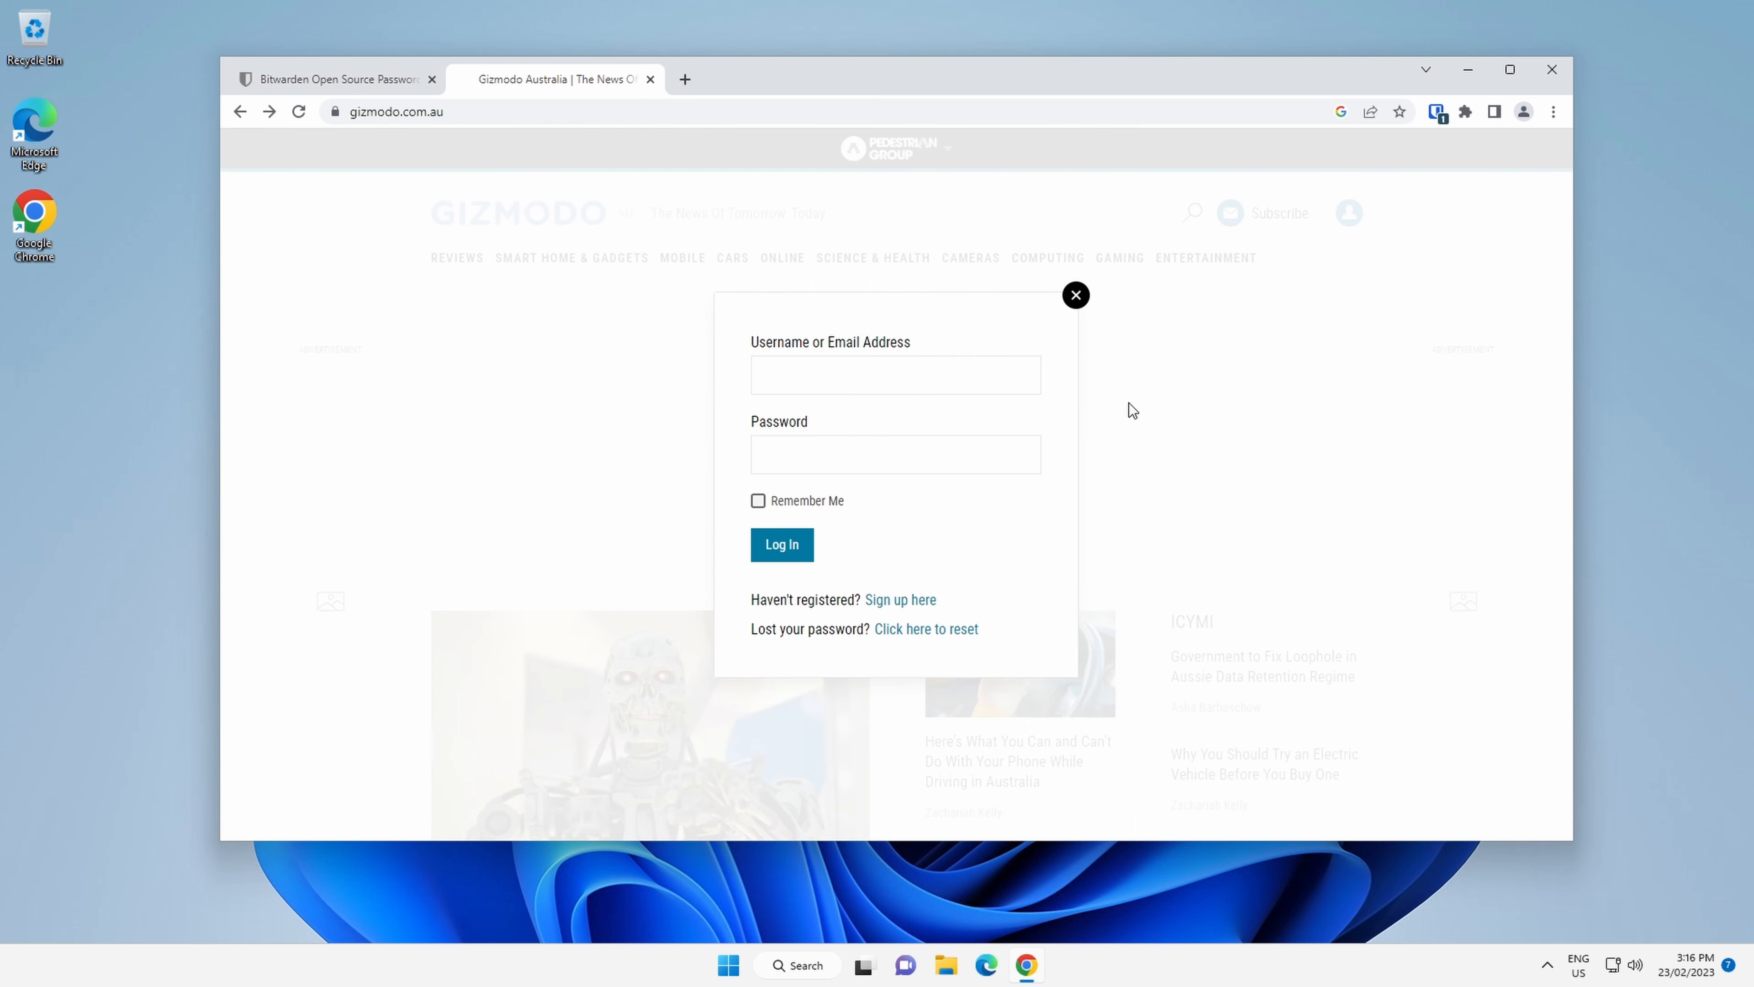
# Auto-fill the Gizmodo login form from the saved vault entry and log in.
pyautogui.click(1436, 114)
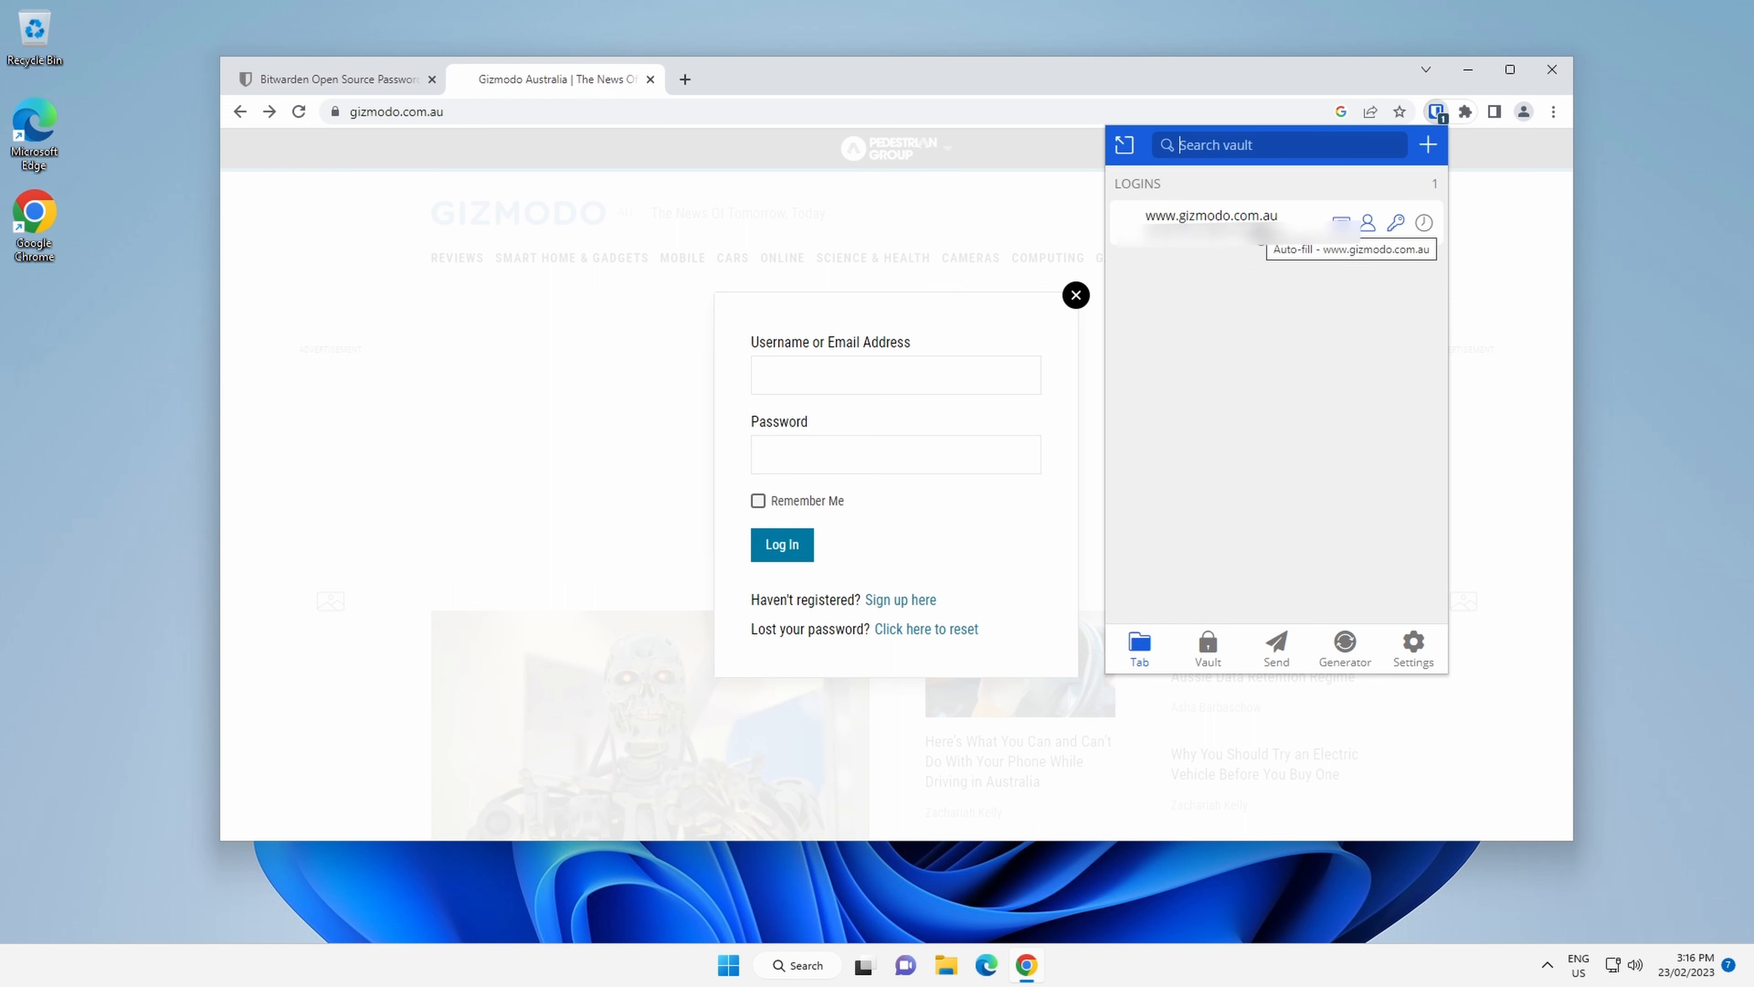
pyautogui.click(1258, 227)
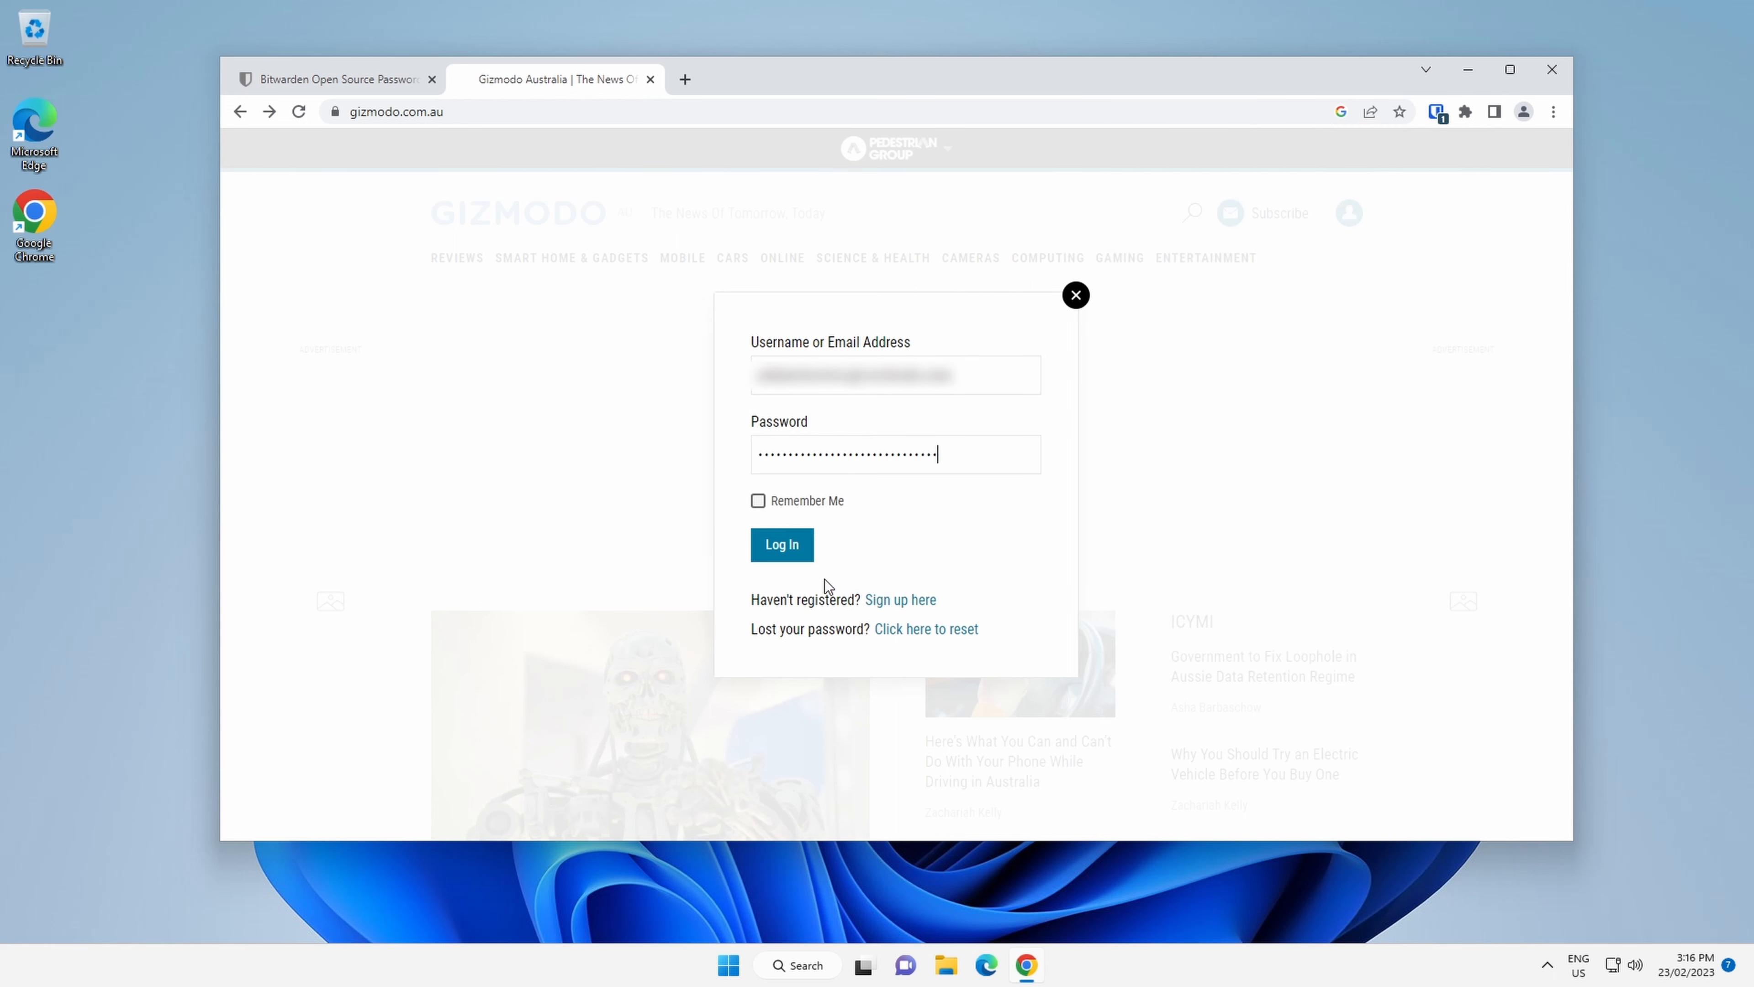
pyautogui.click(778, 546)
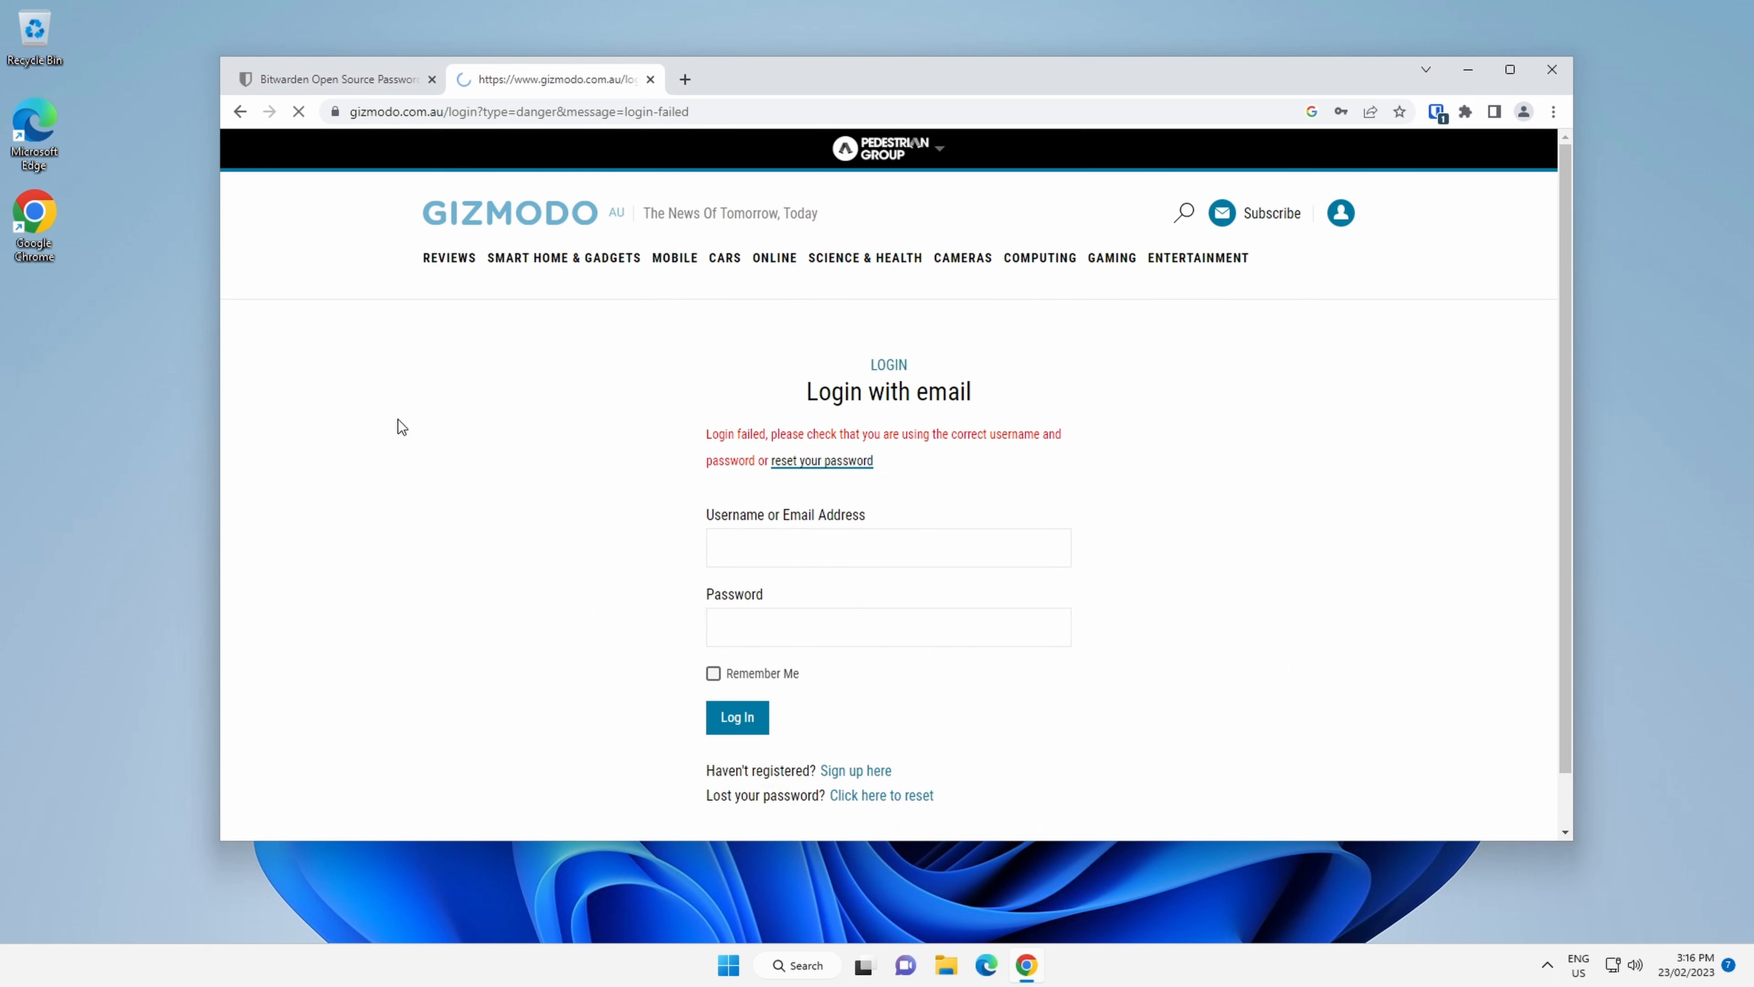
# Open a new tab, search the vault for gizmo and view the saved login item.
pyautogui.hotkey('ctrl', 't')
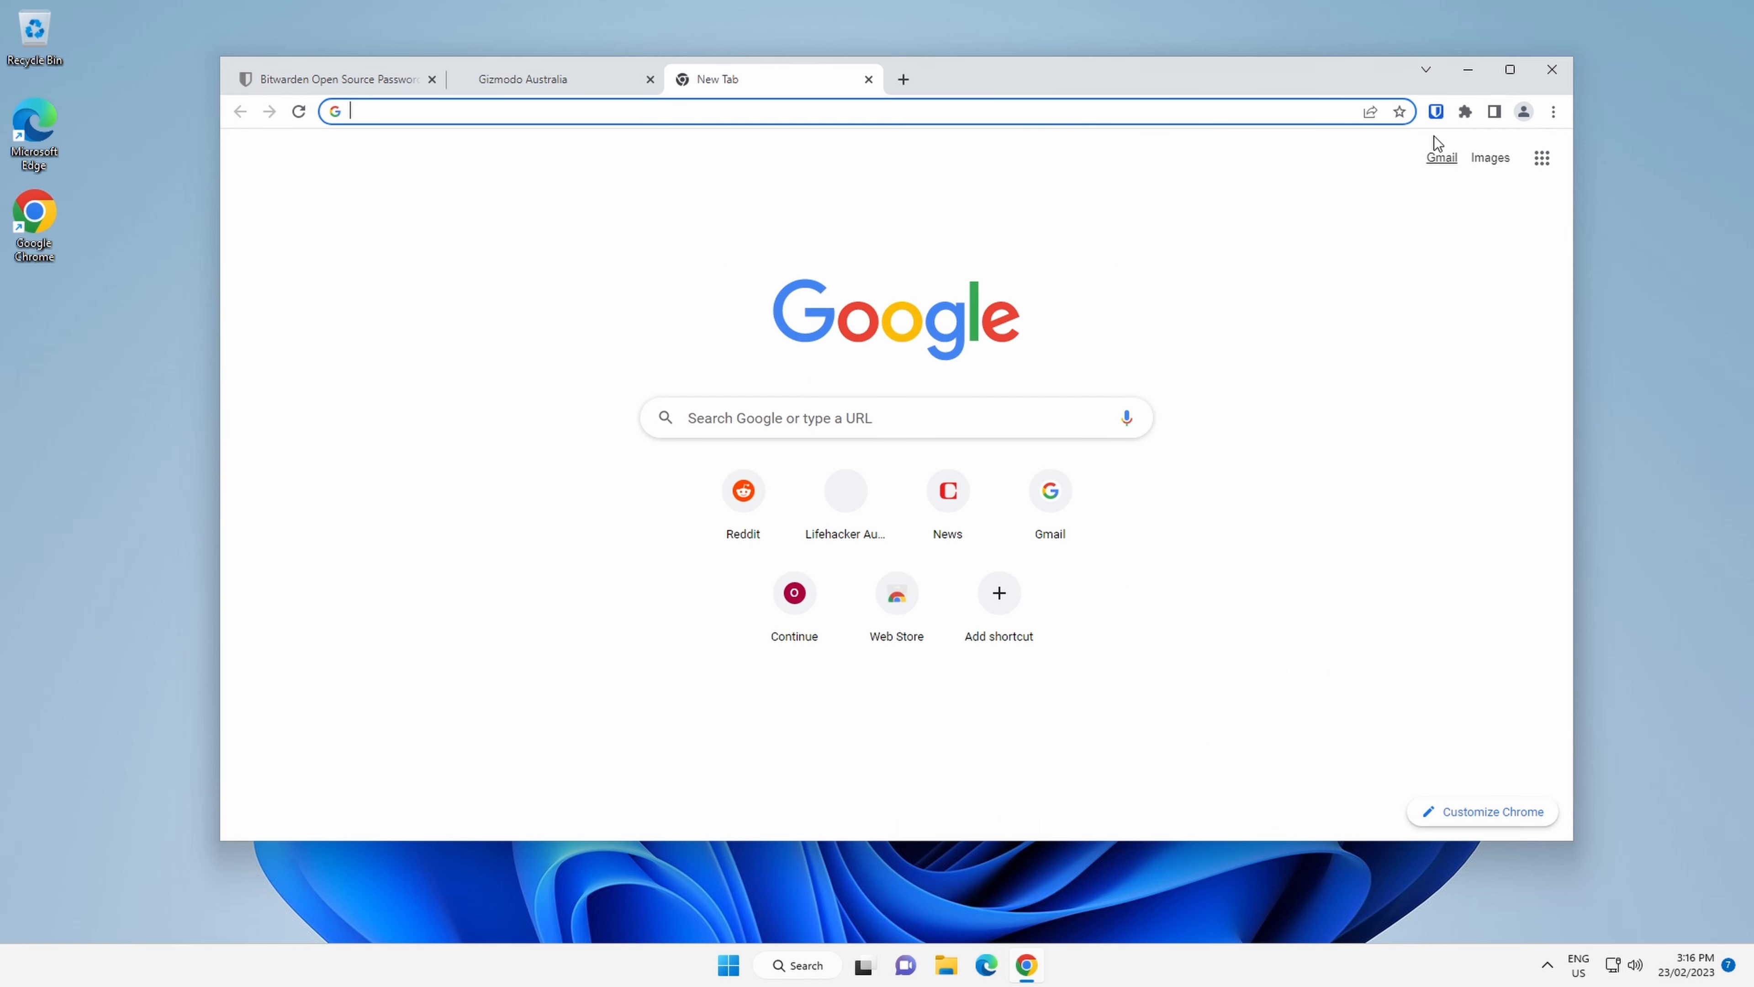
pyautogui.click(1437, 112)
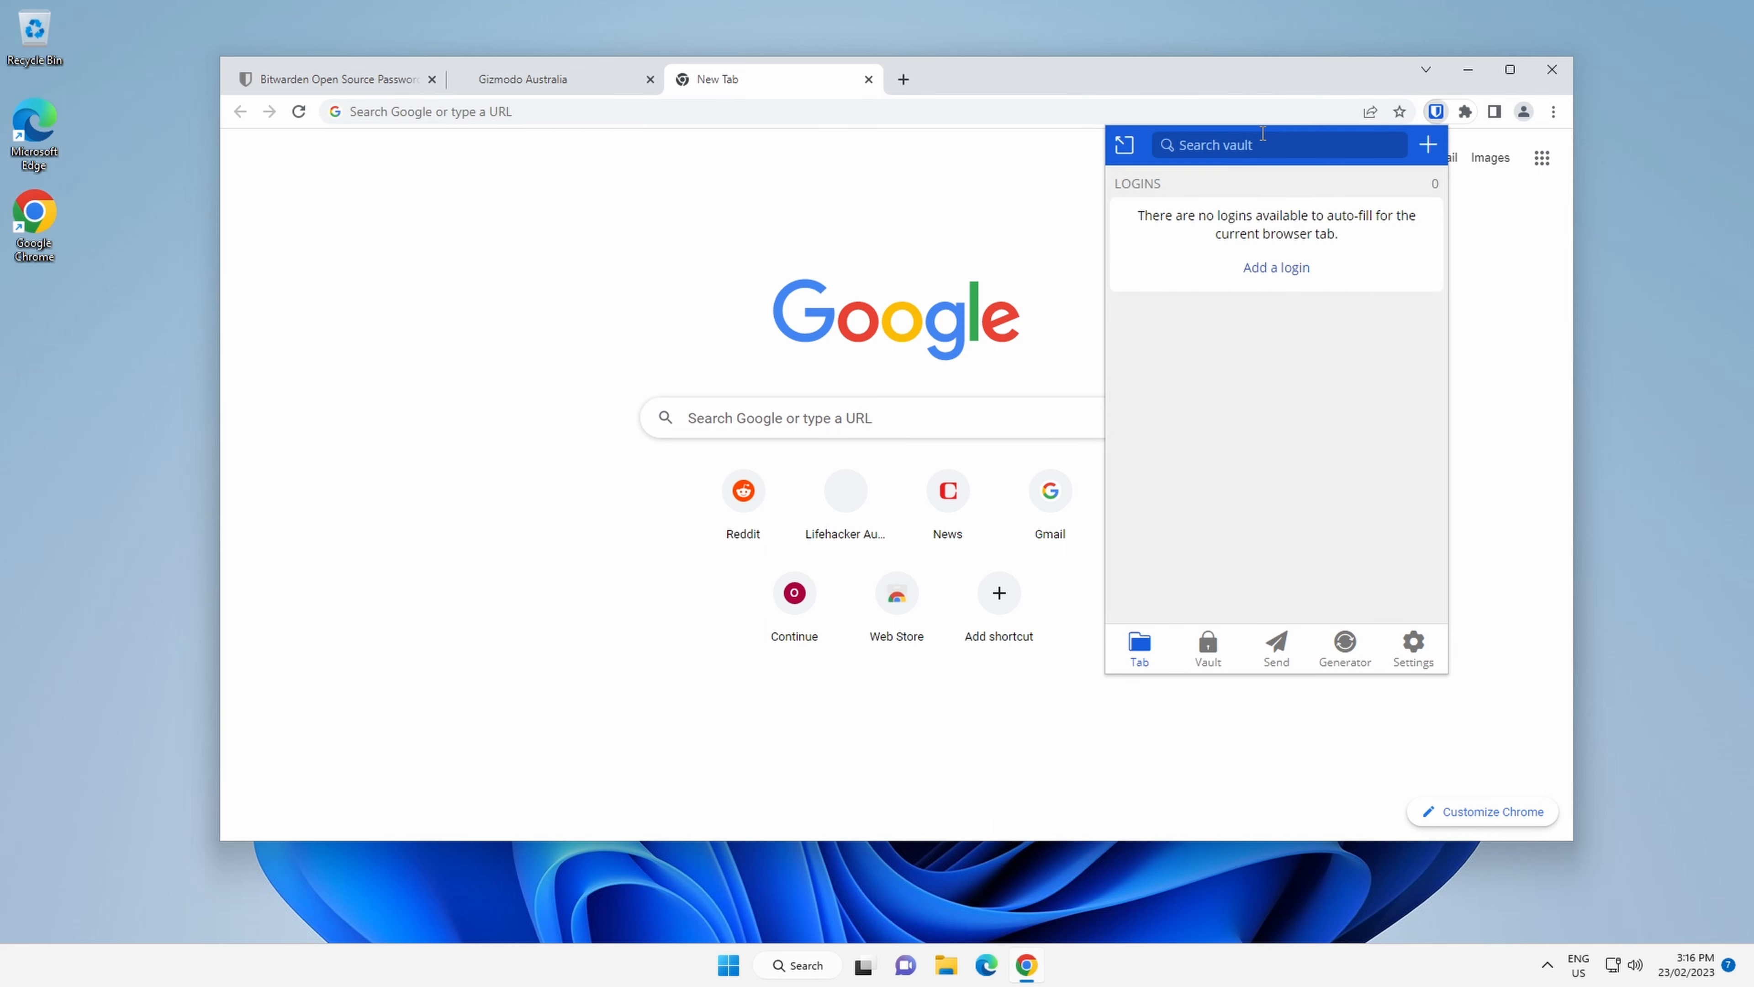
pyautogui.write('gizmo')
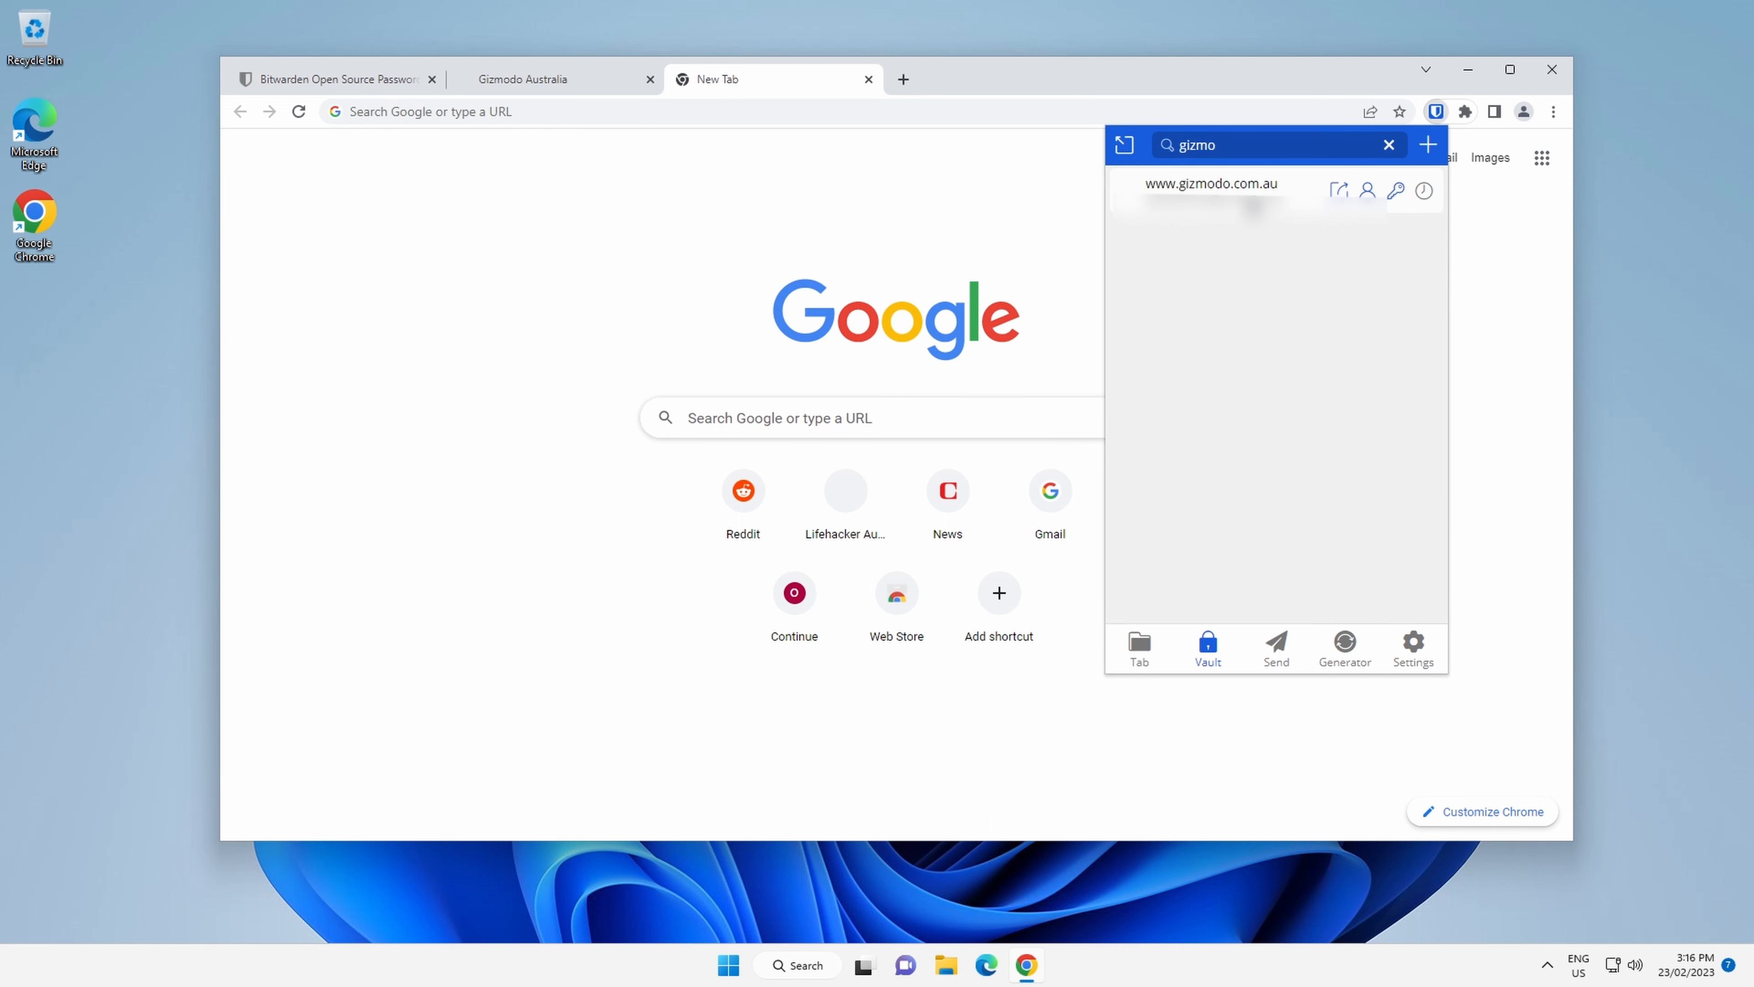
pyautogui.click(1253, 206)
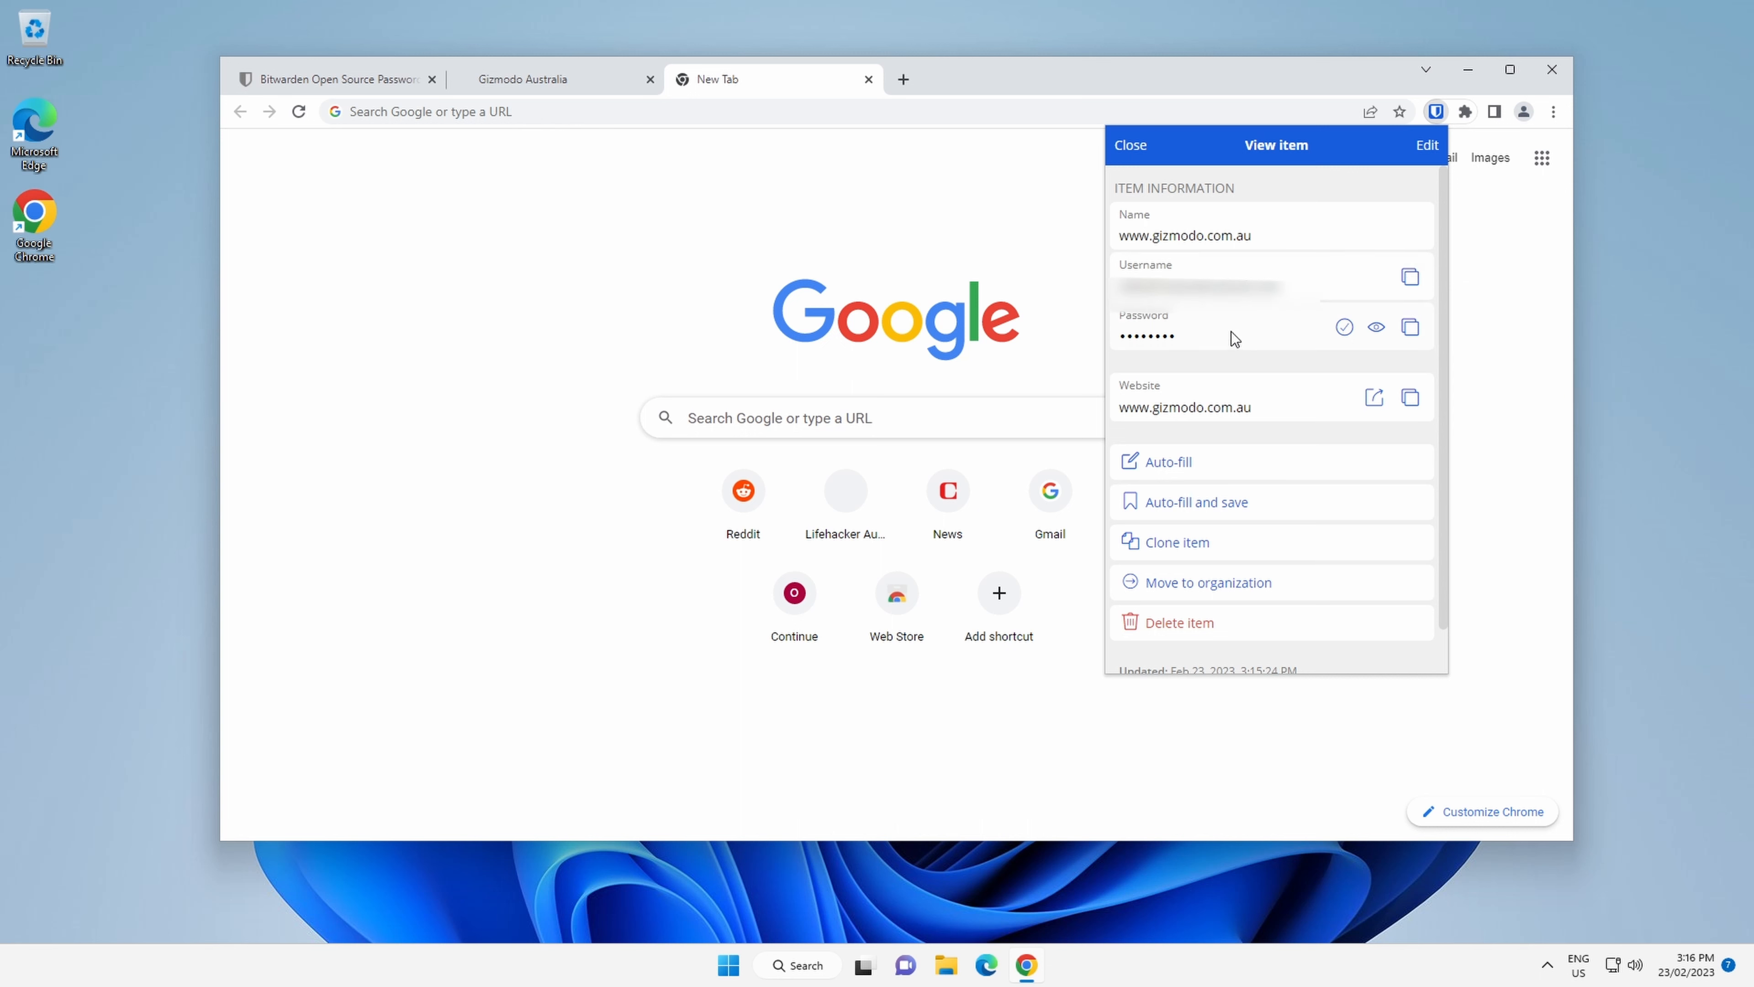
pyautogui.click(1438, 113)
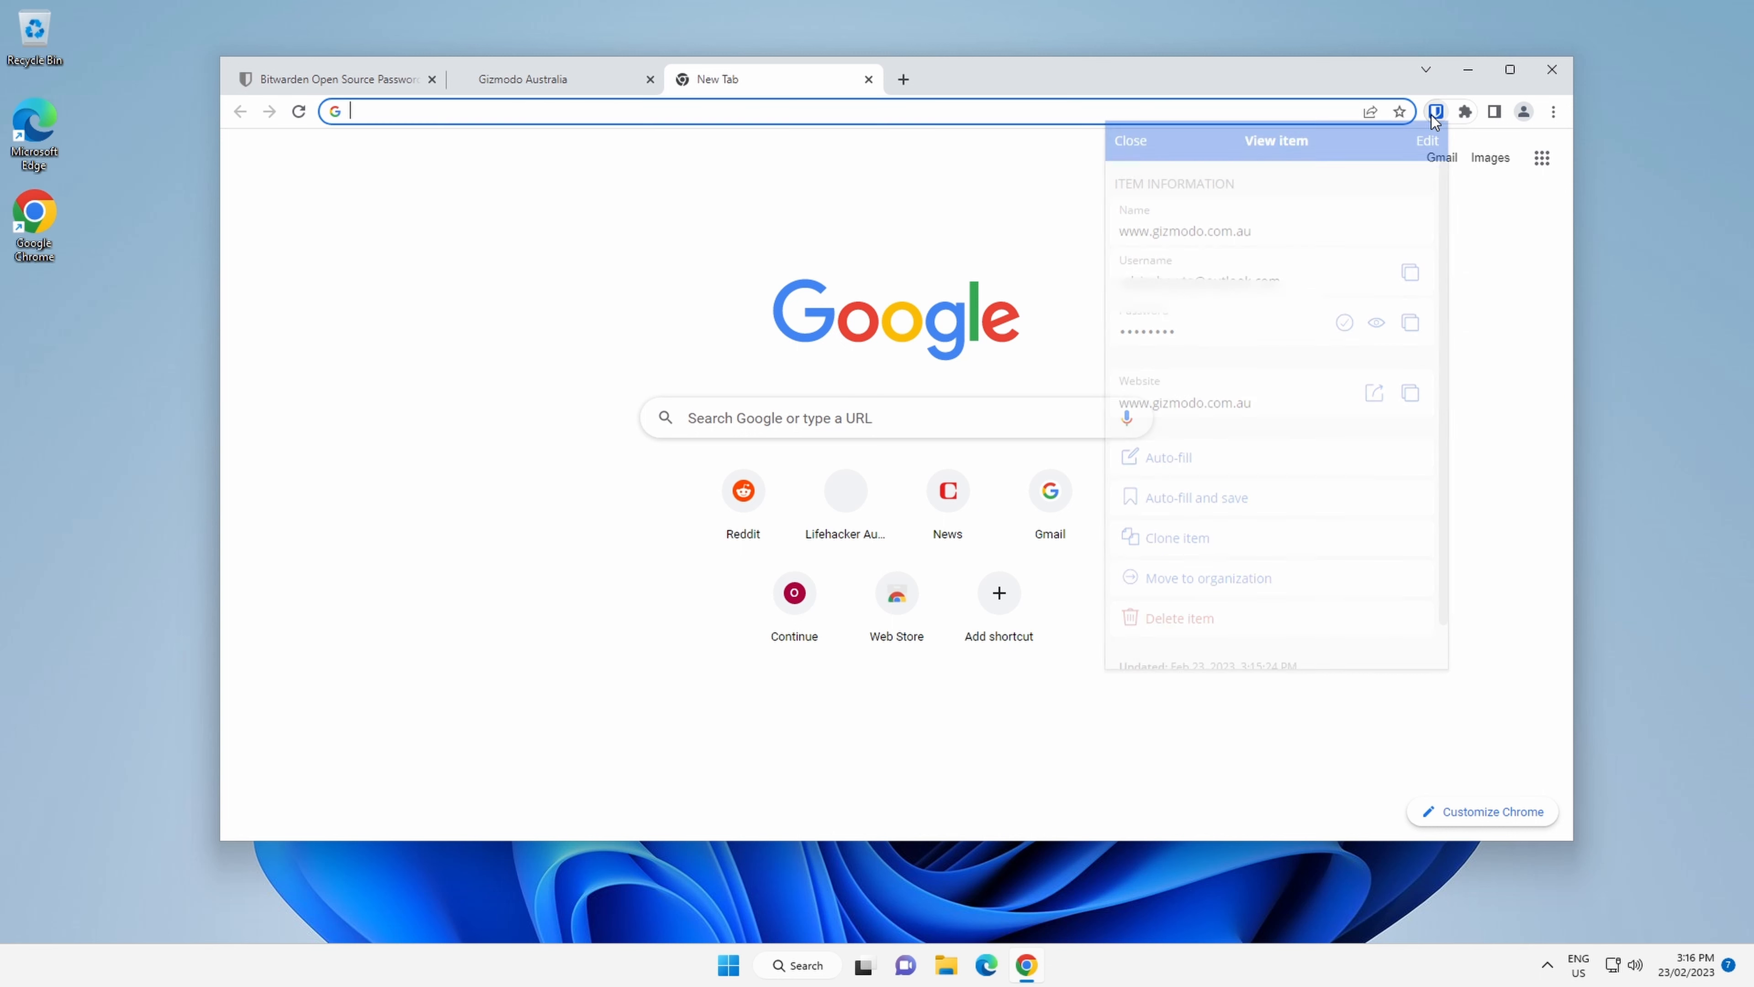
# Close the new tab and return to the Bitwarden website tab.
pyautogui.click(869, 78)
pyautogui.click(315, 86)
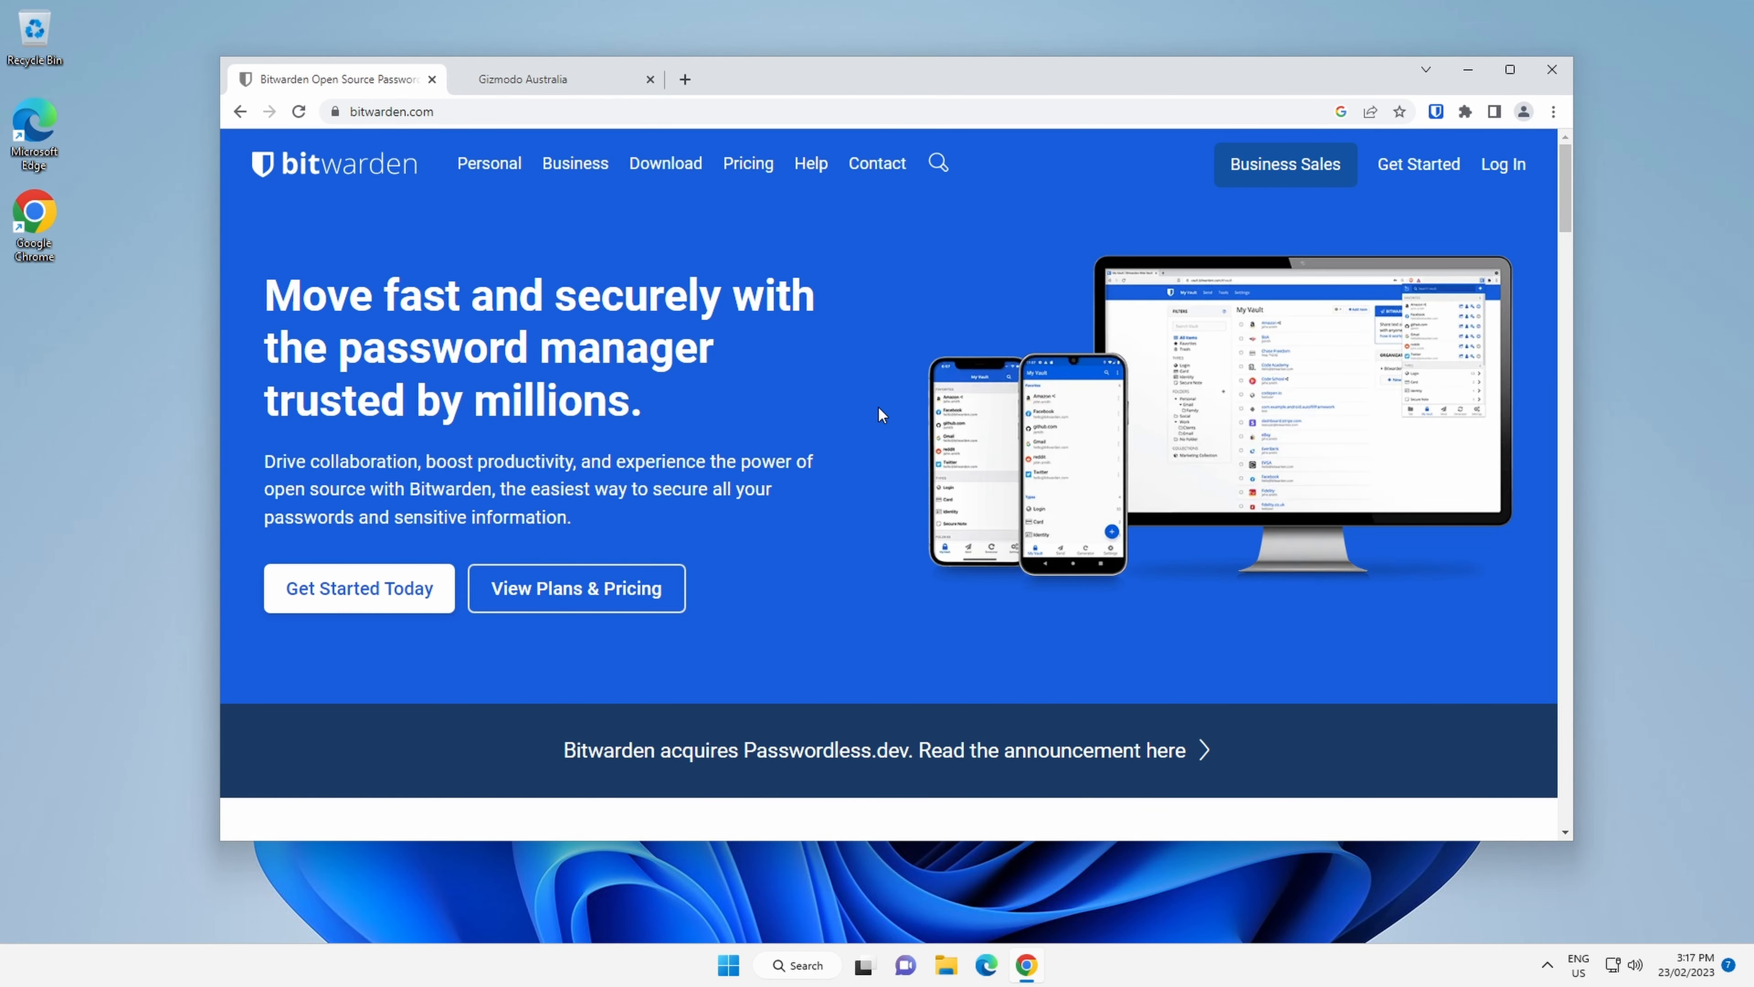
pyautogui.scroll(-5, 873, 405)
pyautogui.scroll(-5, 860, 405)
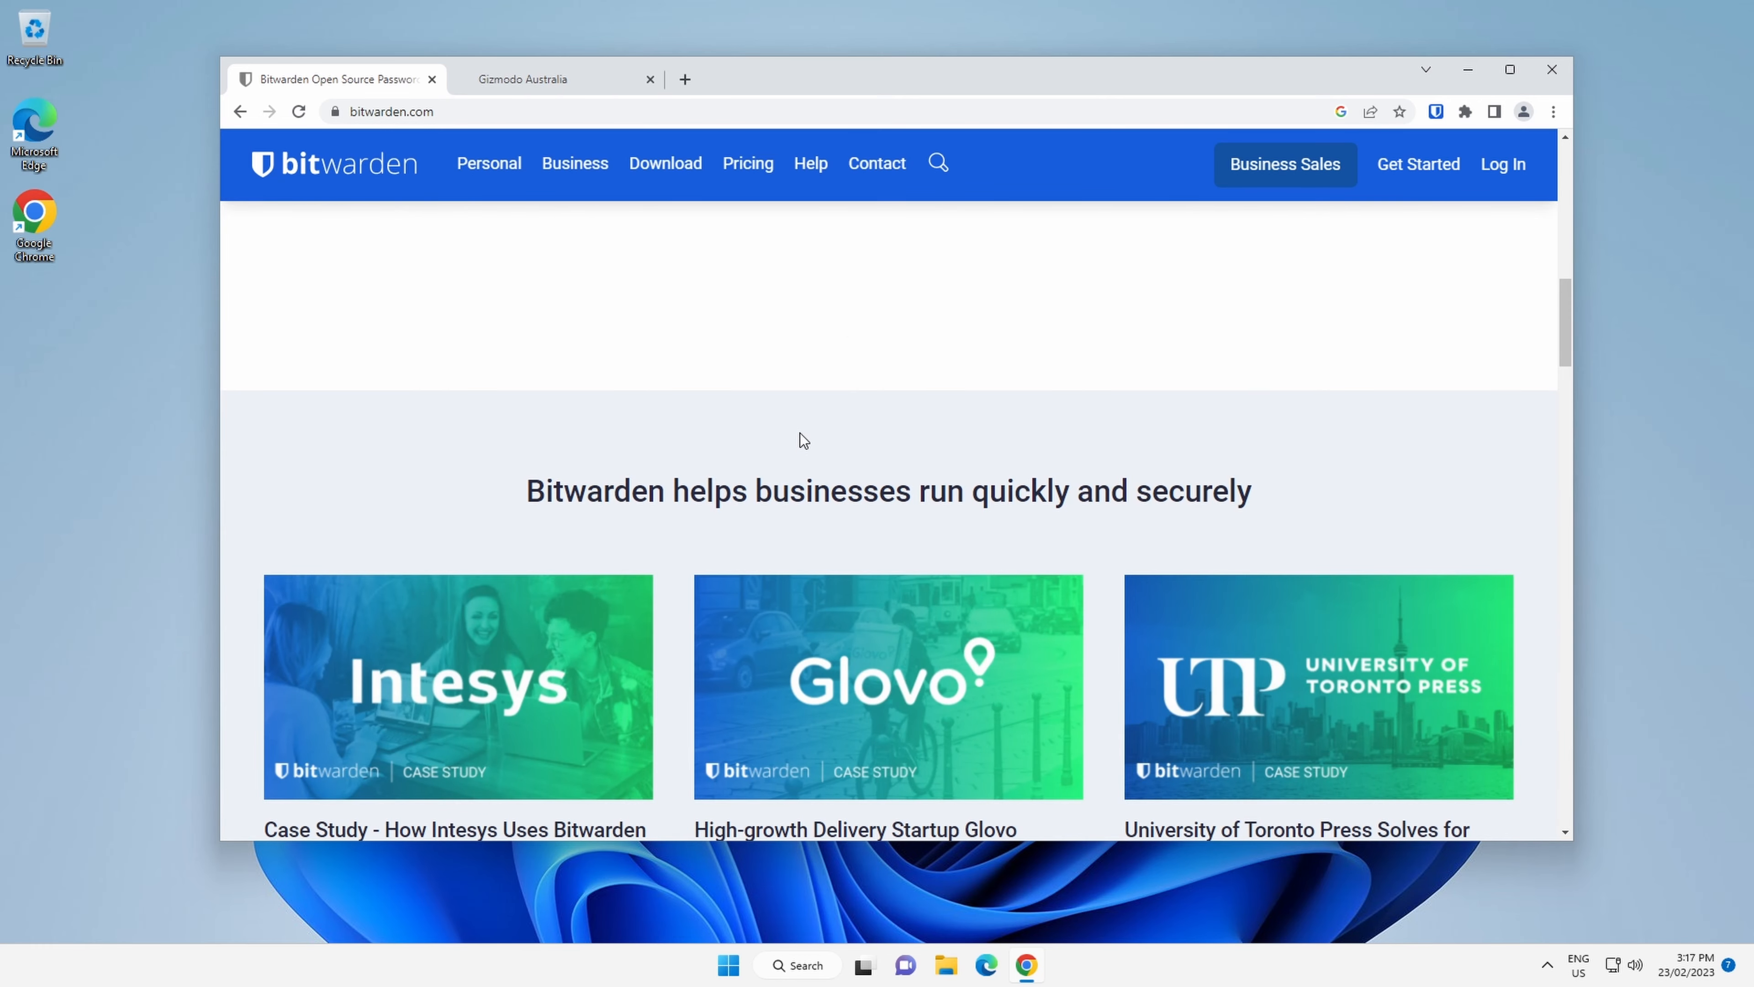
pyautogui.scroll(10, 801, 433)
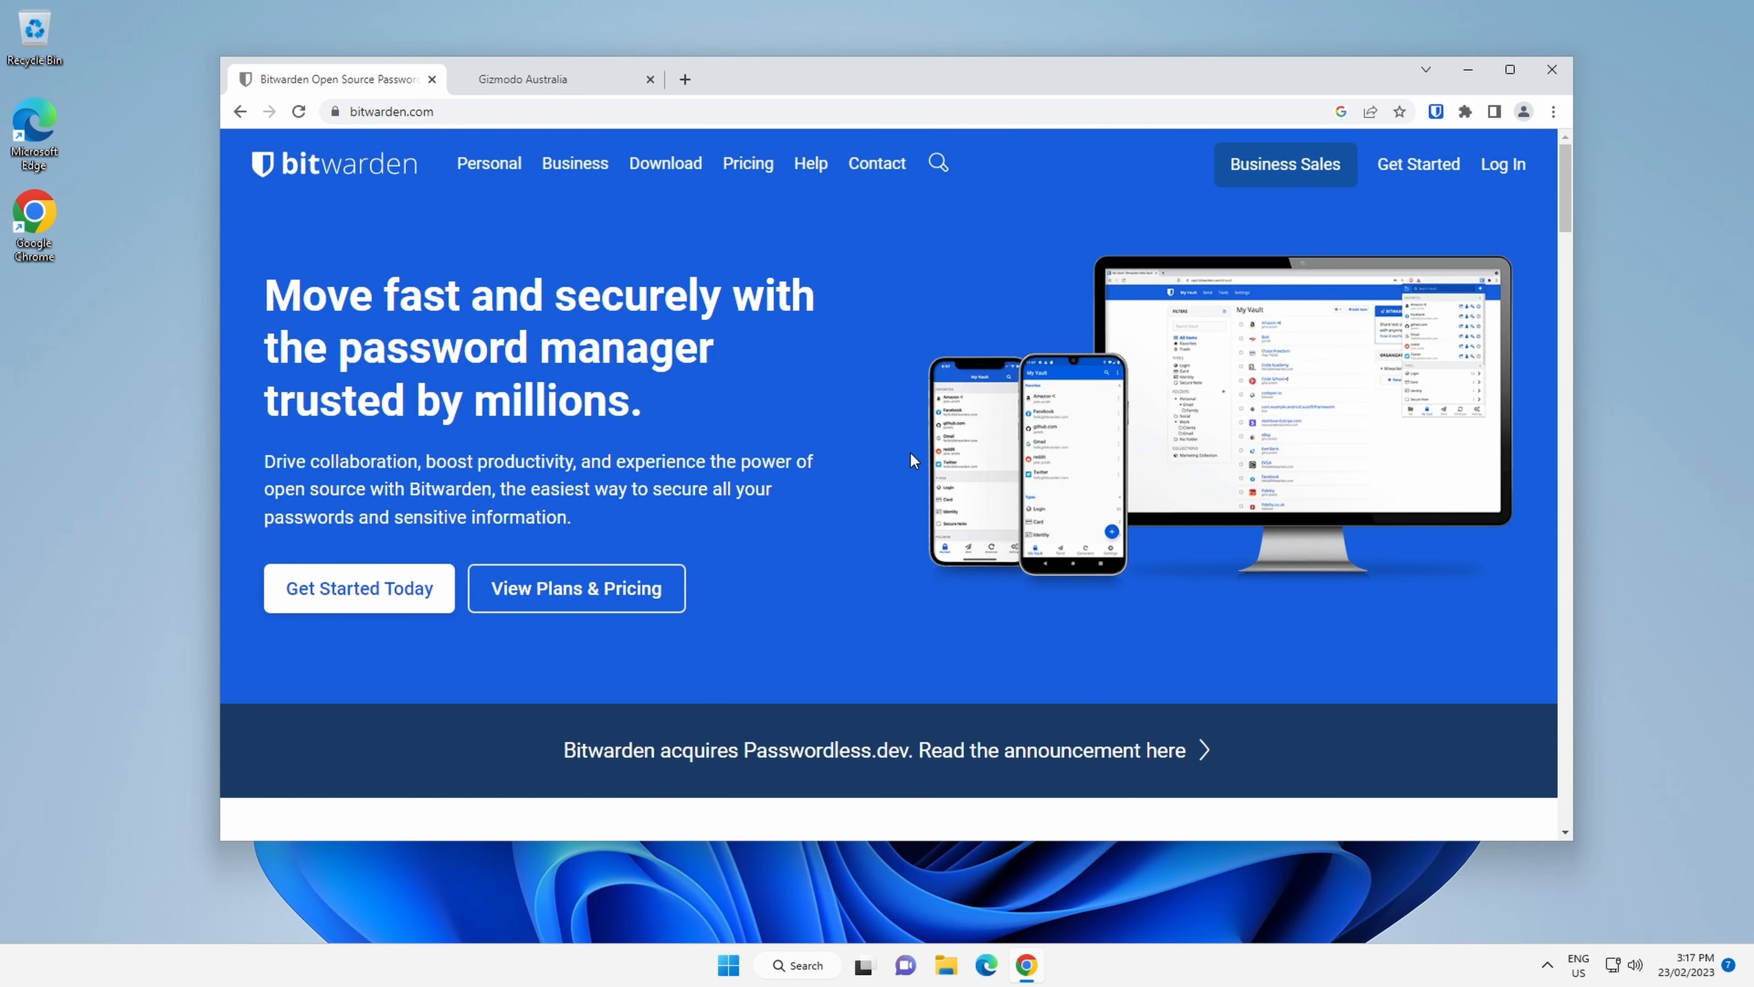